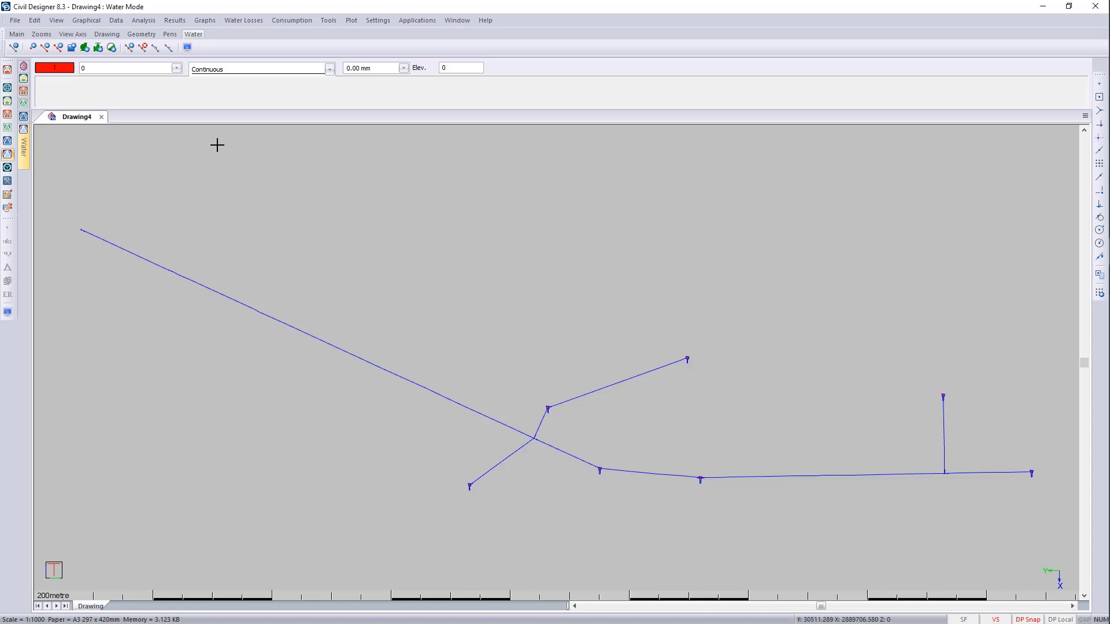
- Run a single step analysis of the water network for average demand and dismiss the resulting messages
{"action": "left_click", "coordinate": [147, 21]}
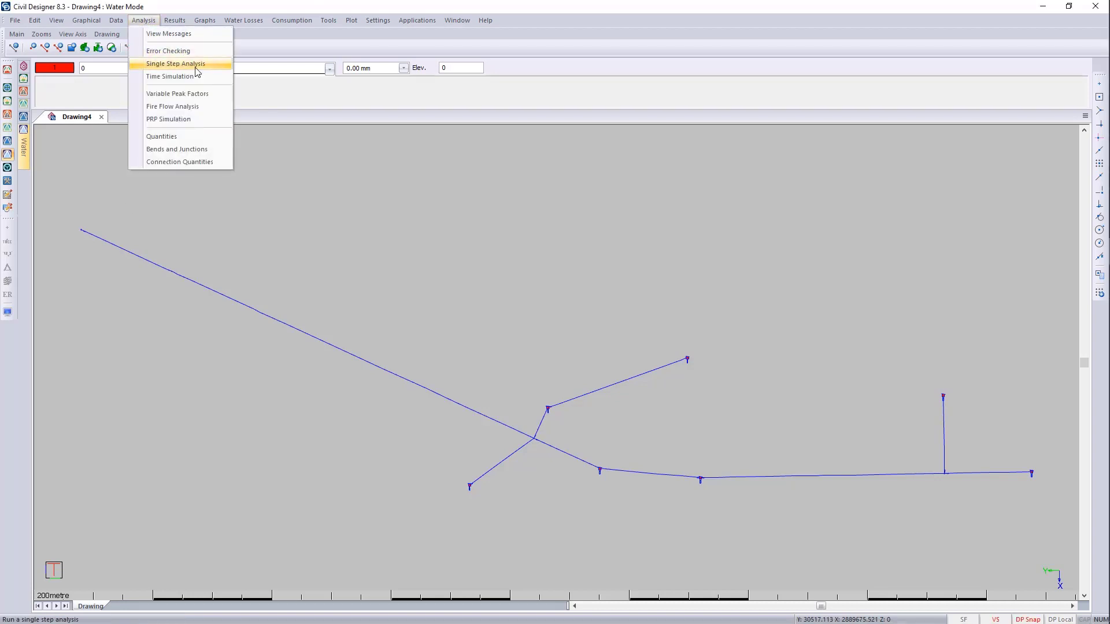
{"action": "left_click", "coordinate": [175, 63]}
{"action": "left_click", "coordinate": [239, 278]}
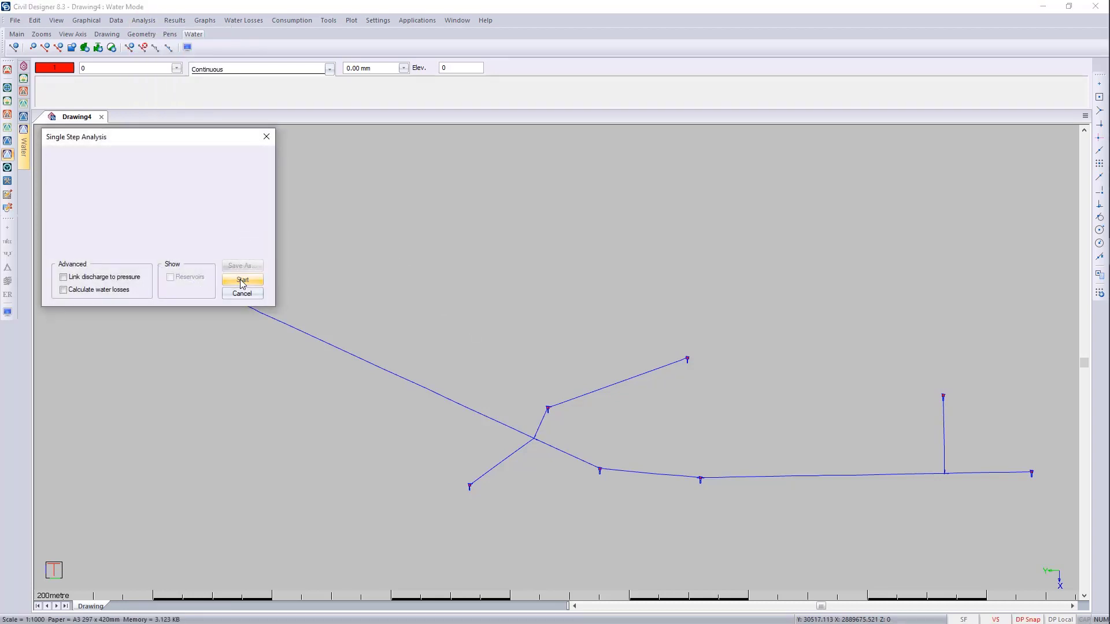
{"action": "left_click", "coordinate": [253, 282]}
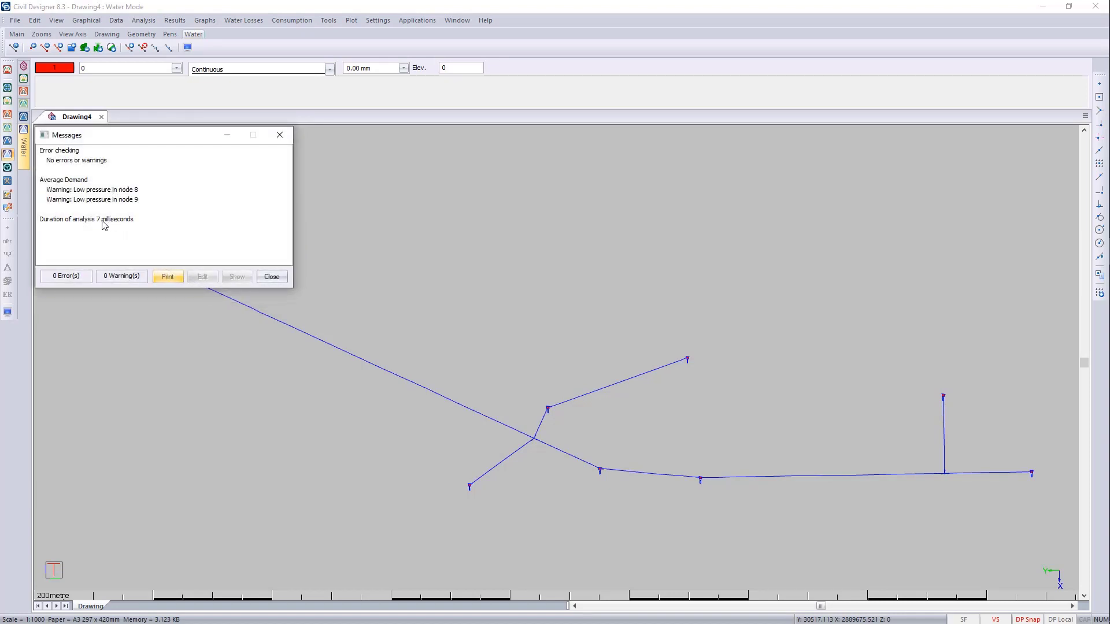
{"action": "left_click", "coordinate": [271, 277]}
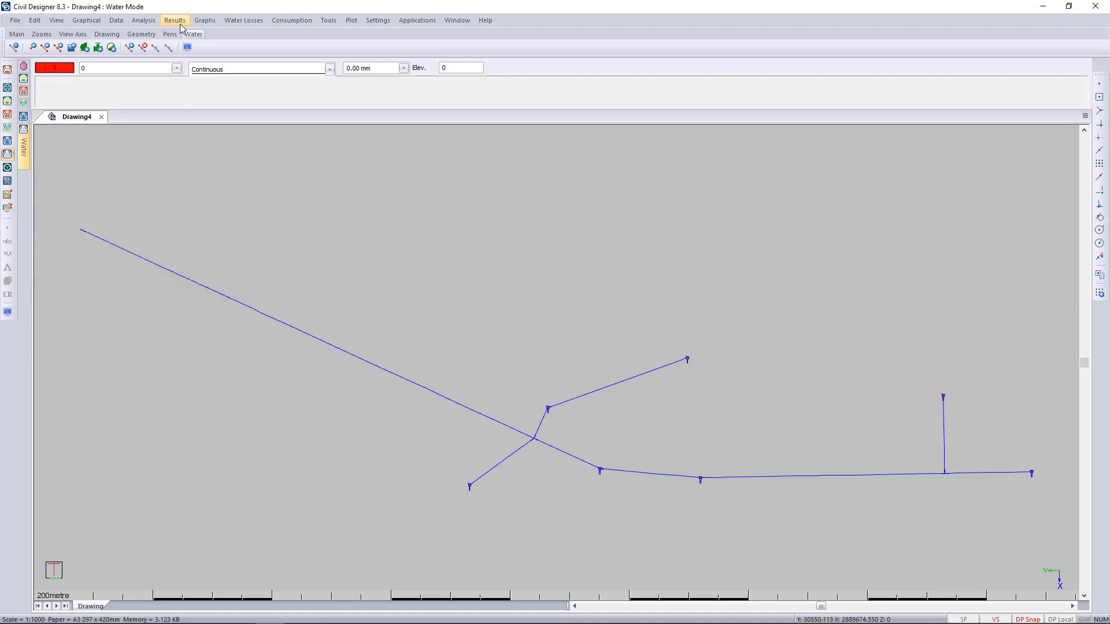
- Review the average demand results for the boreholes, comparing discharge with recommended yield
{"action": "left_click", "coordinate": [177, 21]}
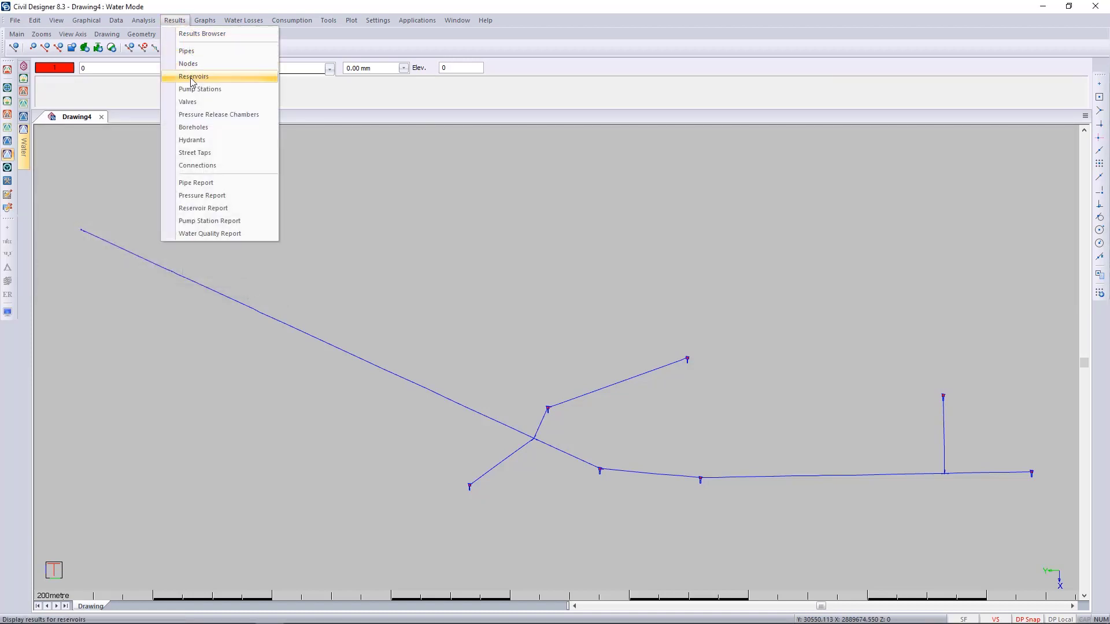
{"action": "left_click", "coordinate": [193, 128]}
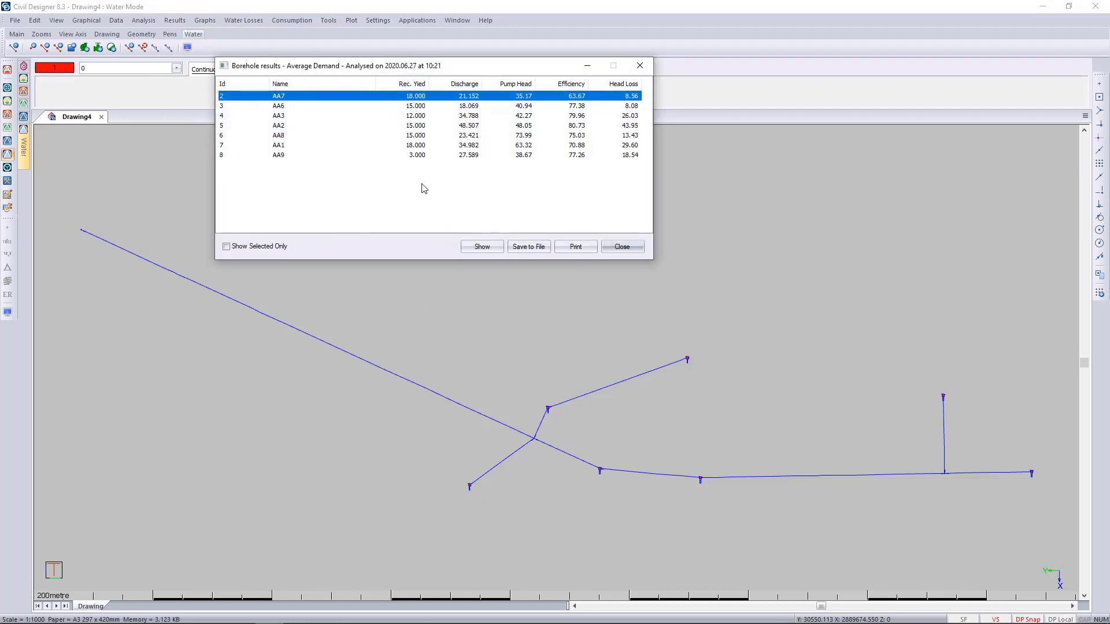
{"action": "left_click", "coordinate": [636, 247]}
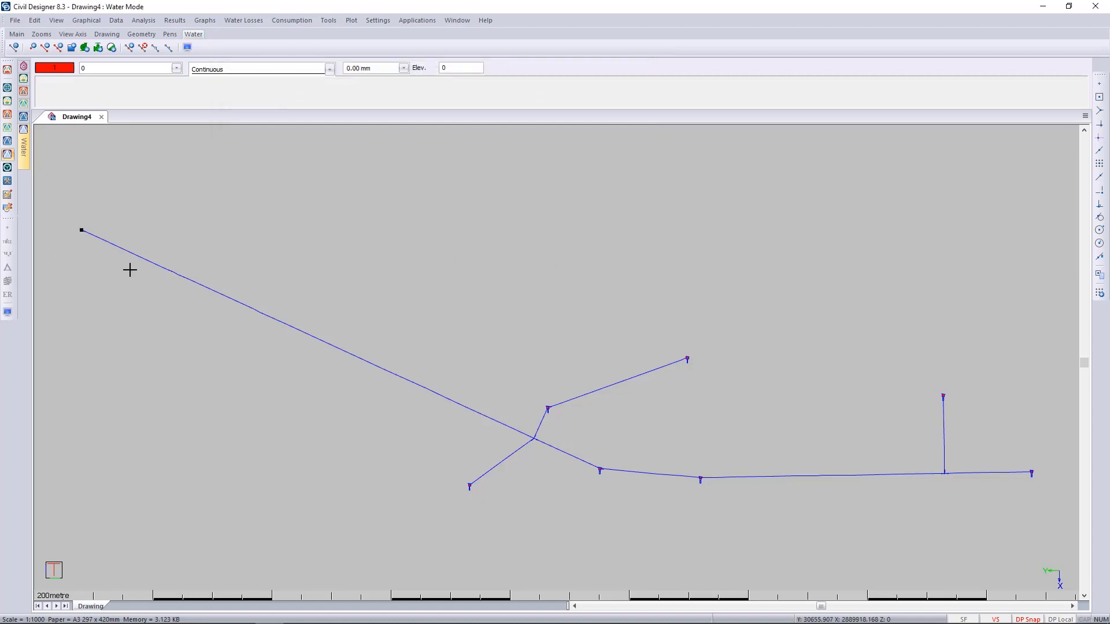
- Examine the data and demand pattern of Node 2 at the far end of the long pipeline, leaving them unedited
{"action": "right_click", "coordinate": [101, 214]}
{"action": "mouse_move", "coordinate": [191, 441]}
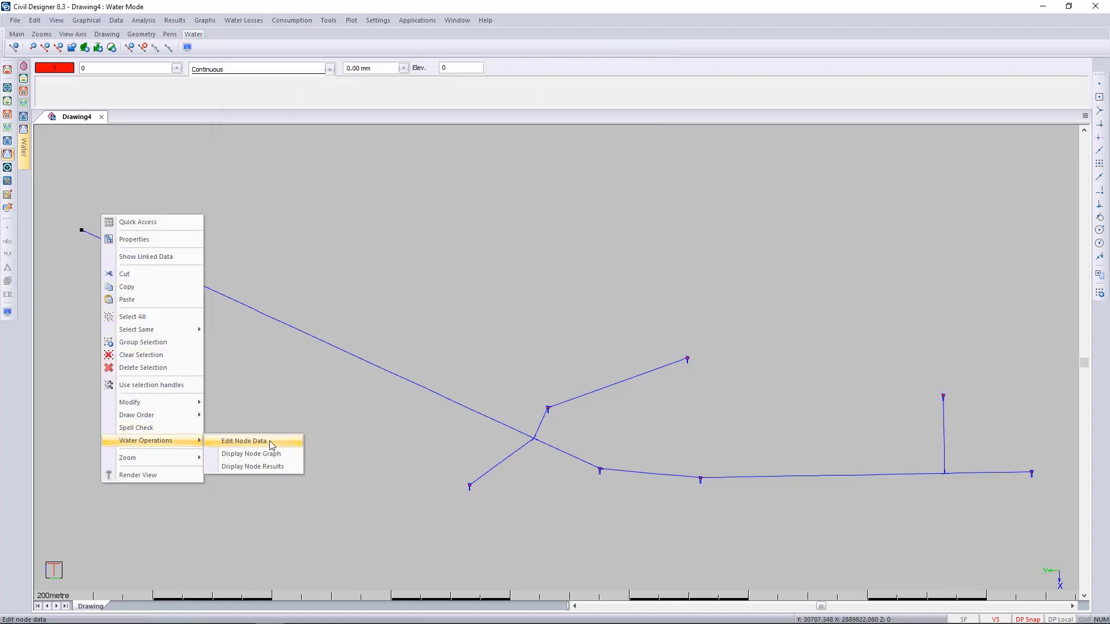
{"action": "left_click", "coordinate": [271, 444]}
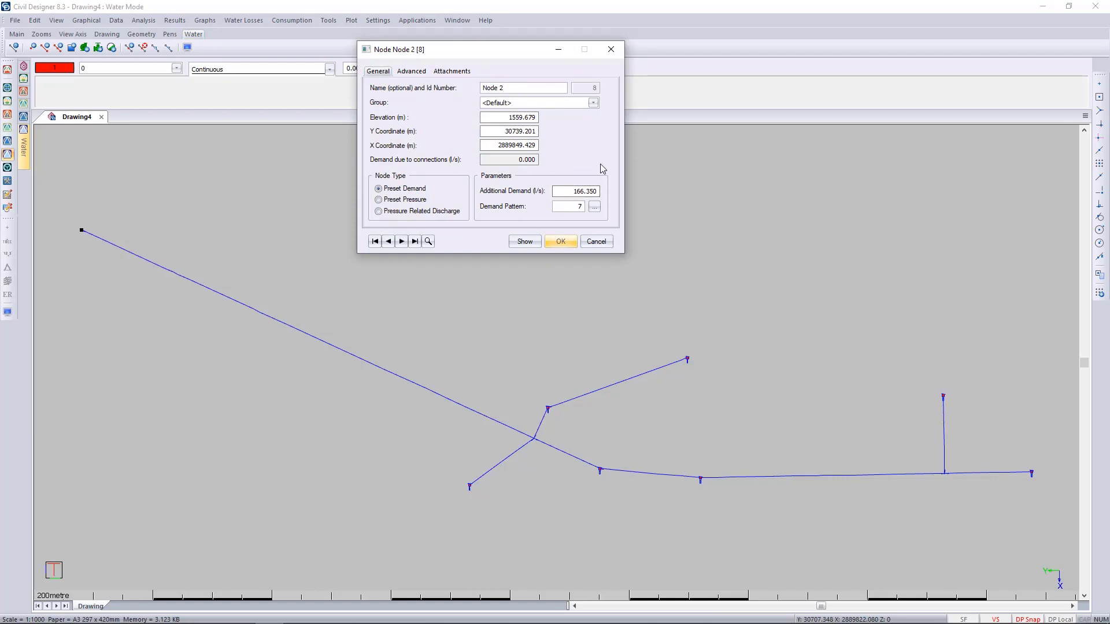
{"action": "left_click", "coordinate": [594, 207]}
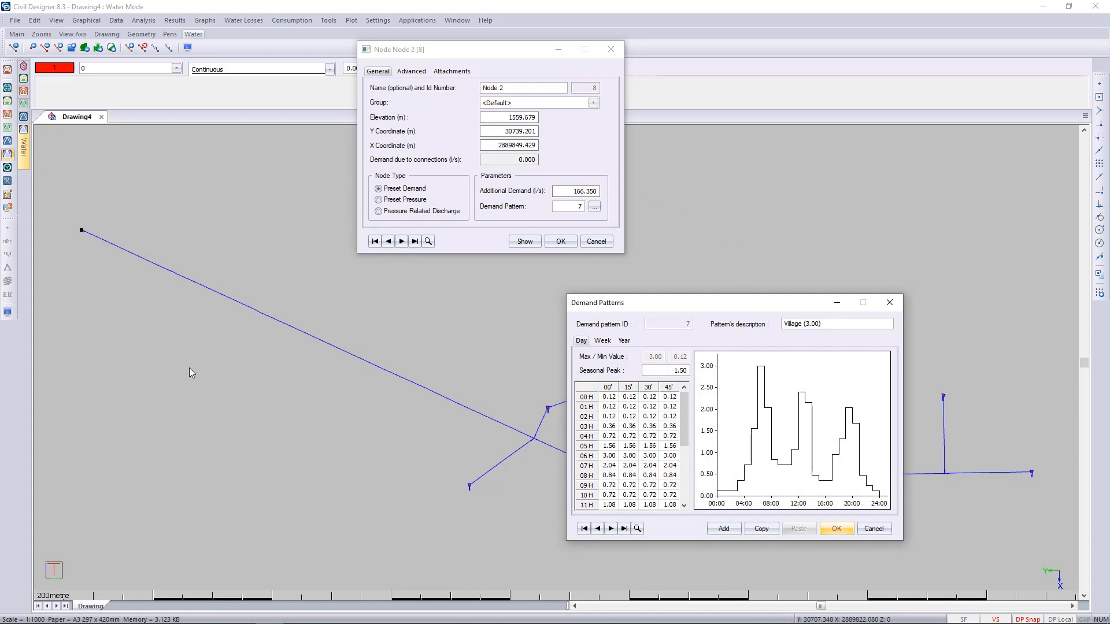
{"action": "left_click", "coordinate": [890, 302]}
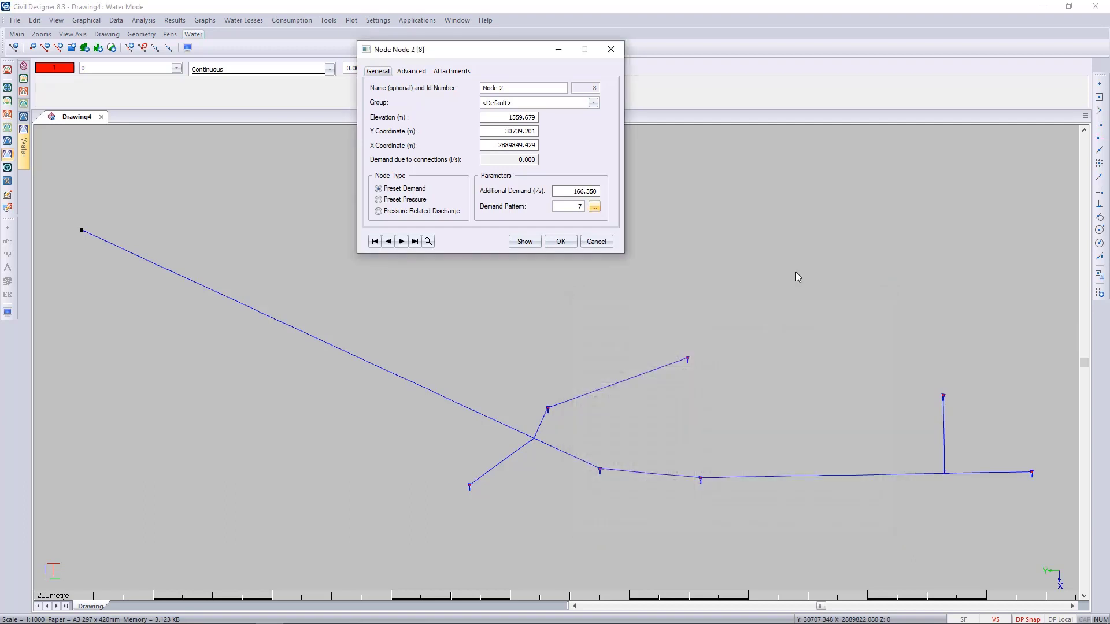
{"action": "left_click", "coordinate": [596, 241]}
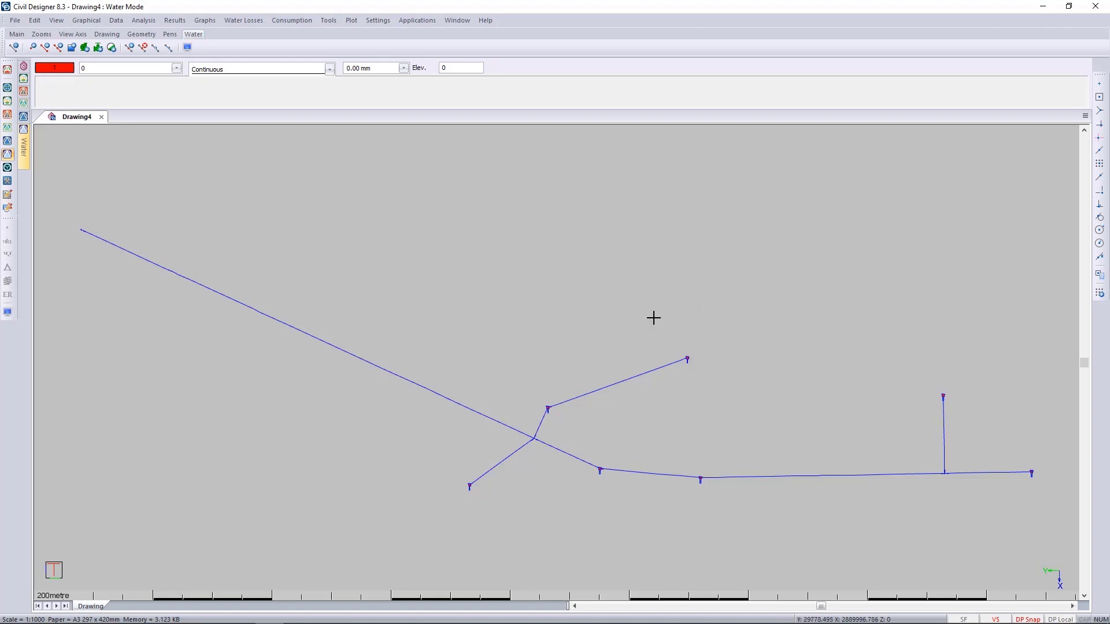
- Inspect borehole AA8's general data, drawdown curve and pump equipment without editing them
{"action": "right_click", "coordinate": [684, 324]}
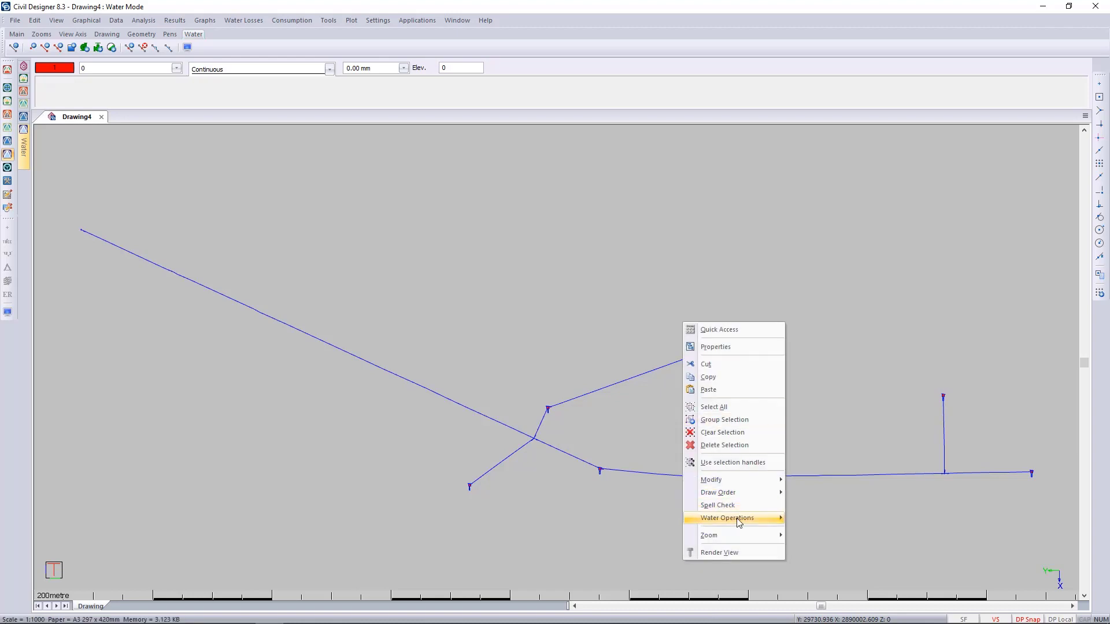
{"action": "mouse_move", "coordinate": [739, 519]}
{"action": "left_click", "coordinate": [860, 520]}
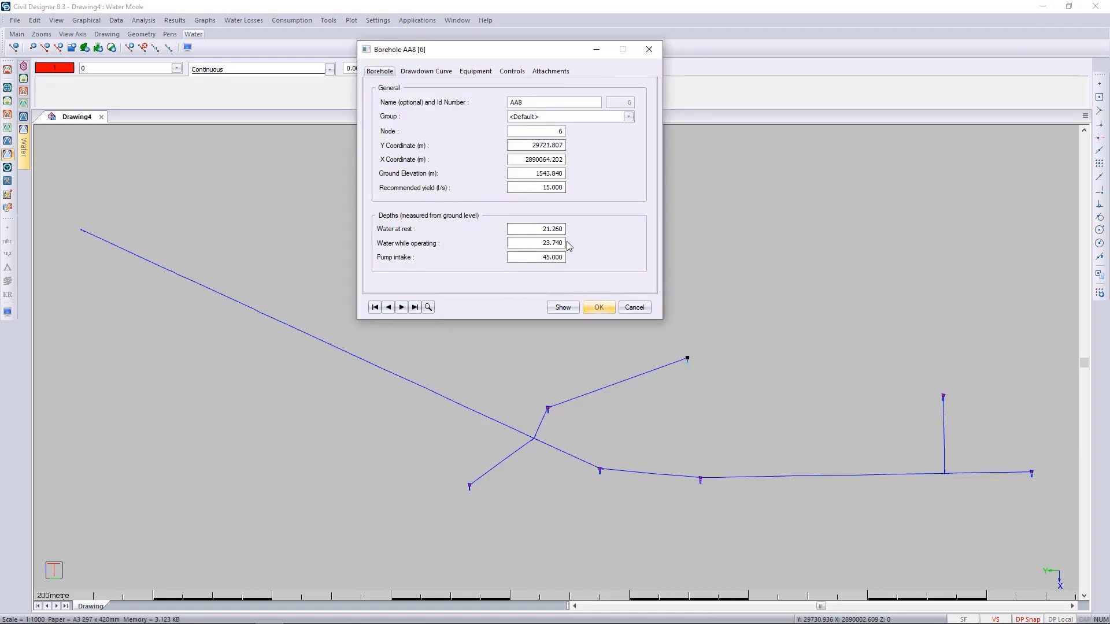
{"action": "left_click", "coordinate": [437, 72]}
{"action": "left_click", "coordinate": [475, 71]}
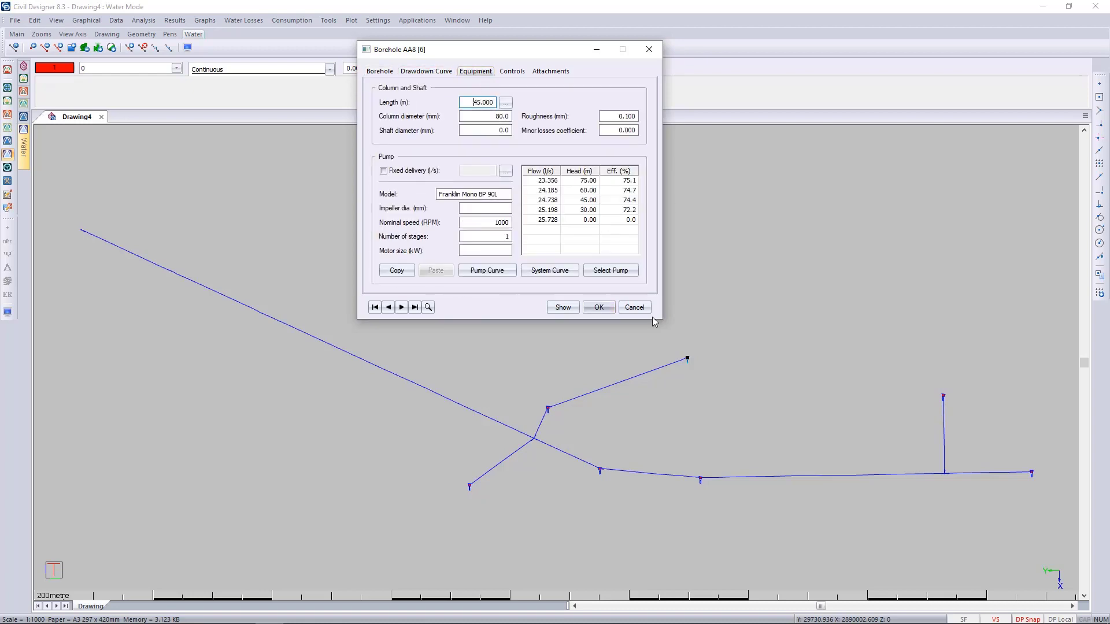
{"action": "left_click", "coordinate": [634, 307]}
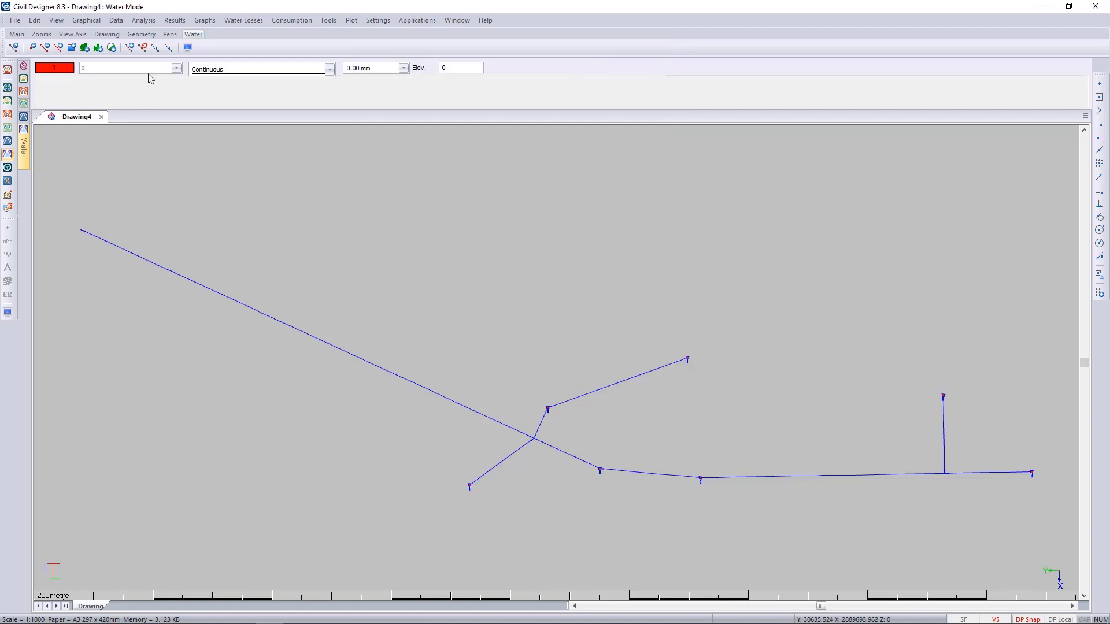
- Browse the node data to Node1 and change its node type to Preset Demand
{"action": "left_click", "coordinate": [118, 20]}
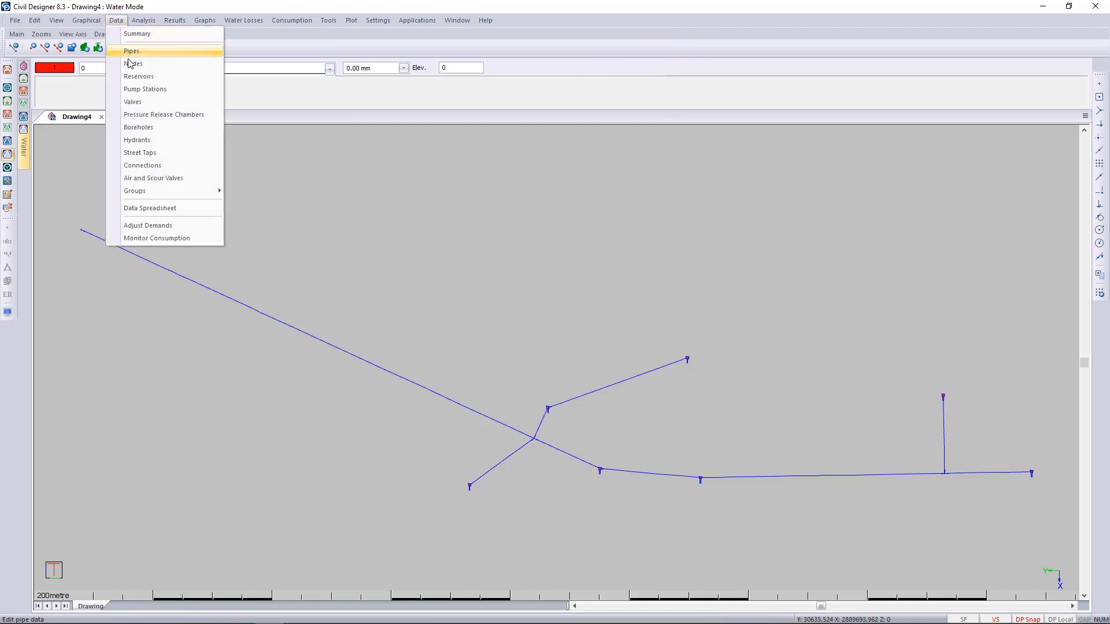
{"action": "left_click", "coordinate": [146, 80]}
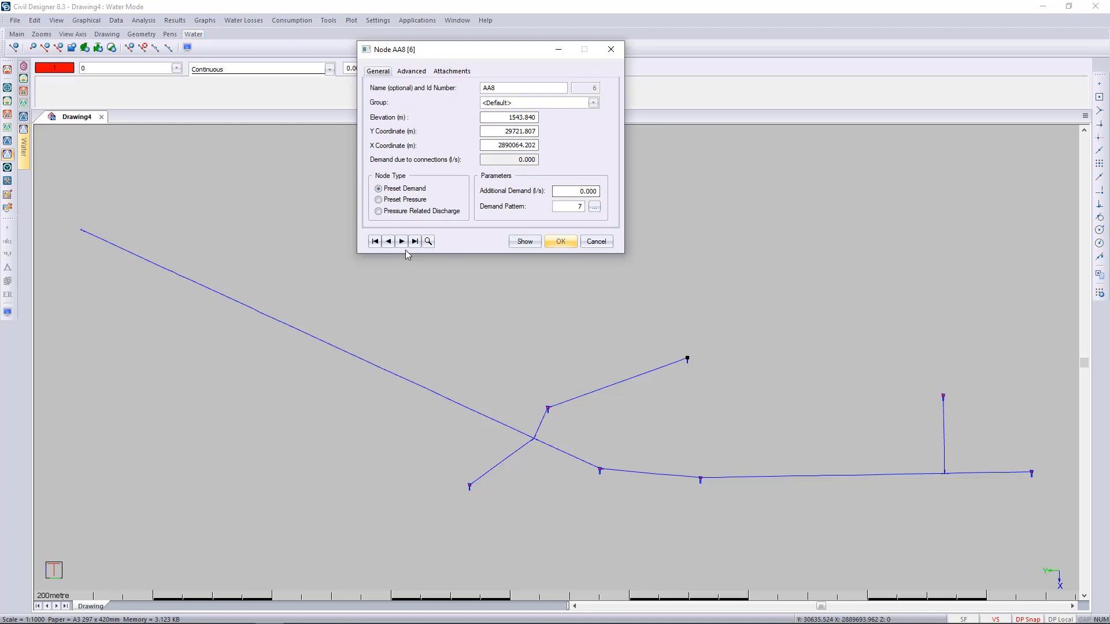
{"action": "left_click", "coordinate": [389, 241]}
{"action": "left_click", "coordinate": [401, 241]}
{"action": "left_click", "coordinate": [402, 242]}
{"action": "left_click", "coordinate": [402, 242]}
{"action": "left_click", "coordinate": [402, 242]}
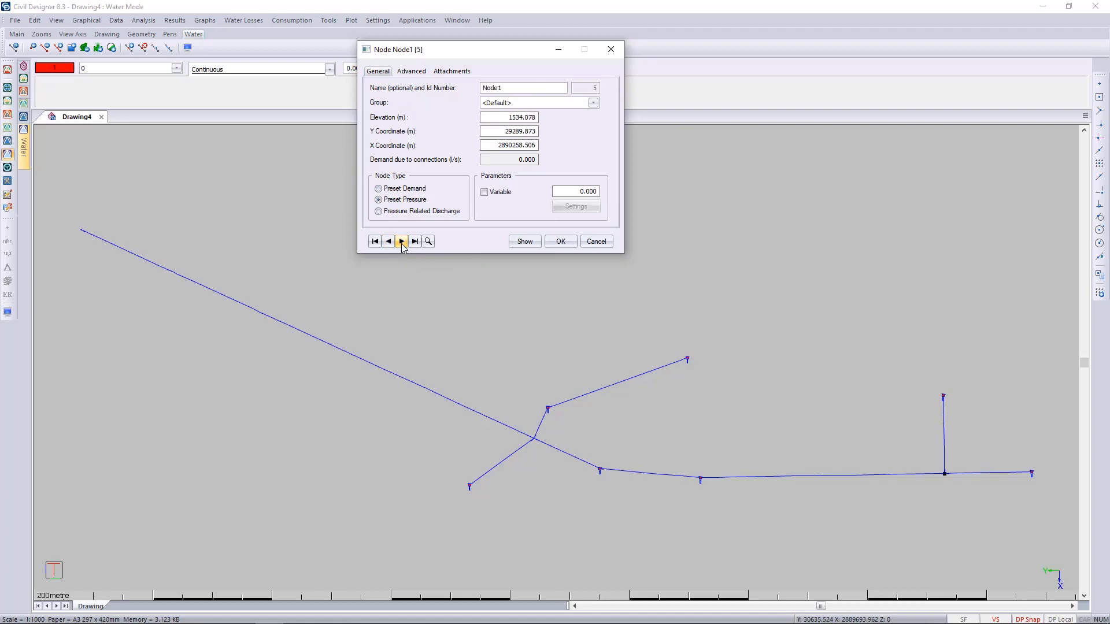
{"action": "left_click", "coordinate": [416, 189]}
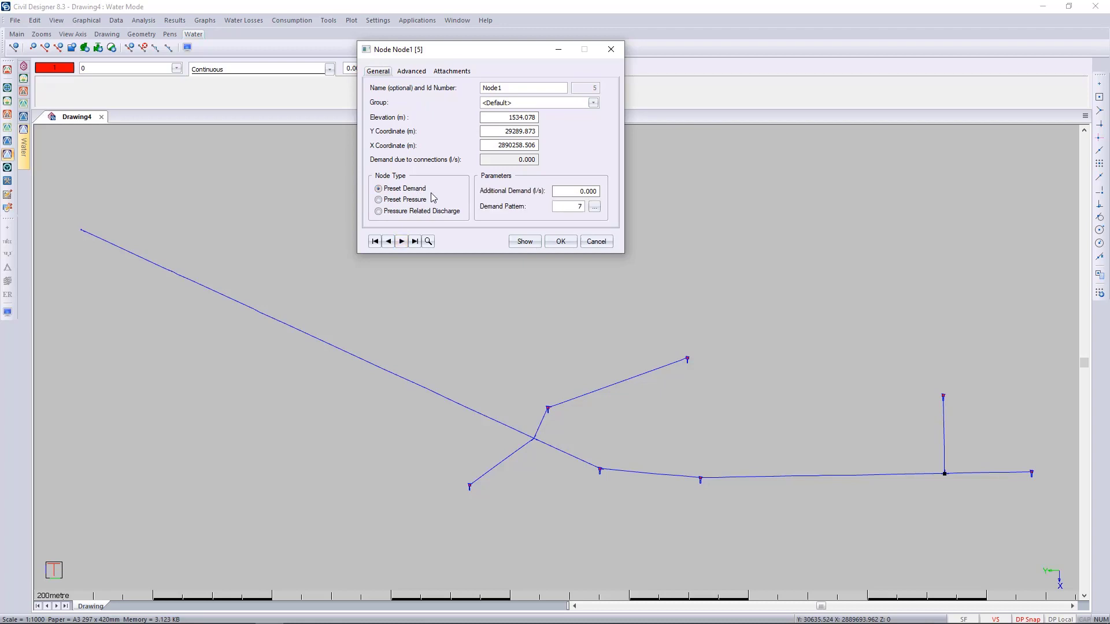
- Set Node 2's additional demand to 0 l/s, check the remaining nodes and accept the node data
{"action": "left_click", "coordinate": [401, 242]}
{"action": "left_click", "coordinate": [402, 241]}
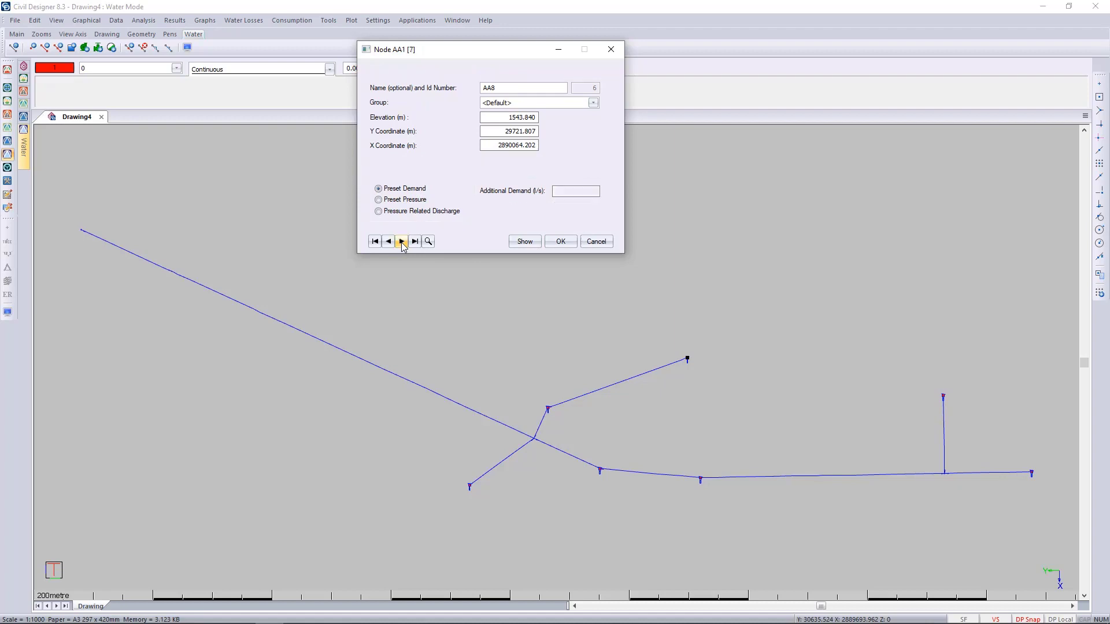
{"action": "left_click", "coordinate": [401, 241]}
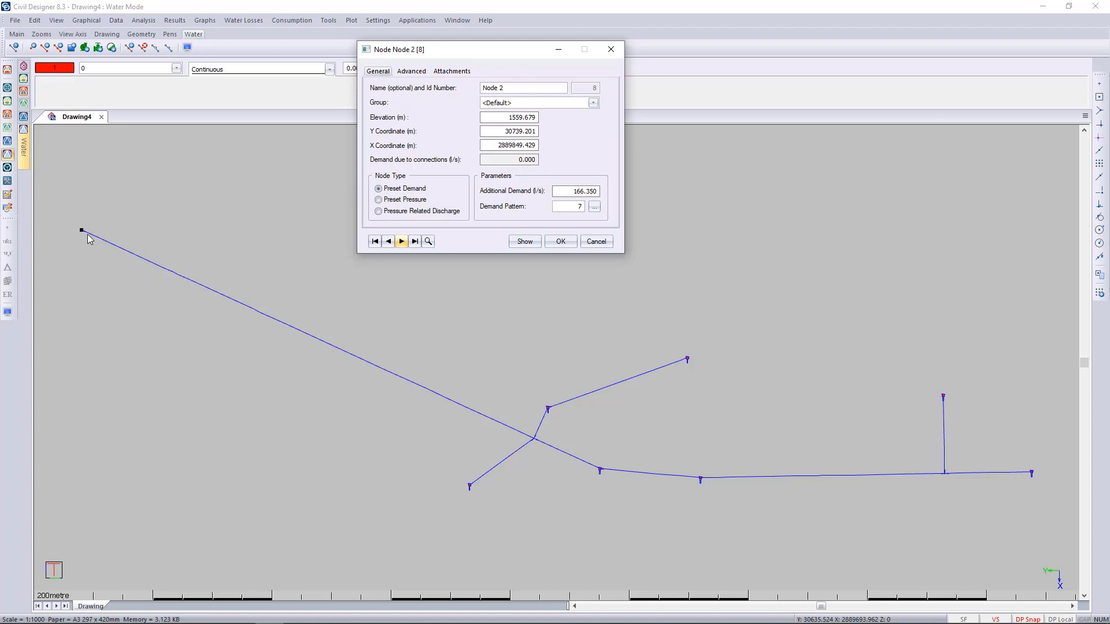
{"action": "left_click_drag", "start_coordinate": [568, 190], "coordinate": [665, 188]}
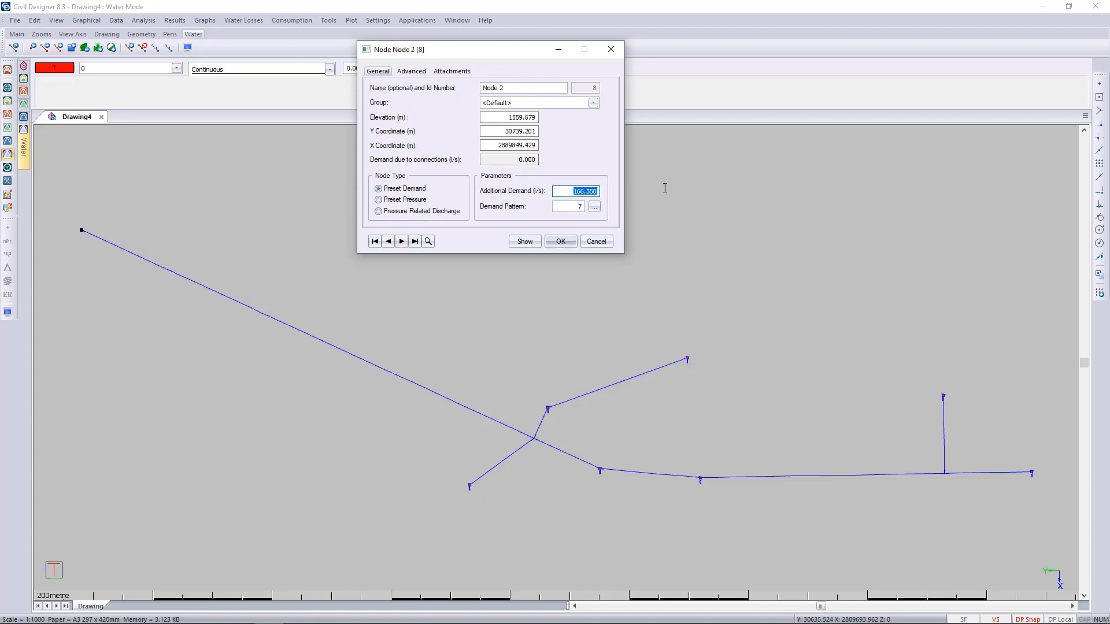
{"action": "type", "text": "0"}
{"action": "left_click", "coordinate": [401, 241]}
{"action": "left_click", "coordinate": [401, 241]}
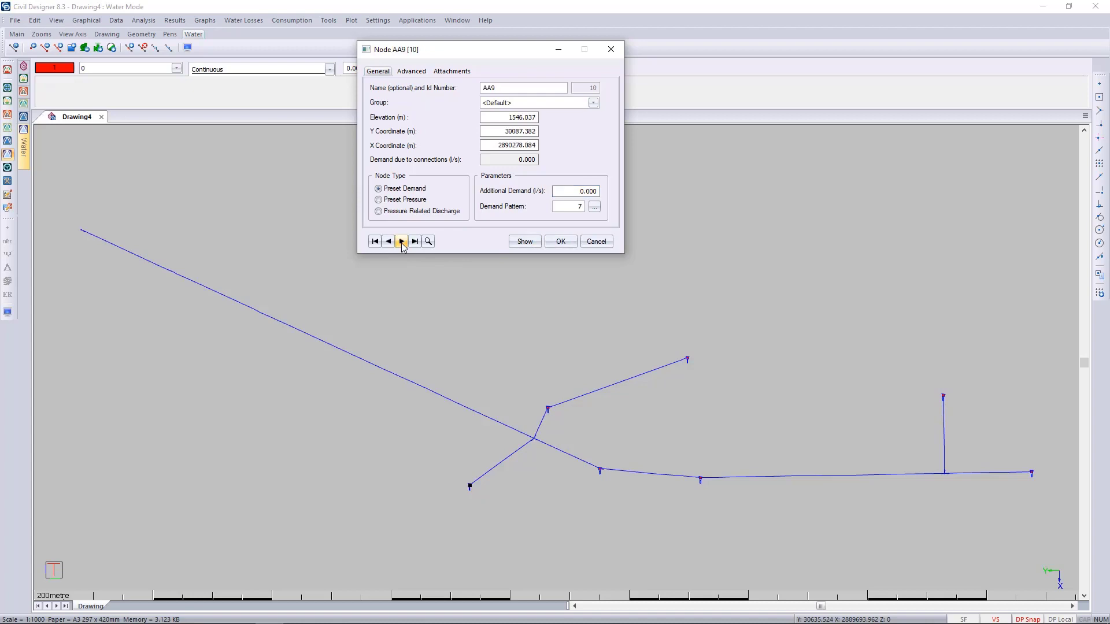
{"action": "left_click", "coordinate": [561, 241]}
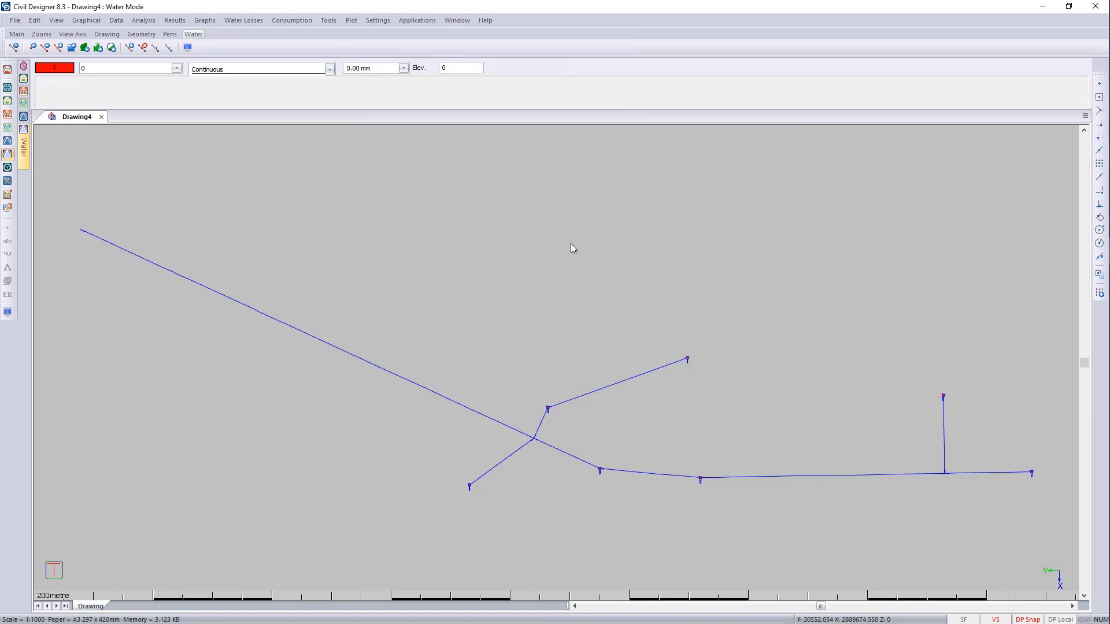
- Draw a reservoir on the existing Node 2 at the end of the long pipeline
{"action": "right_click", "coordinate": [88, 226]}
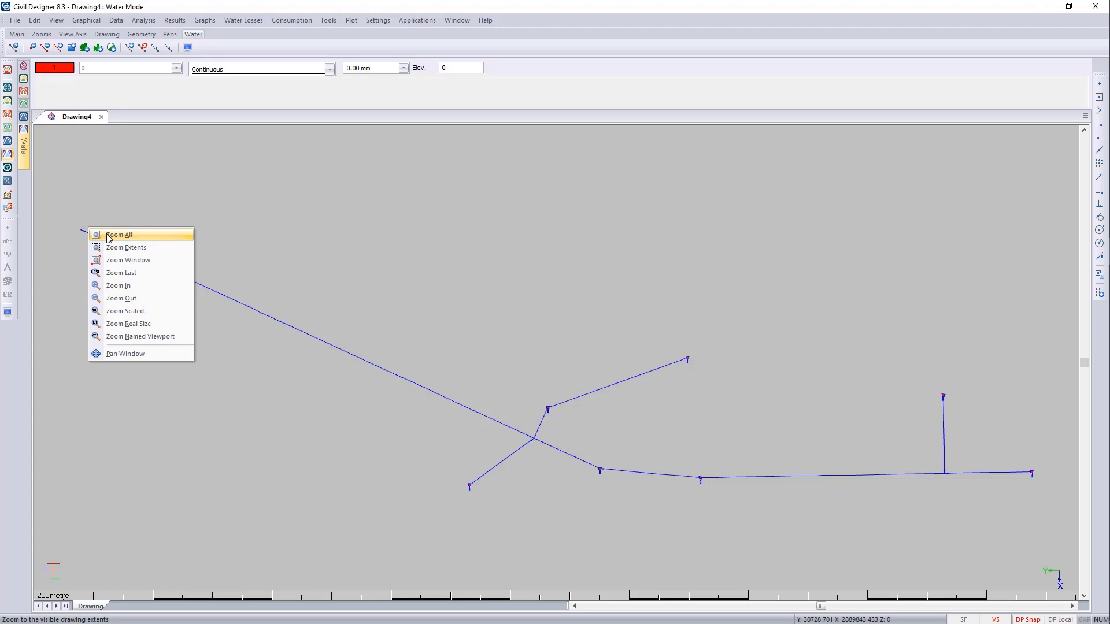
{"action": "left_click", "coordinate": [110, 260]}
{"action": "left_click", "coordinate": [72, 219]}
{"action": "left_click", "coordinate": [91, 241]}
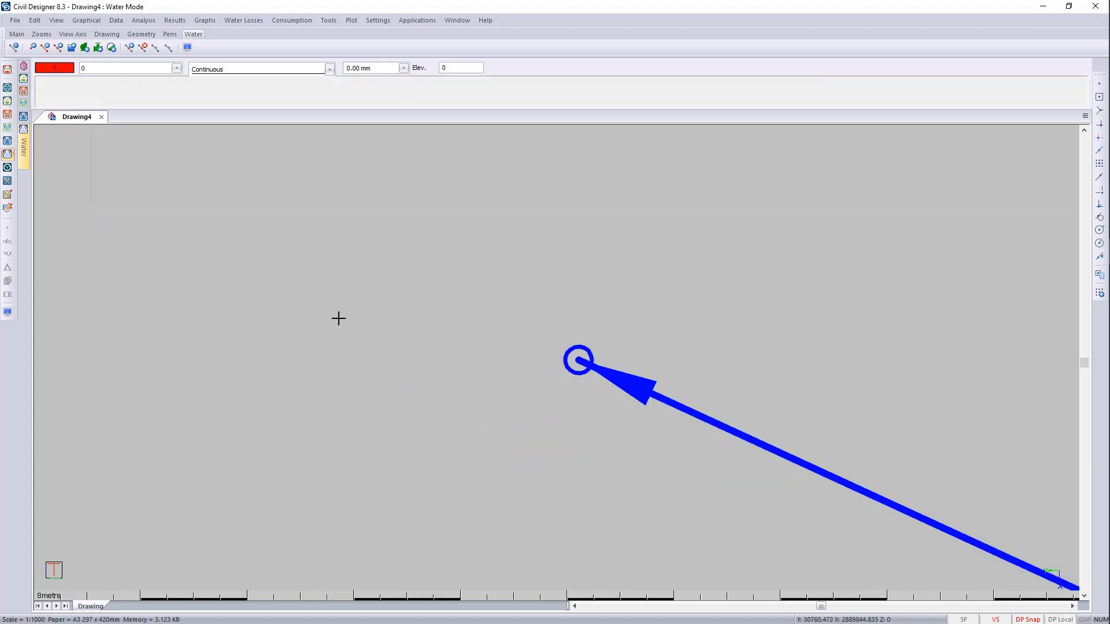
{"action": "left_click", "coordinate": [129, 47]}
{"action": "left_click", "coordinate": [87, 20]}
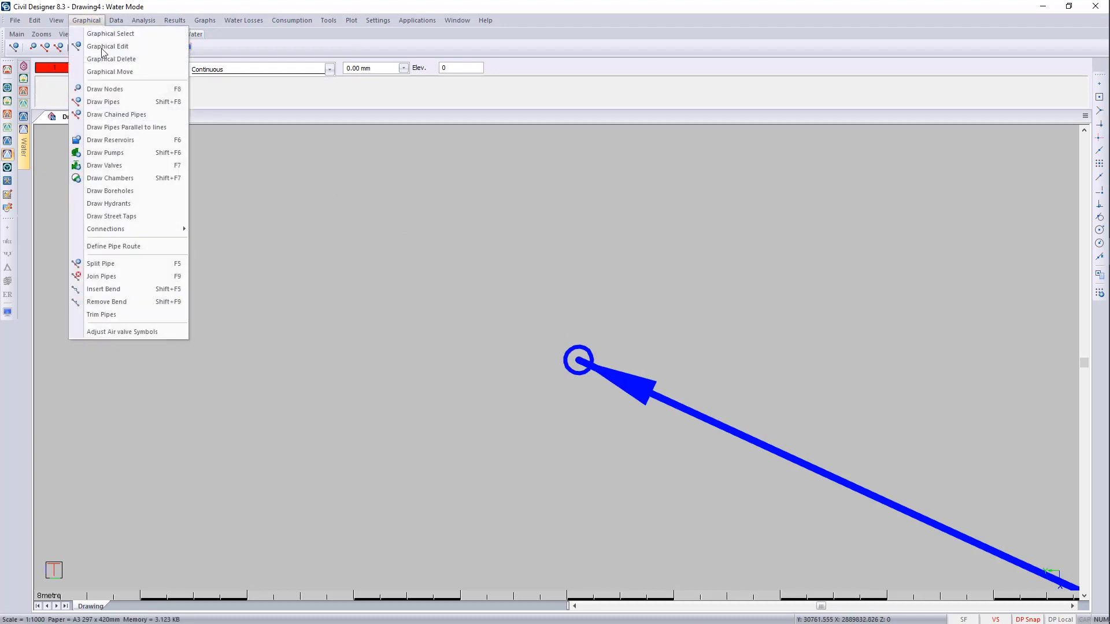
{"action": "left_click", "coordinate": [134, 140]}
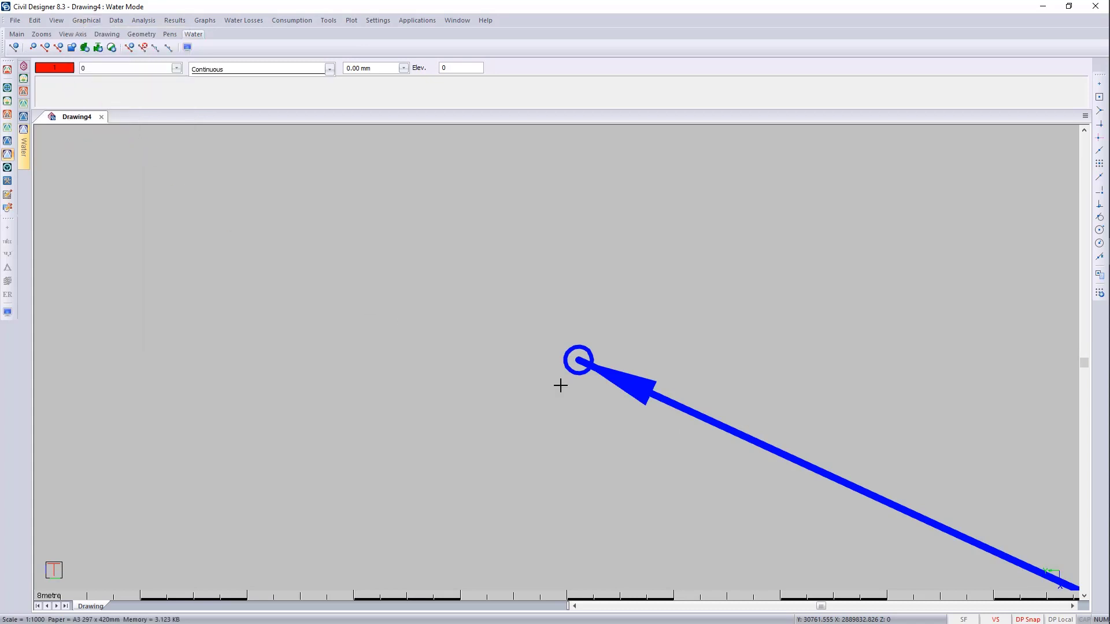
{"action": "left_click", "coordinate": [578, 360]}
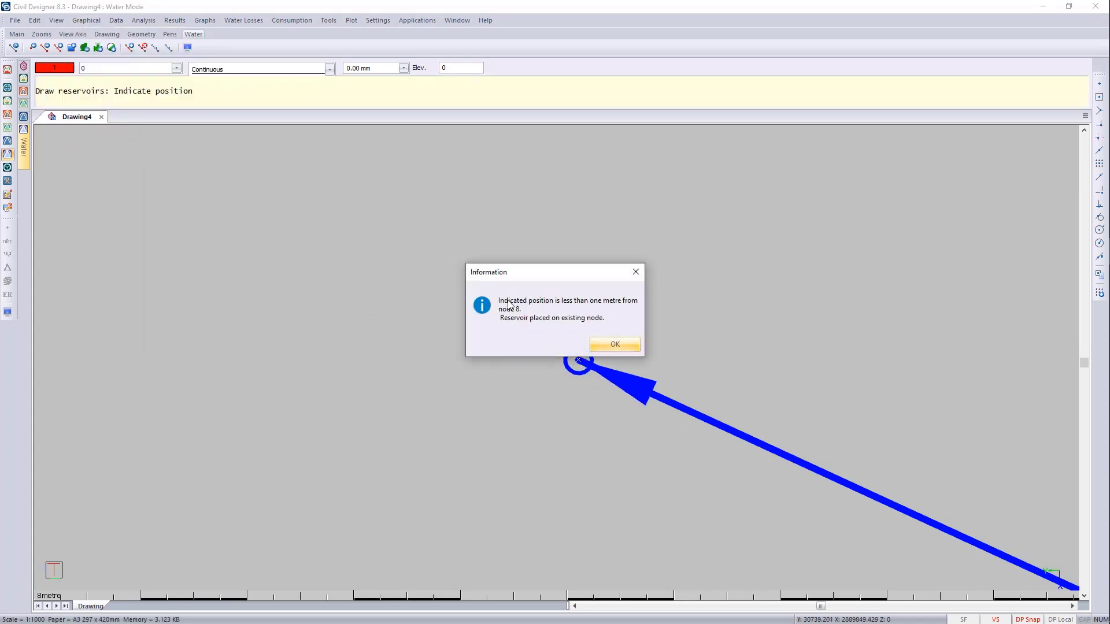
{"action": "left_click", "coordinate": [627, 349]}
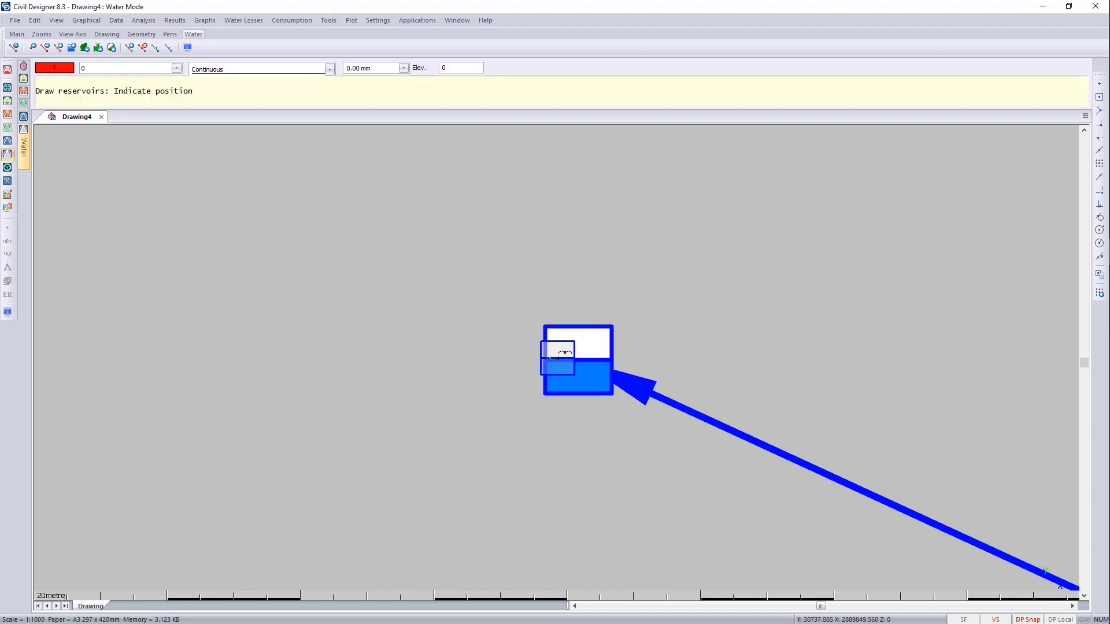
{"action": "middle_click", "coordinate": [514, 172]}
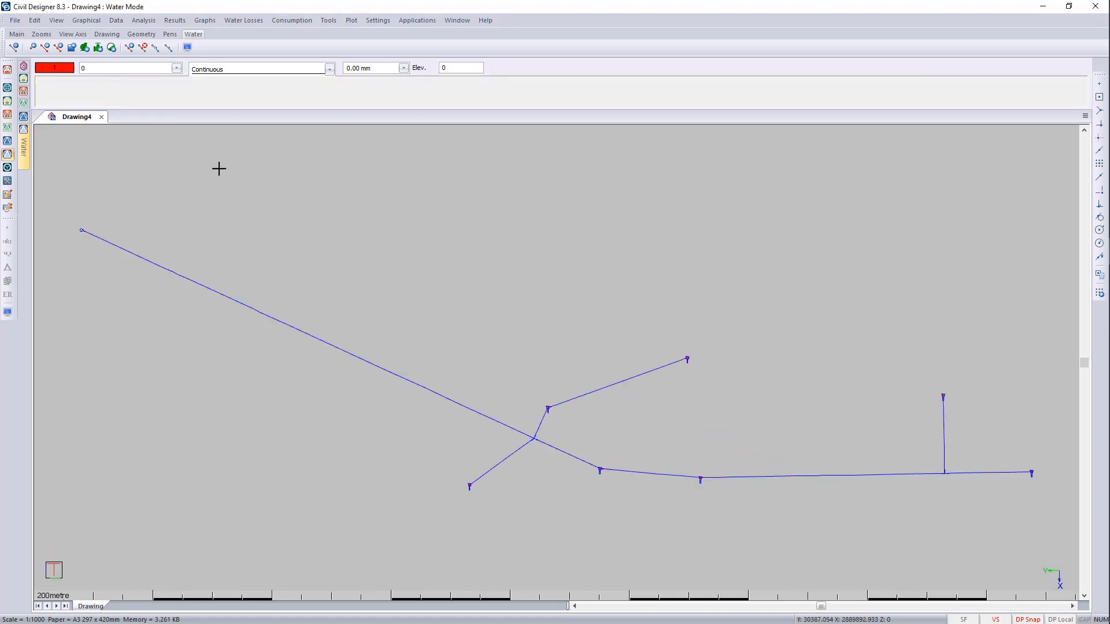
- Rerun the single step analysis for average demand with the reservoir in the network
{"action": "left_click", "coordinate": [140, 21]}
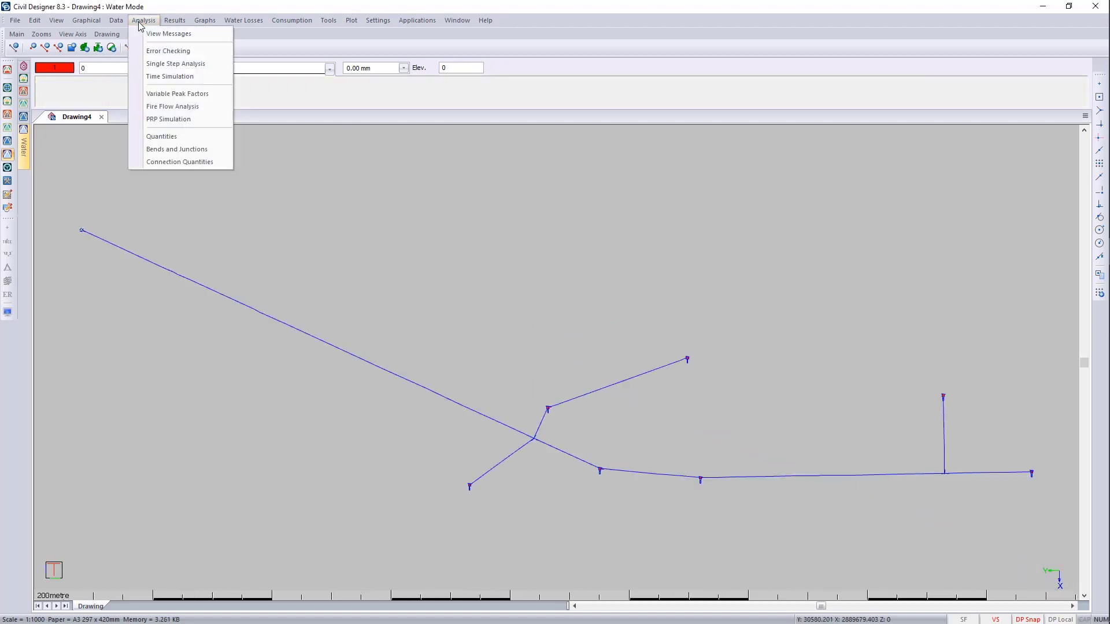
{"action": "left_click", "coordinate": [169, 65]}
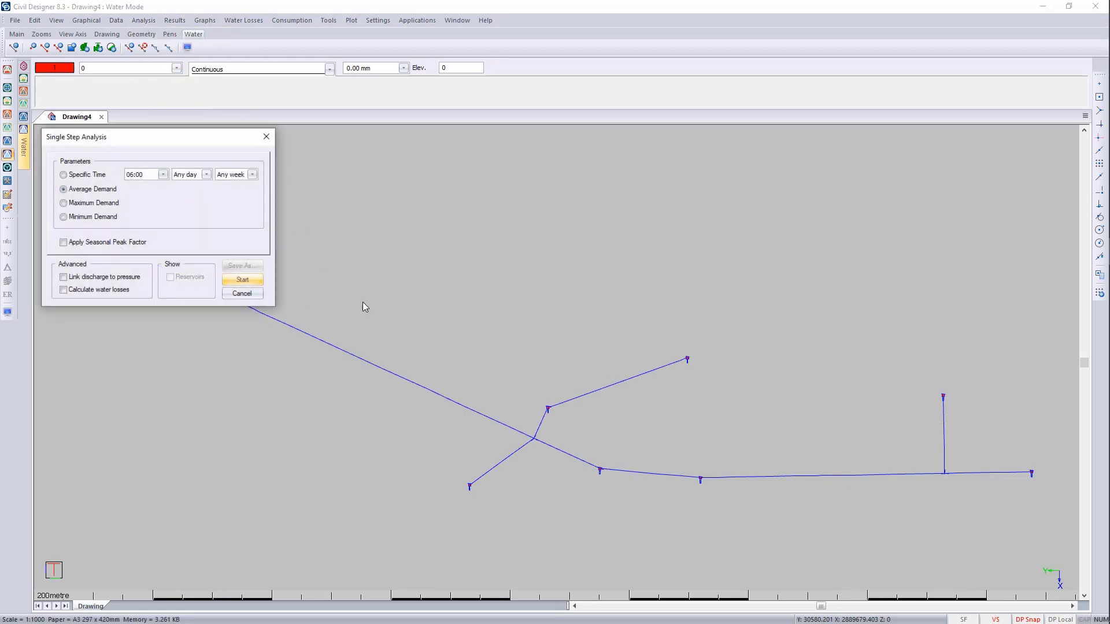
{"action": "left_click", "coordinate": [241, 281]}
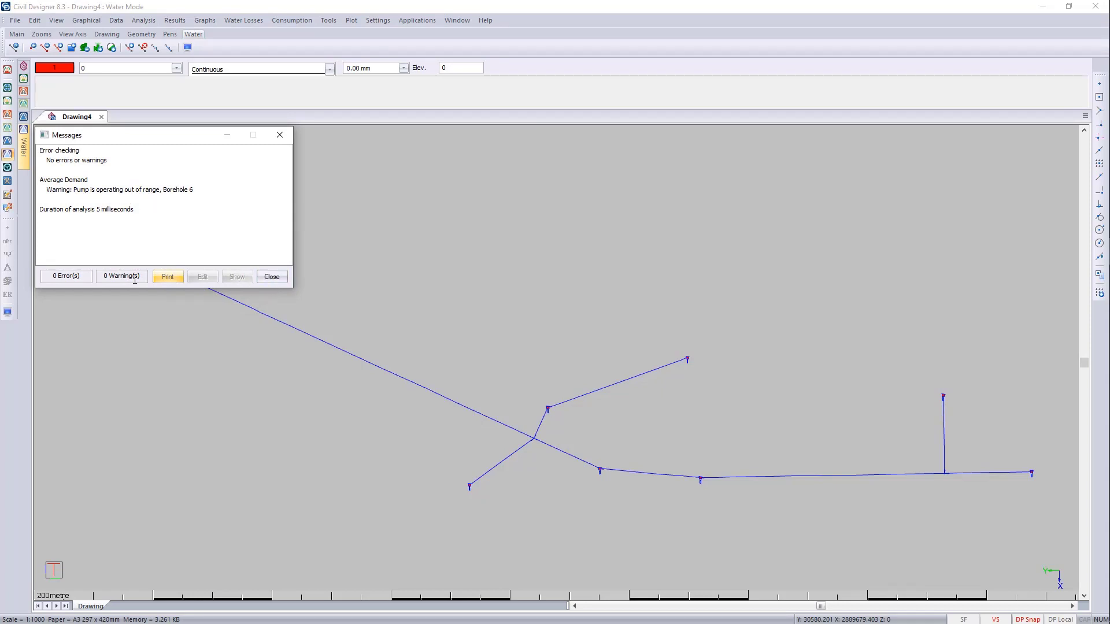
- Locate Borehole 6 from the analysis warning in the drawing and open its borehole data at the pump equipment settings
{"action": "left_click", "coordinate": [149, 195]}
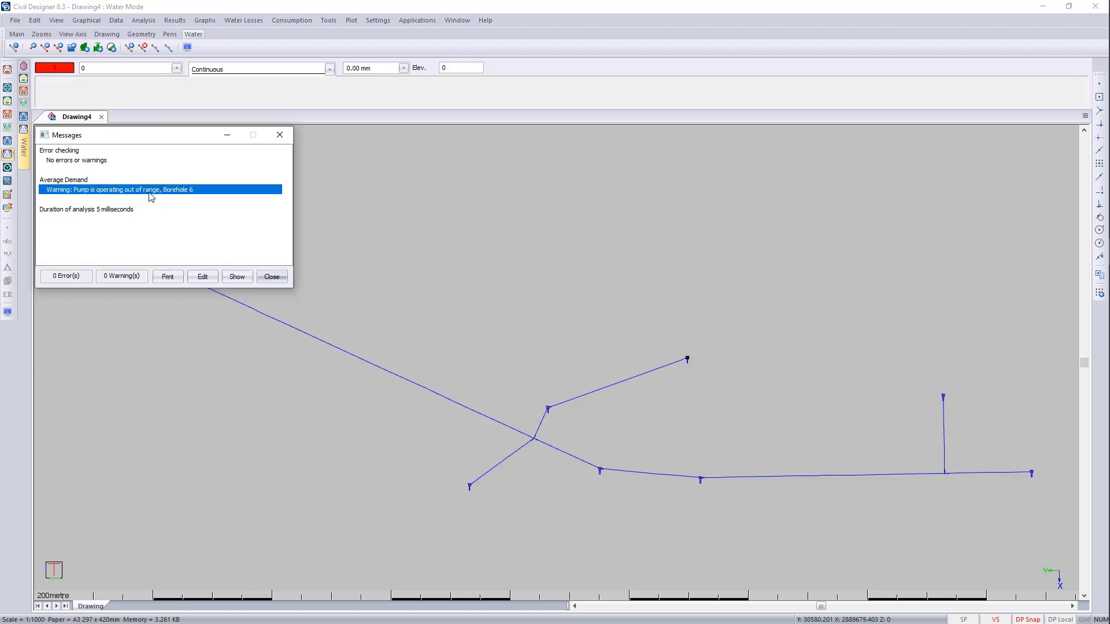
{"action": "left_click", "coordinate": [237, 277]}
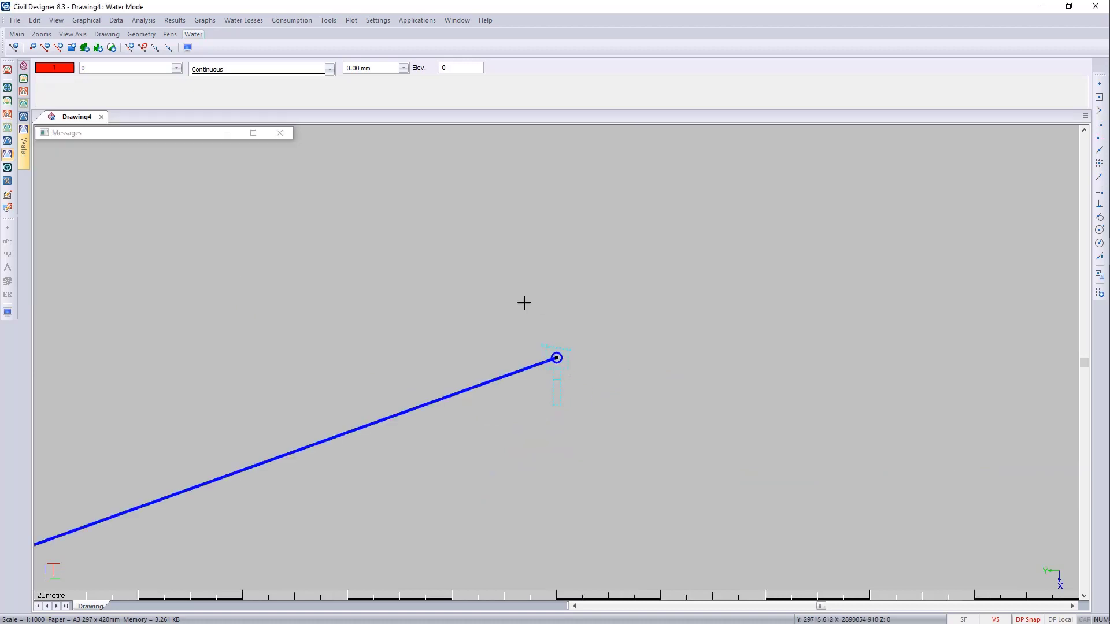
{"action": "right_click", "coordinate": [559, 318]}
{"action": "mouse_move", "coordinate": [626, 547]}
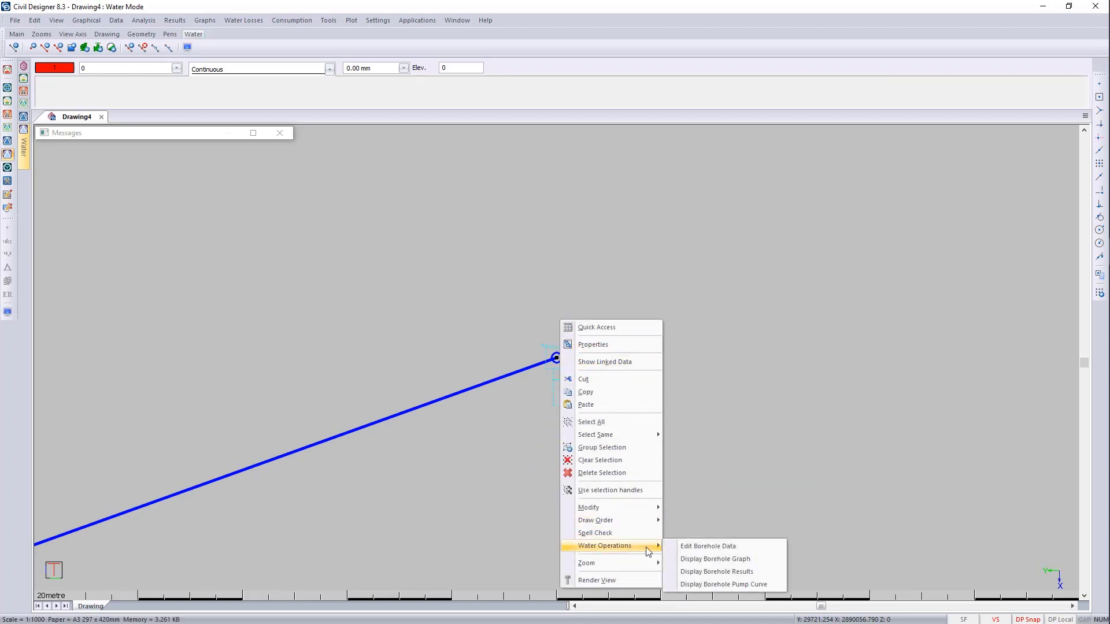
{"action": "left_click", "coordinate": [708, 547]}
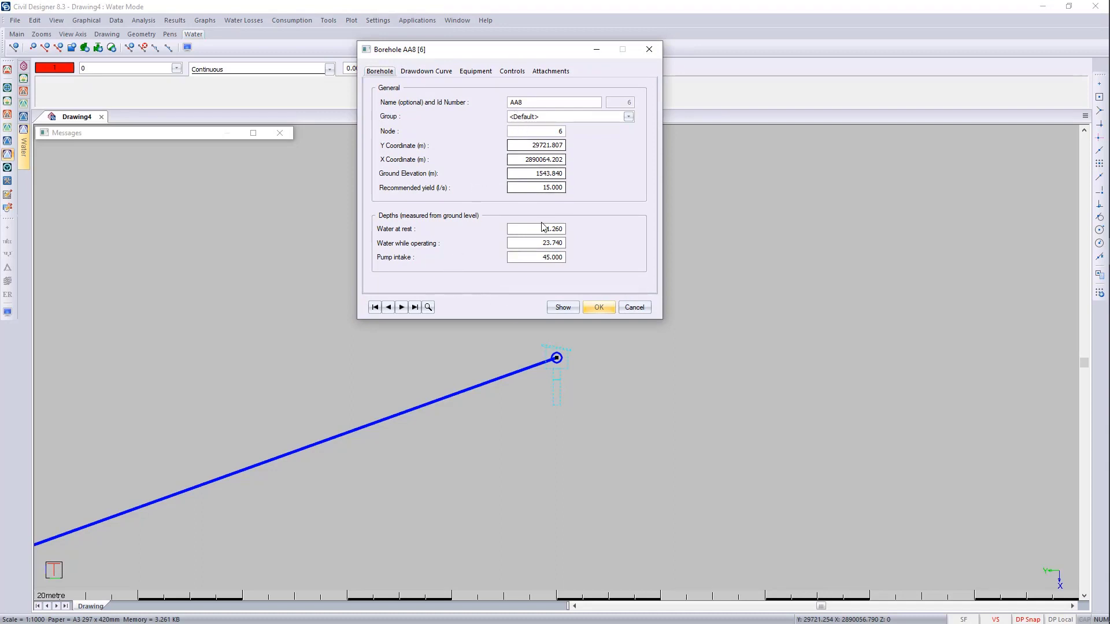
{"action": "left_click", "coordinate": [488, 70]}
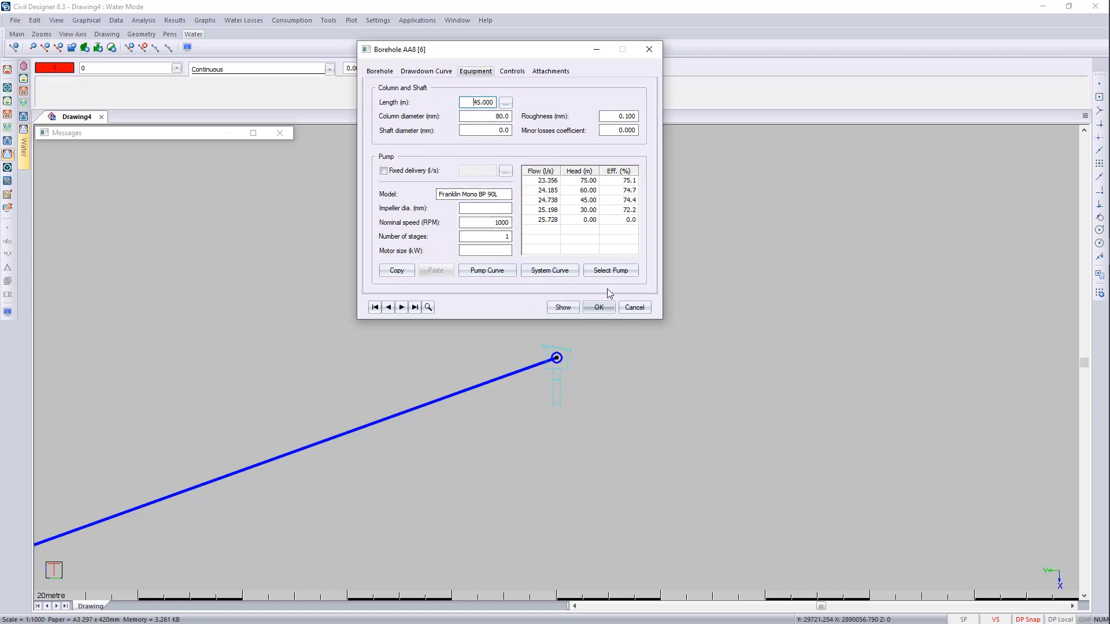
- Search pumps for the average duty point of the latest single step analysis, assign Grundfos SP 77/8-B to borehole AA8 and accept the data
{"action": "left_click", "coordinate": [612, 270]}
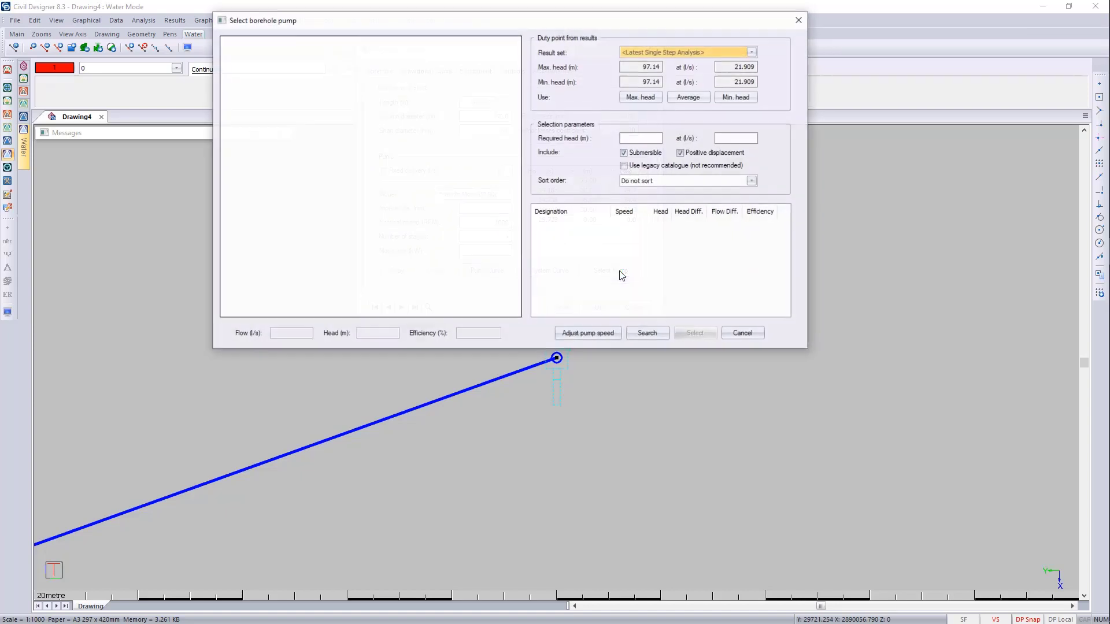
{"action": "left_click", "coordinate": [688, 97]}
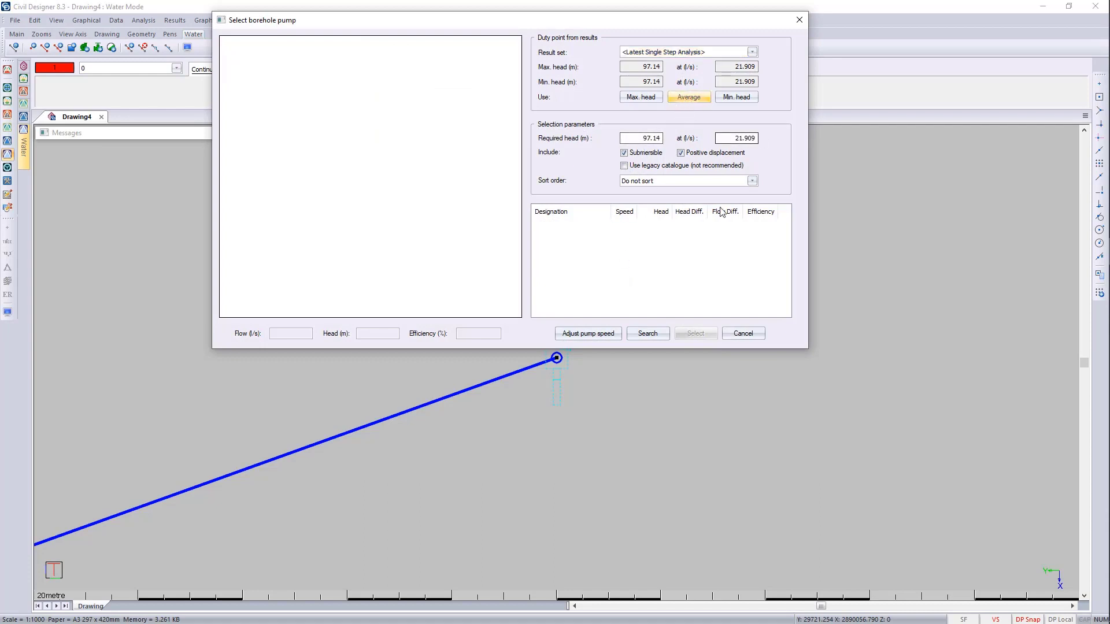
{"action": "left_click", "coordinate": [656, 337]}
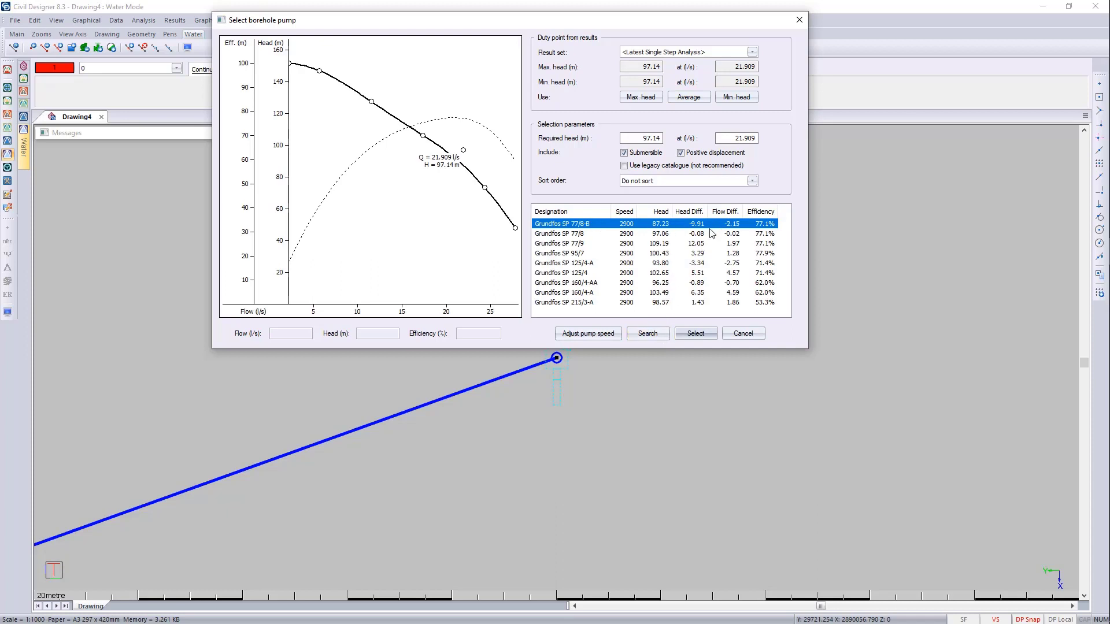
{"action": "left_click", "coordinate": [604, 339]}
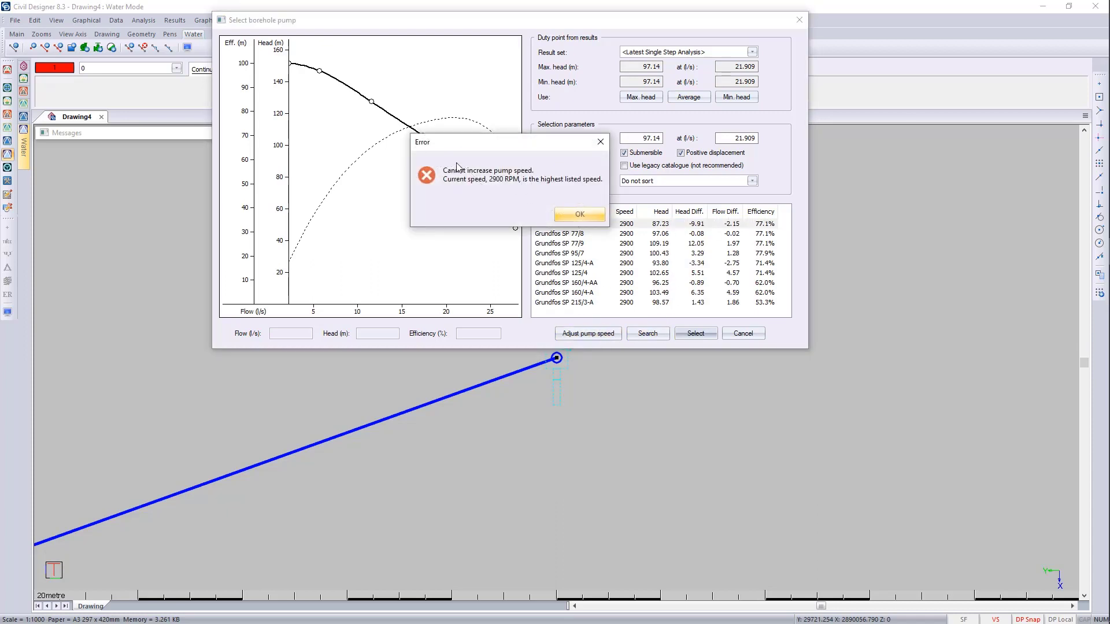
{"action": "left_click", "coordinate": [594, 219]}
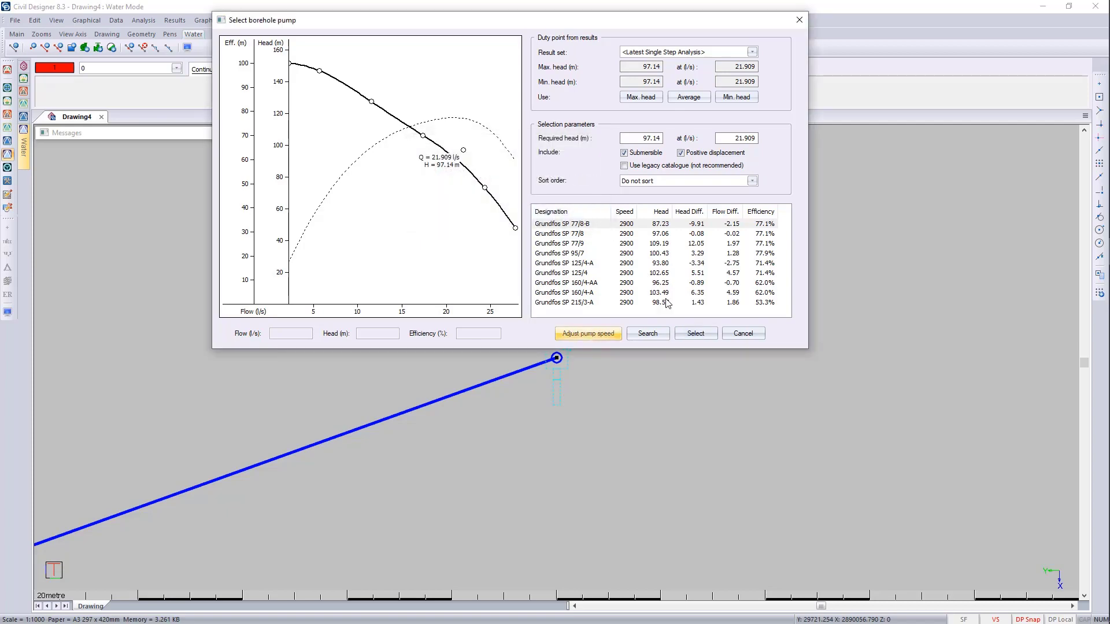
{"action": "left_click", "coordinate": [712, 339]}
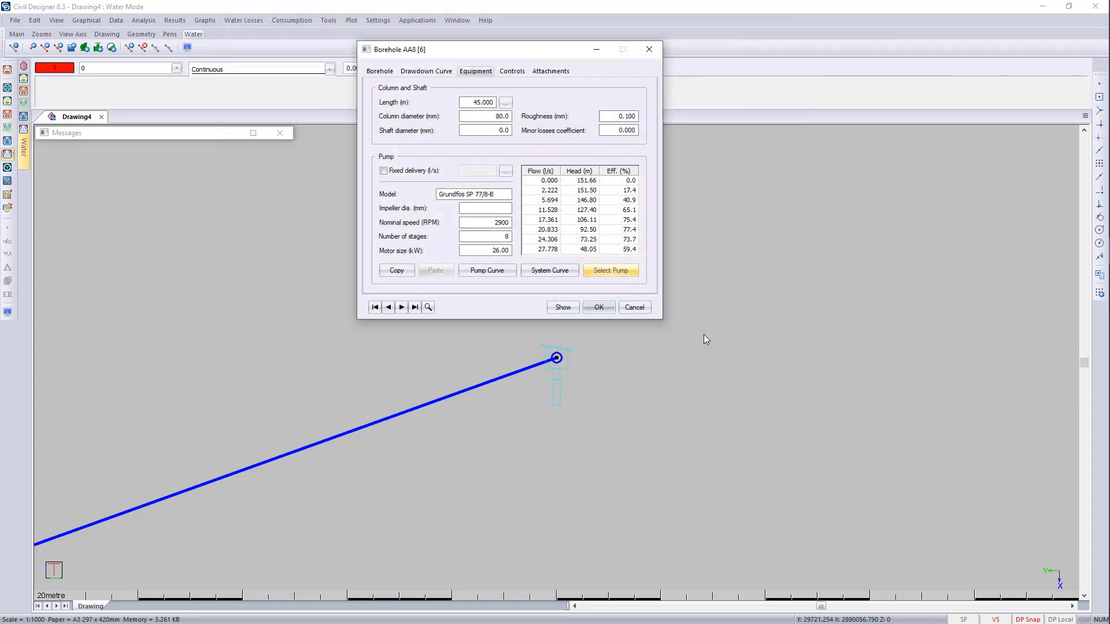
{"action": "left_click", "coordinate": [601, 309]}
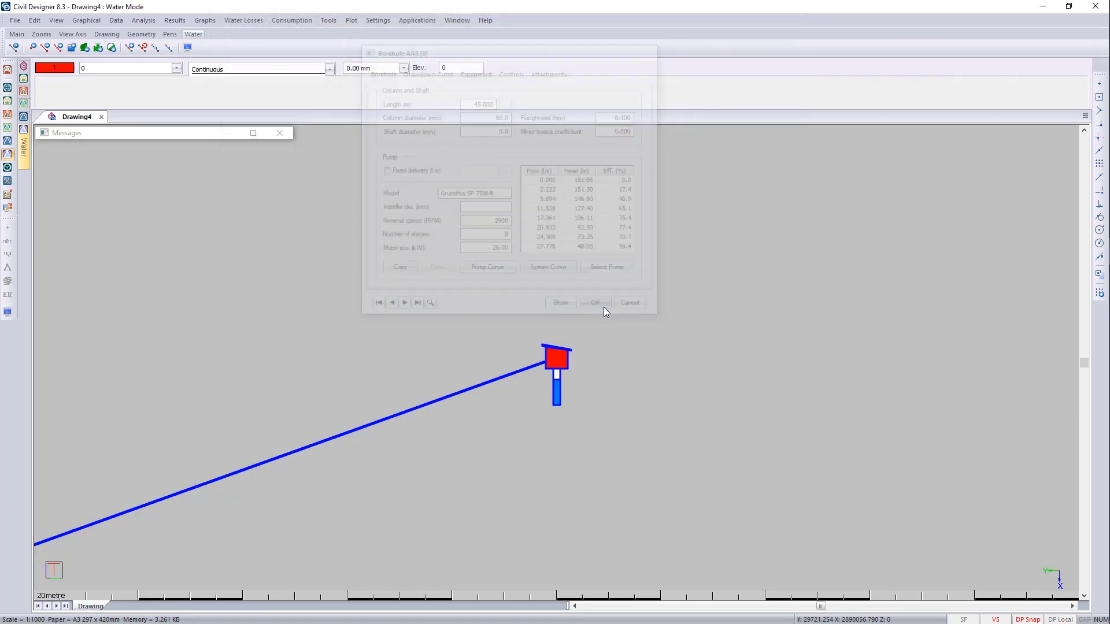
- Dismiss the old analysis messages, rerun the single step analysis for average demand and close its messages
{"action": "left_click", "coordinate": [253, 134]}
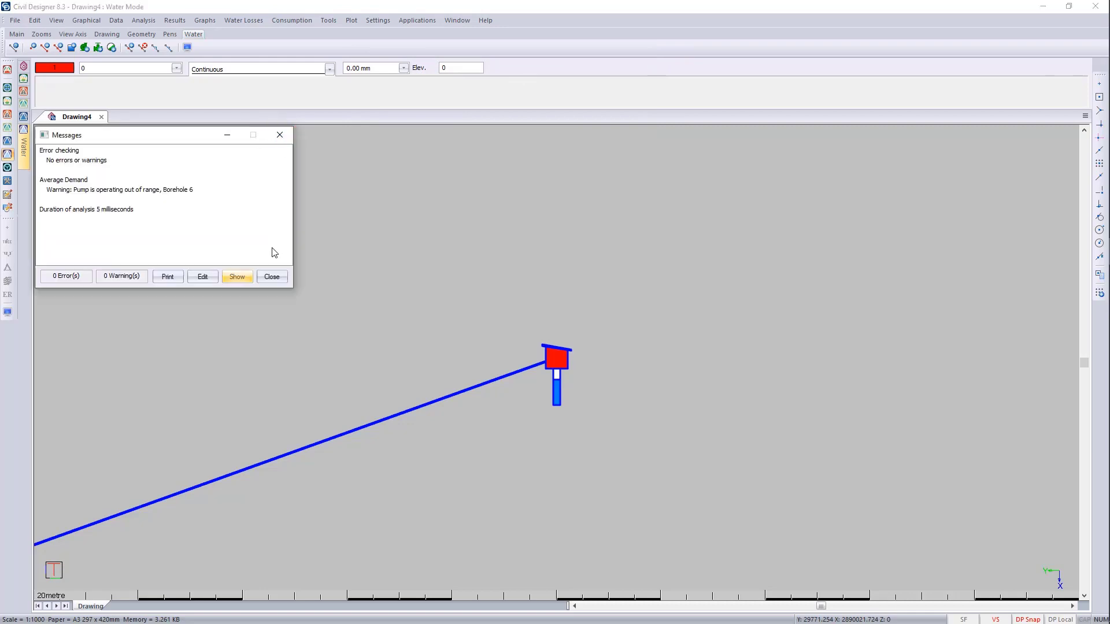
{"action": "left_click", "coordinate": [271, 277]}
{"action": "left_click", "coordinate": [273, 280]}
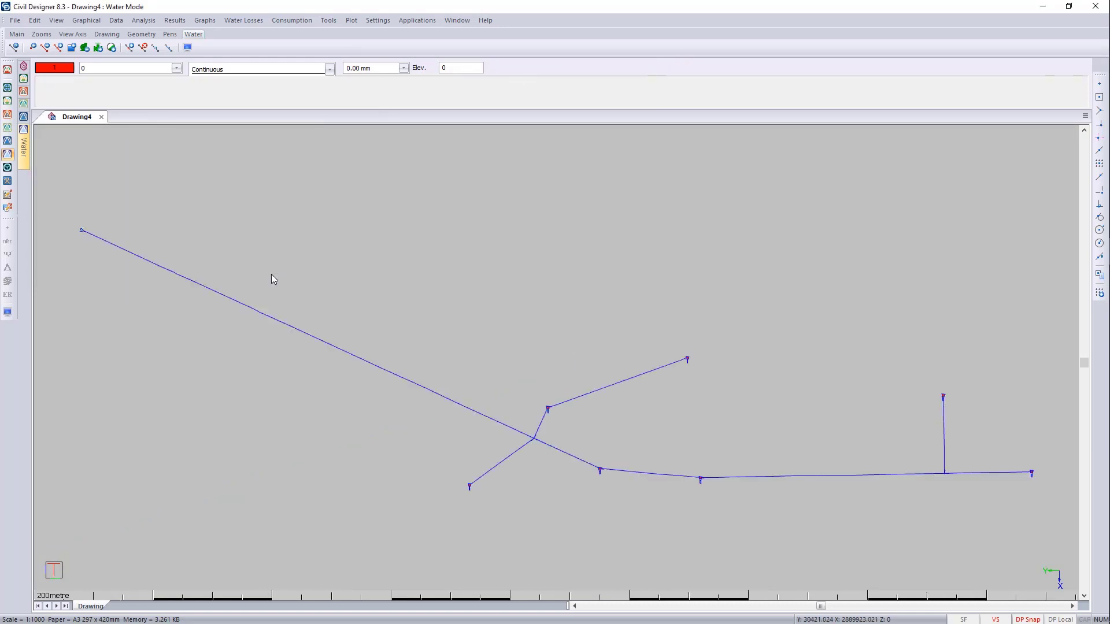
{"action": "left_click", "coordinate": [143, 20]}
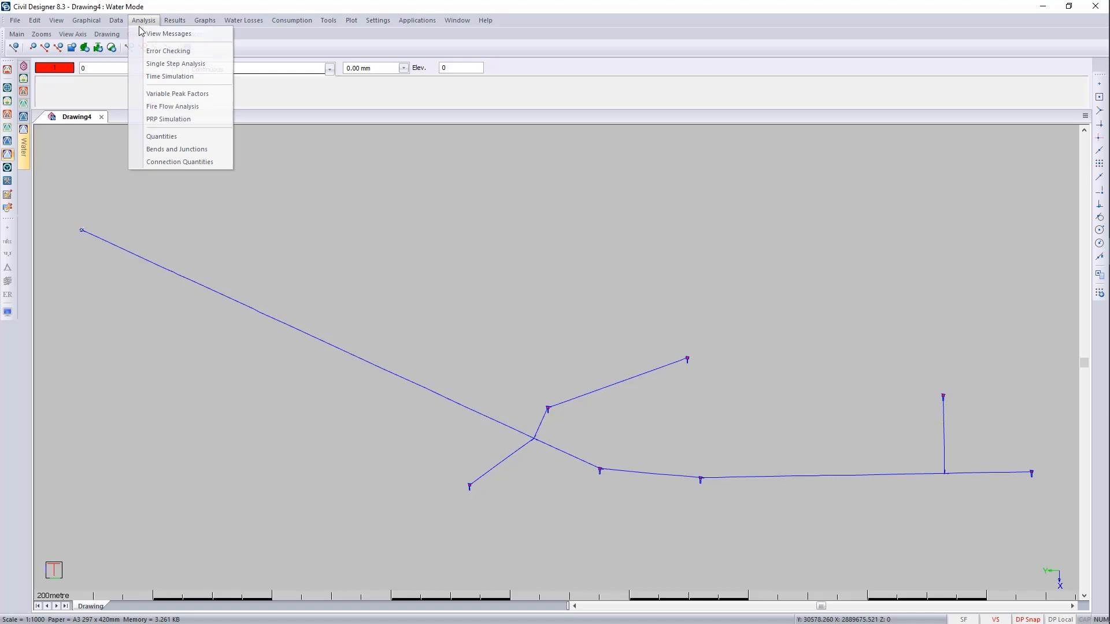
{"action": "left_click", "coordinate": [173, 66]}
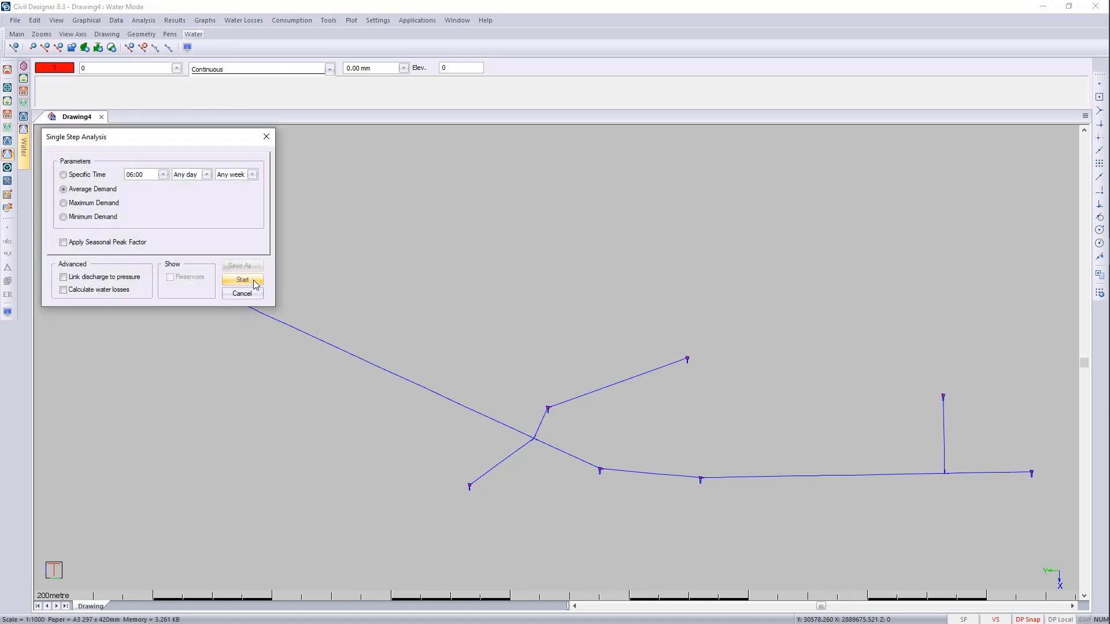
{"action": "left_click", "coordinate": [255, 282]}
{"action": "left_click", "coordinate": [242, 280]}
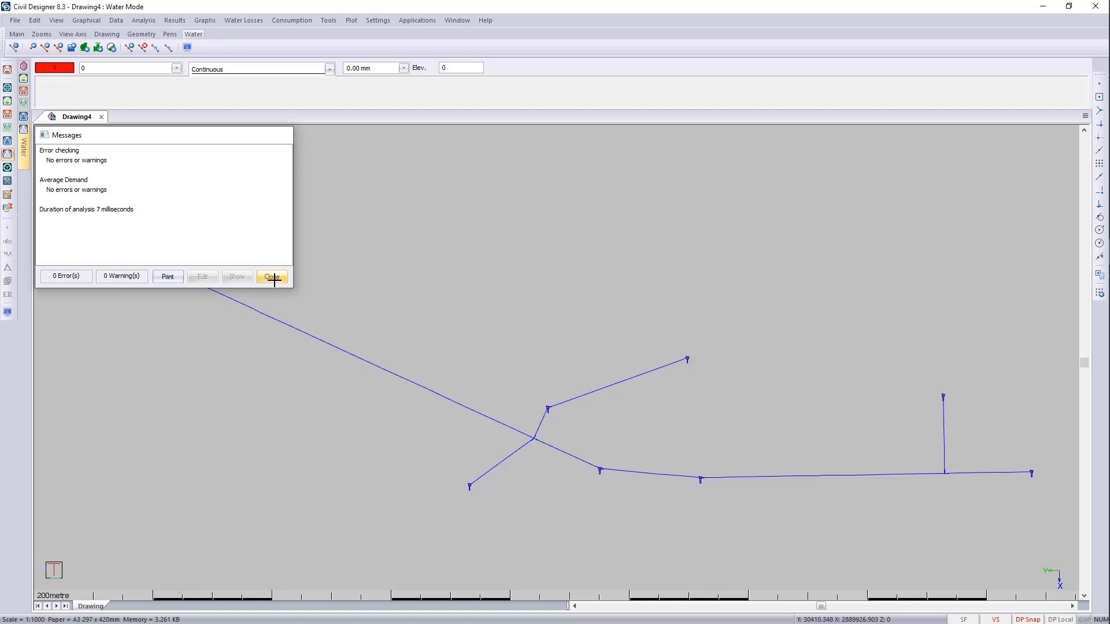
{"action": "left_click", "coordinate": [272, 276]}
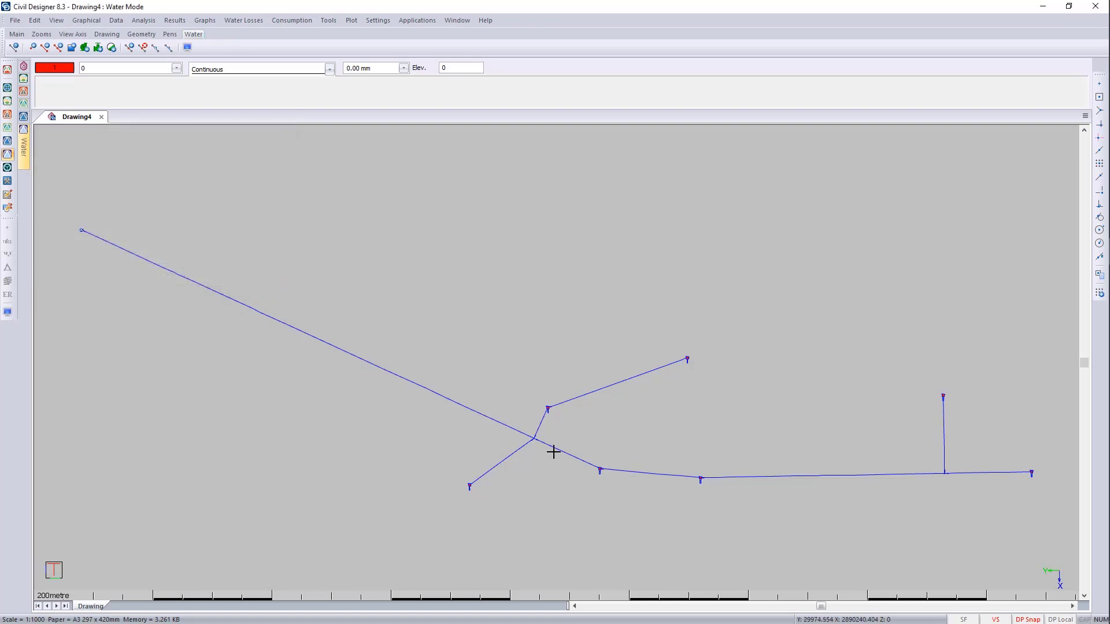
- Select the three pipes linking borehole AA8 to the reservoir and display their vertical alignment
{"action": "left_click", "coordinate": [625, 378]}
{"action": "left_click", "coordinate": [534, 421]}
{"action": "left_click", "coordinate": [476, 417]}
{"action": "right_click", "coordinate": [482, 338]}
{"action": "mouse_move", "coordinate": [550, 540]}
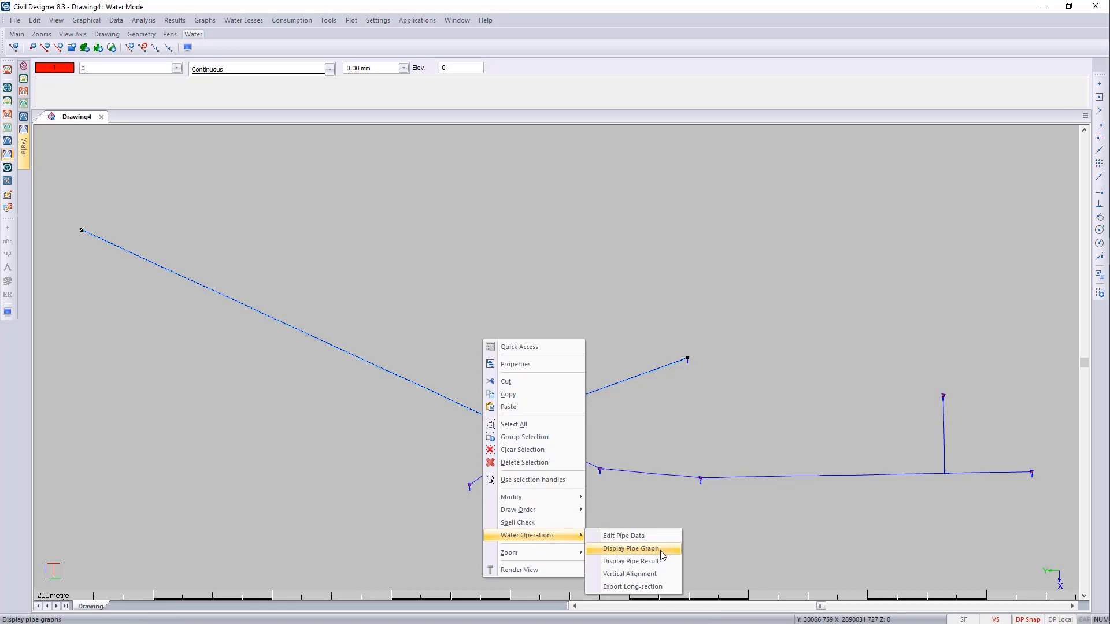
{"action": "left_click", "coordinate": [662, 574]}
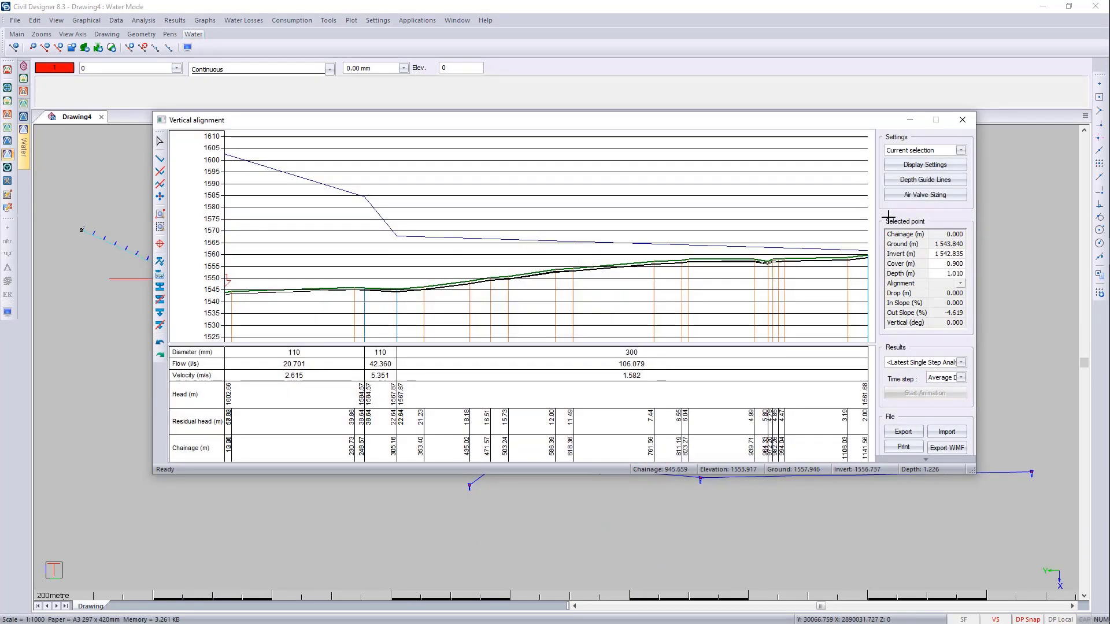
- Review the vertical alignment's display settings and head line, close the alignment and clear the pipe selection
{"action": "left_click", "coordinate": [916, 168]}
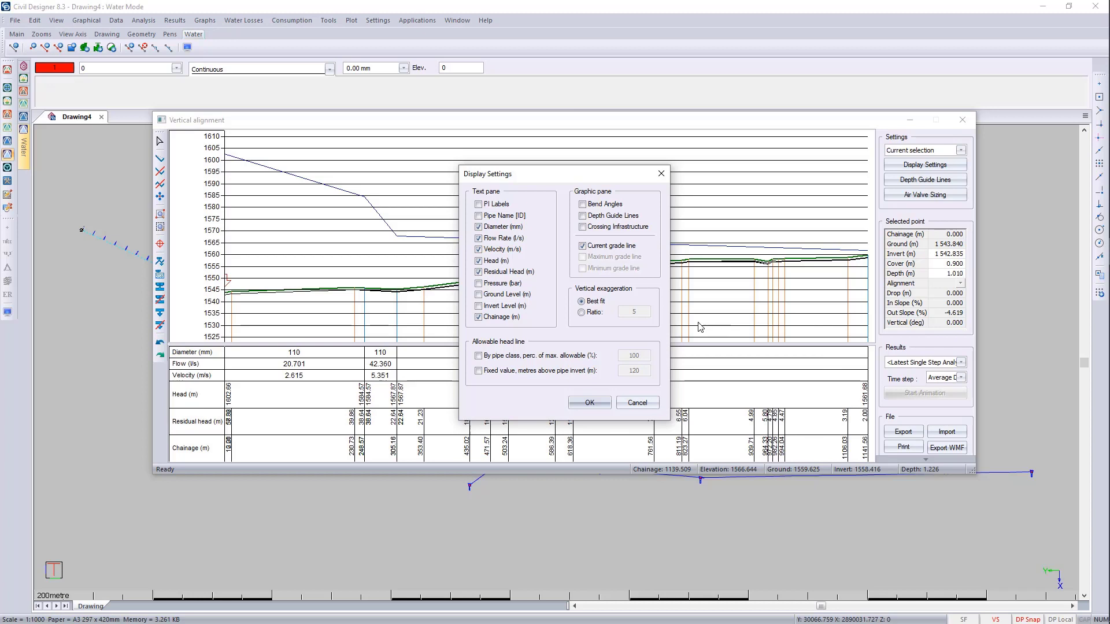
{"action": "left_click", "coordinate": [590, 404]}
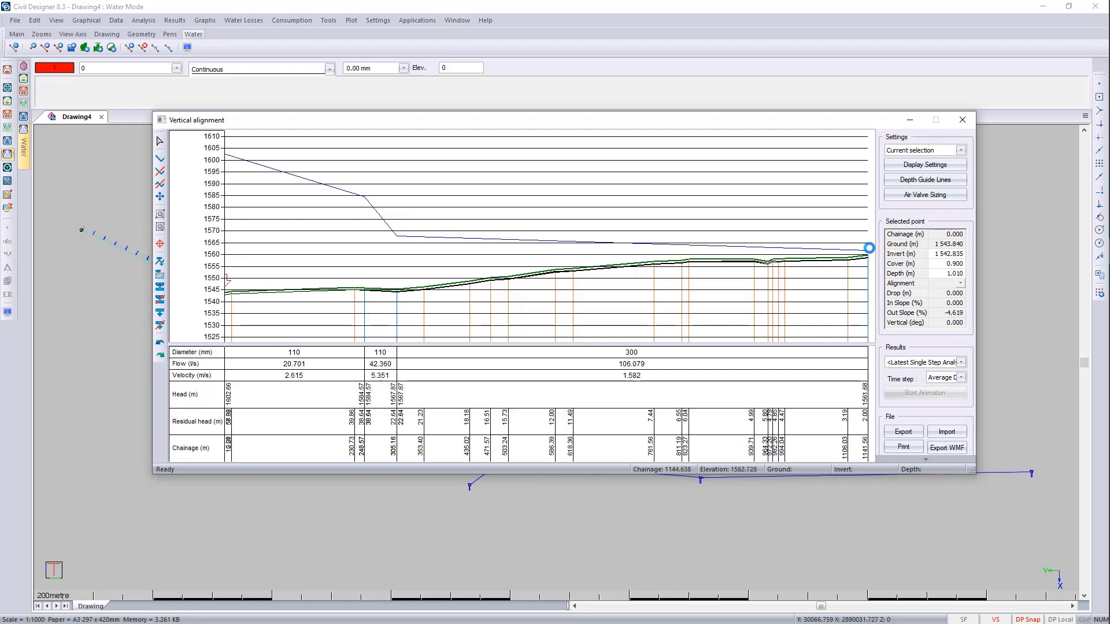
{"action": "left_click", "coordinate": [962, 120]}
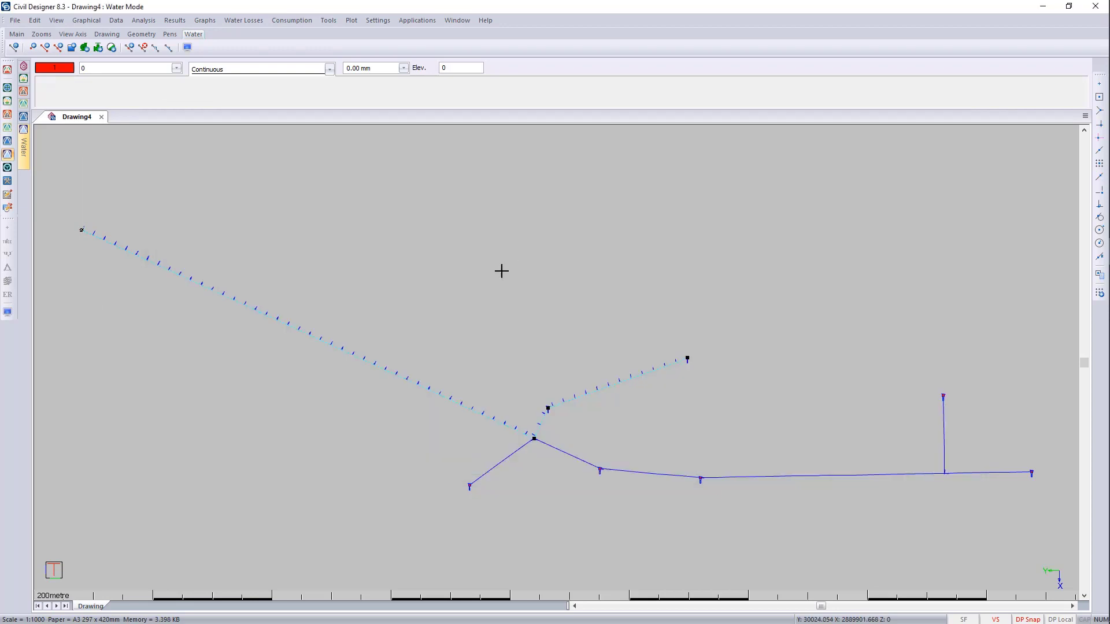
{"action": "key", "text": "Escape"}
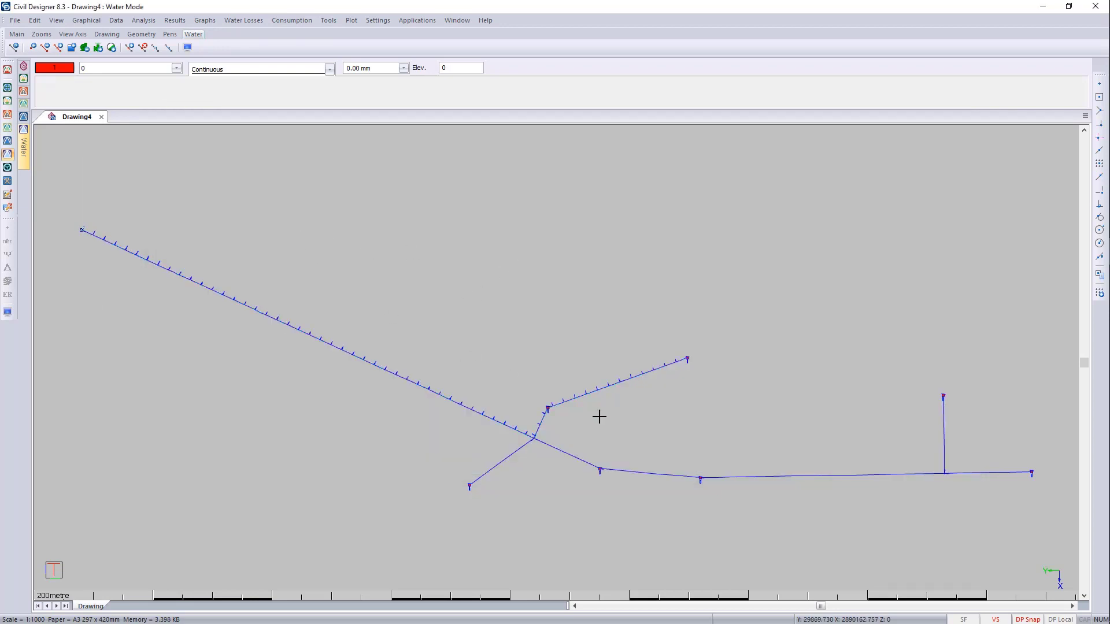
- Close Drawing4 without saving the drawing or its water data
{"action": "left_click", "coordinate": [101, 116]}
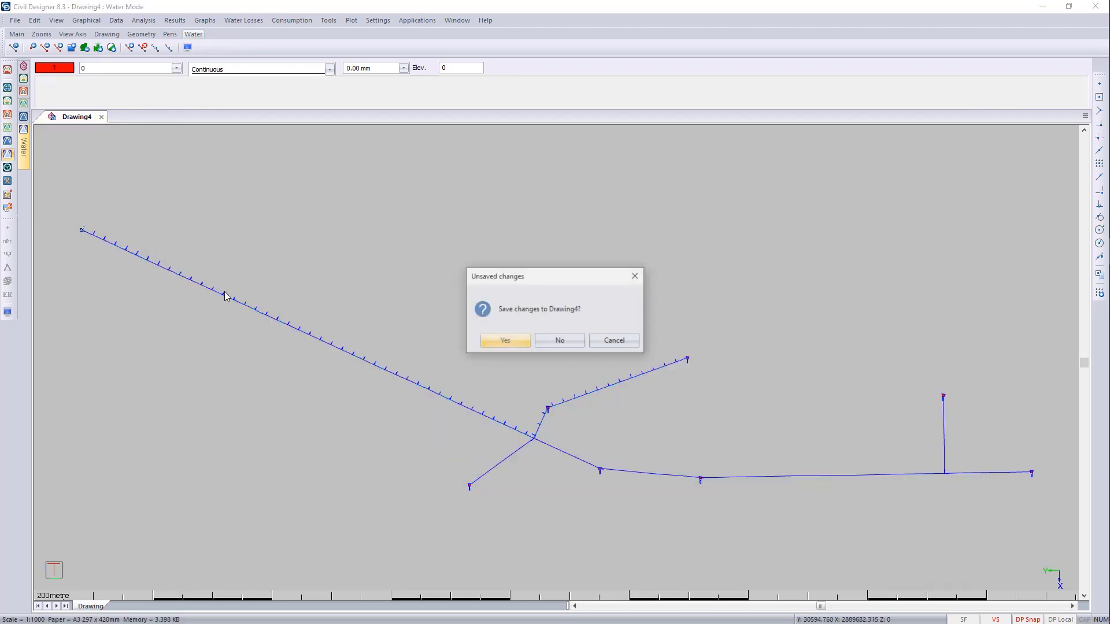
{"action": "left_click", "coordinate": [560, 340]}
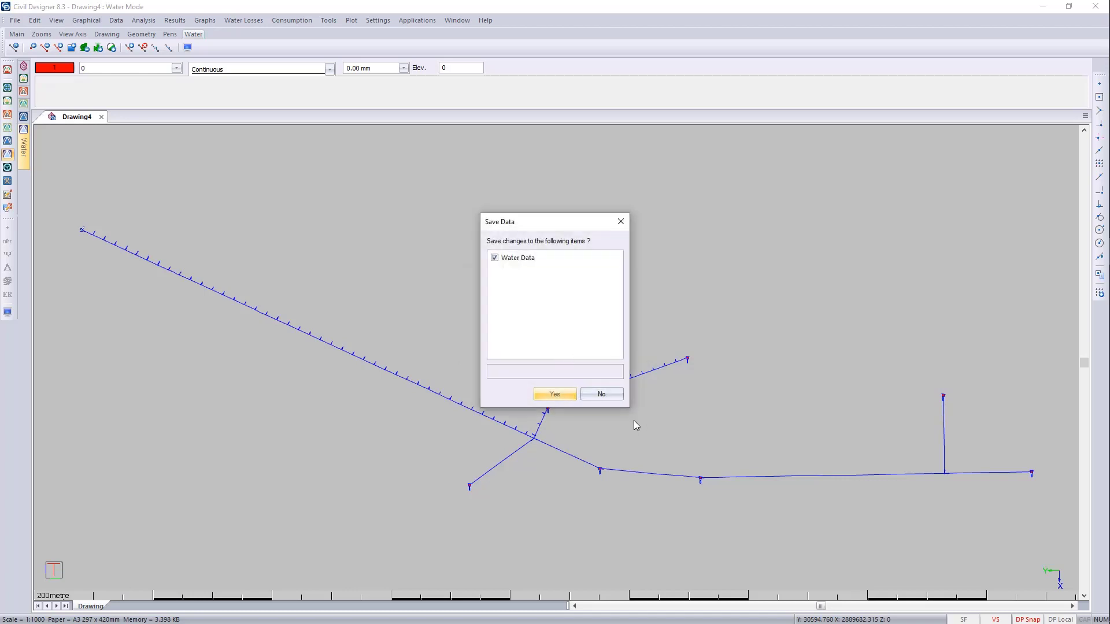
{"action": "left_click", "coordinate": [607, 396]}
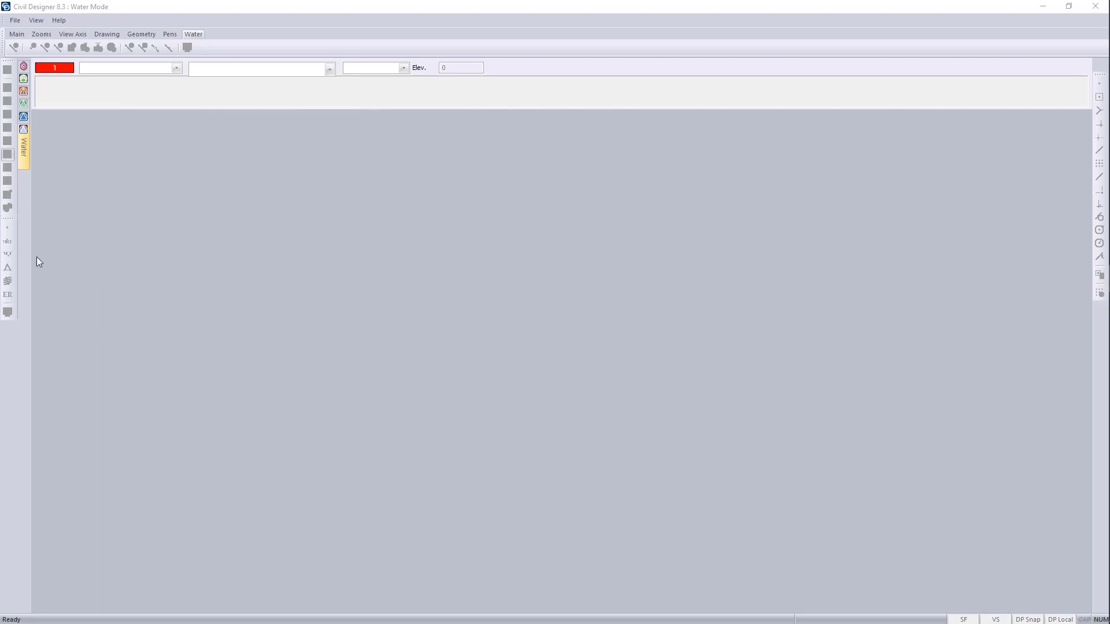
- Open the Urban Project drawing from the Water - Times of Day folder under Water Demos
{"action": "left_click", "coordinate": [15, 21]}
{"action": "left_click", "coordinate": [42, 58]}
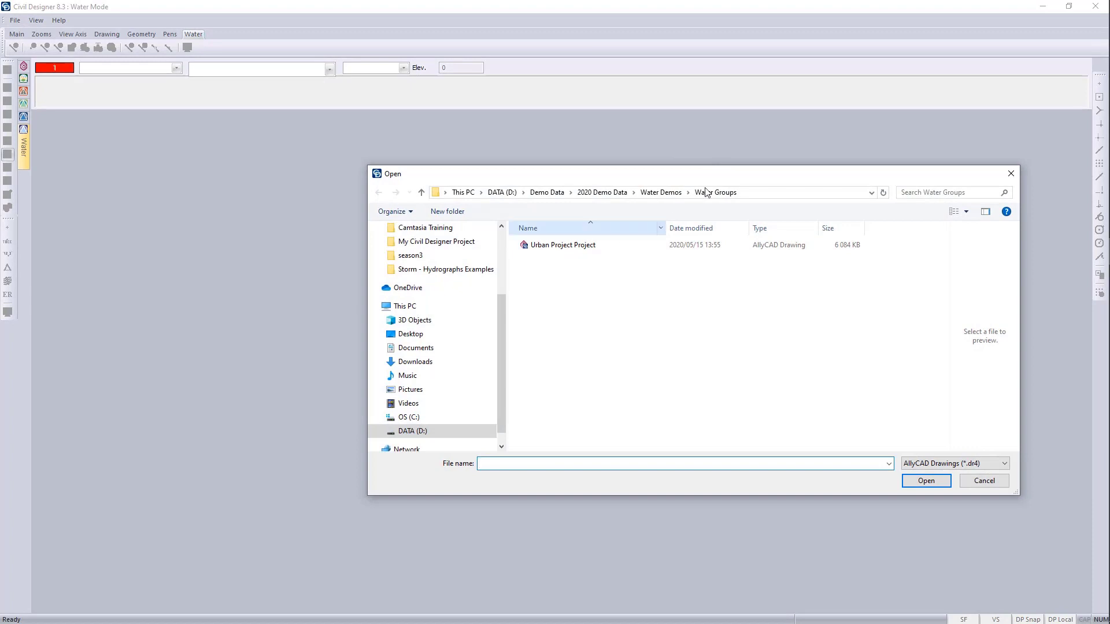
{"action": "left_click", "coordinate": [658, 194]}
{"action": "left_click", "coordinate": [570, 298]}
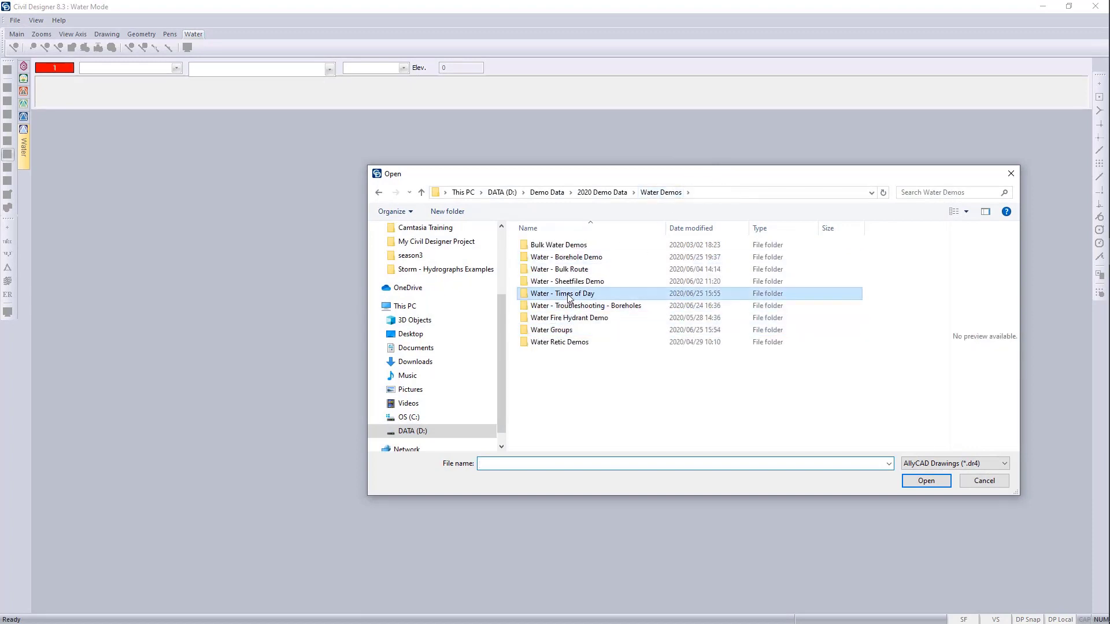
{"action": "double_click", "coordinate": [569, 296]}
{"action": "left_click", "coordinate": [567, 245]}
{"action": "left_click", "coordinate": [926, 481]}
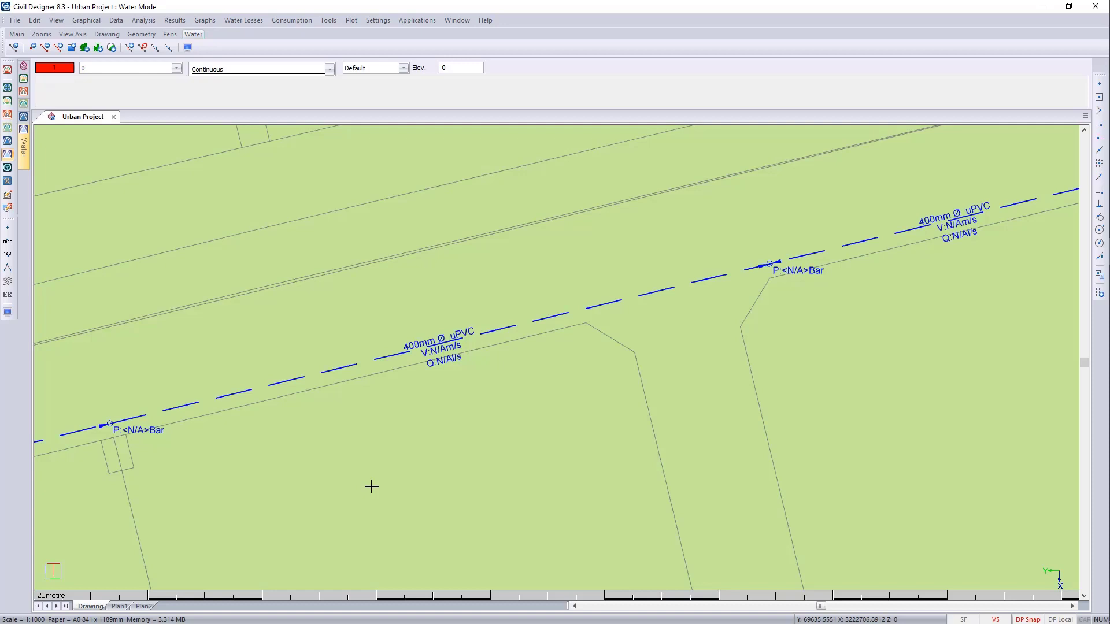
- Display the Average Demand results of the latest single step analysis on the pipes and nodes
{"action": "mouse_move", "coordinate": [25, 155]}
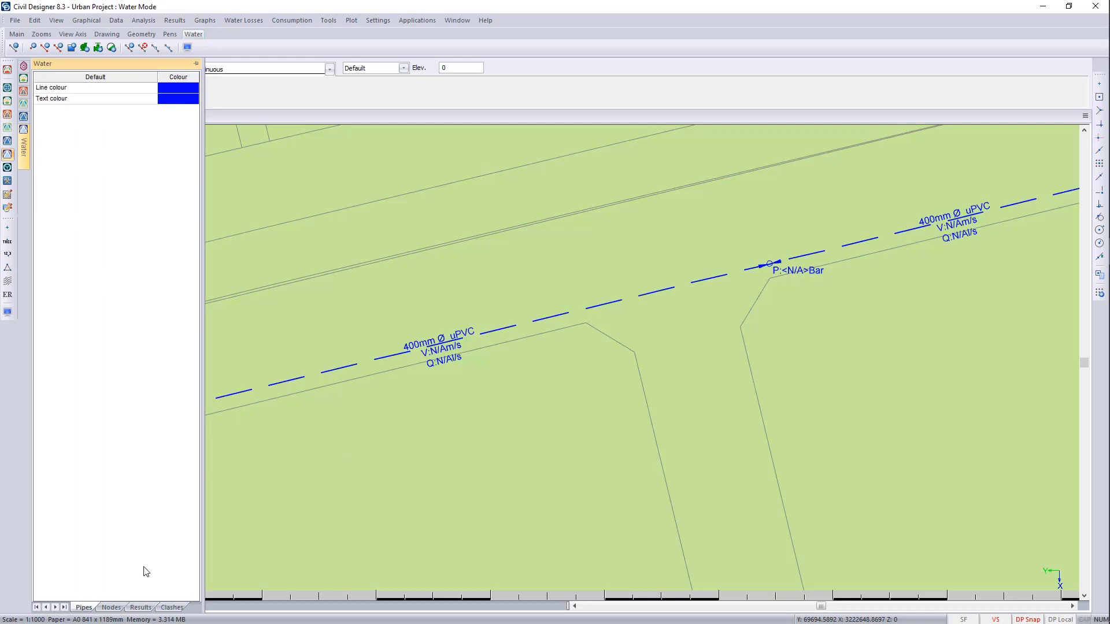
{"action": "left_click", "coordinate": [141, 608]}
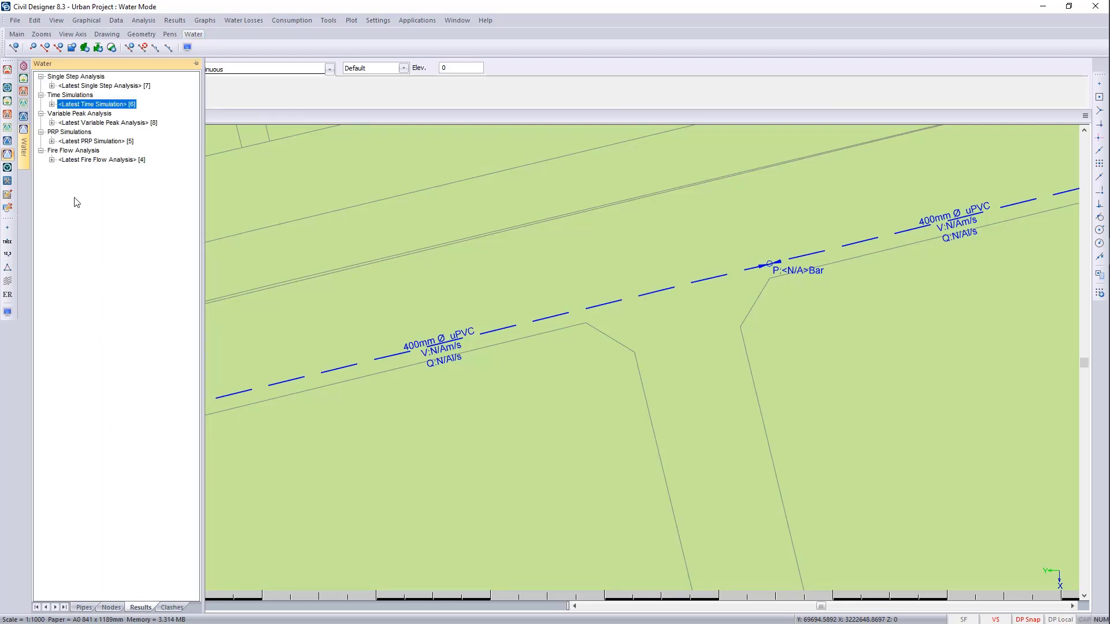
{"action": "left_click", "coordinate": [67, 86]}
{"action": "left_click", "coordinate": [52, 85]}
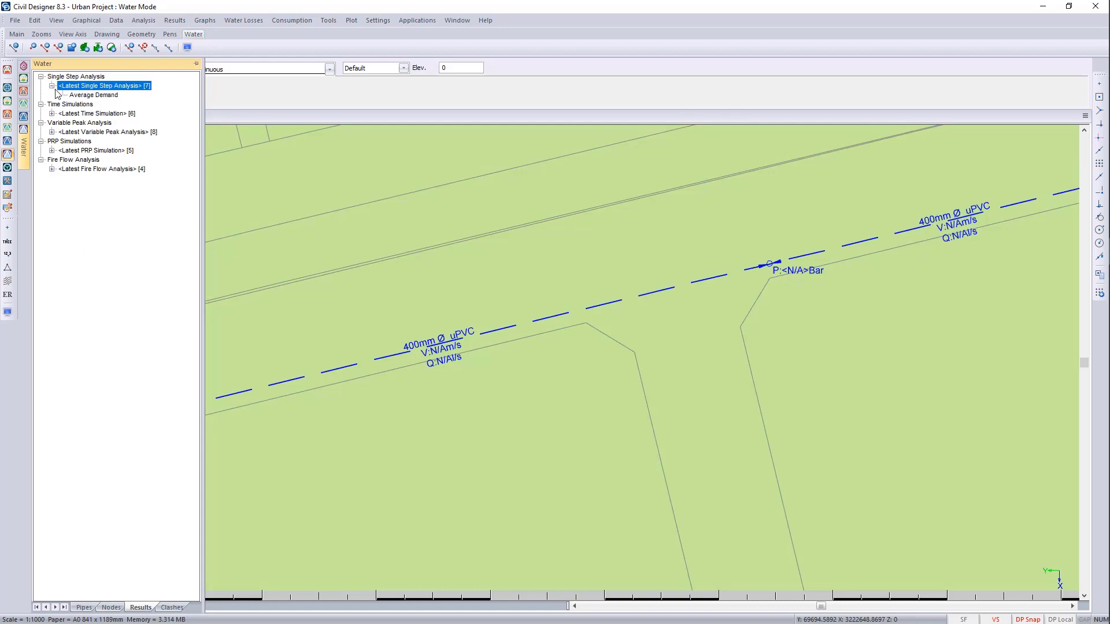
{"action": "right_click", "coordinate": [82, 105]}
{"action": "left_click", "coordinate": [94, 95]}
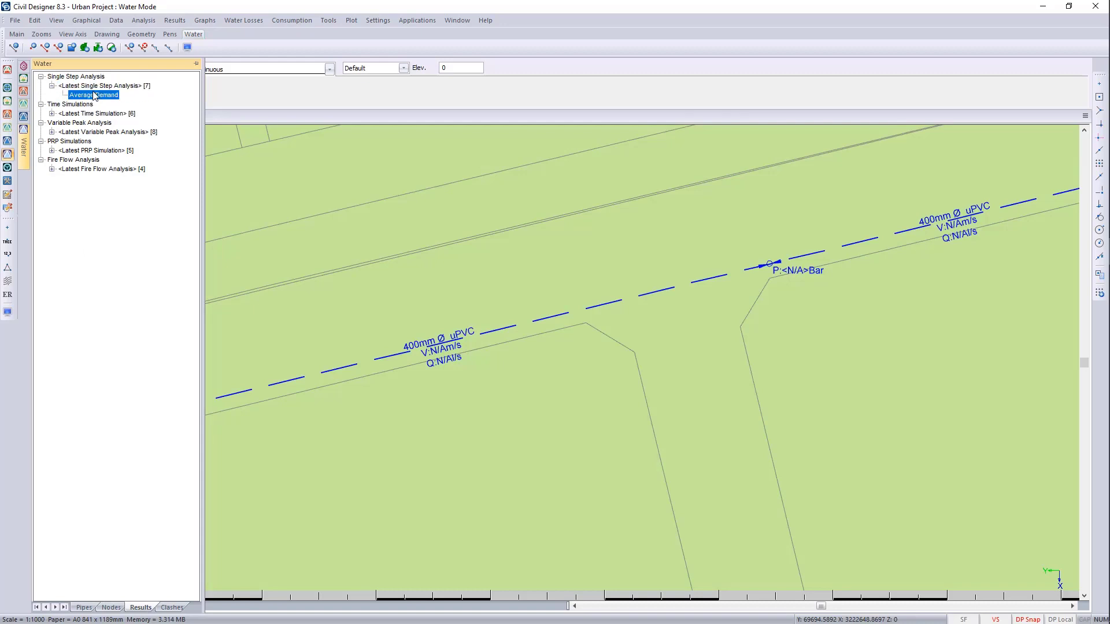
{"action": "middle_click_drag", "start_coordinate": [397, 263], "coordinate": [584, 226]}
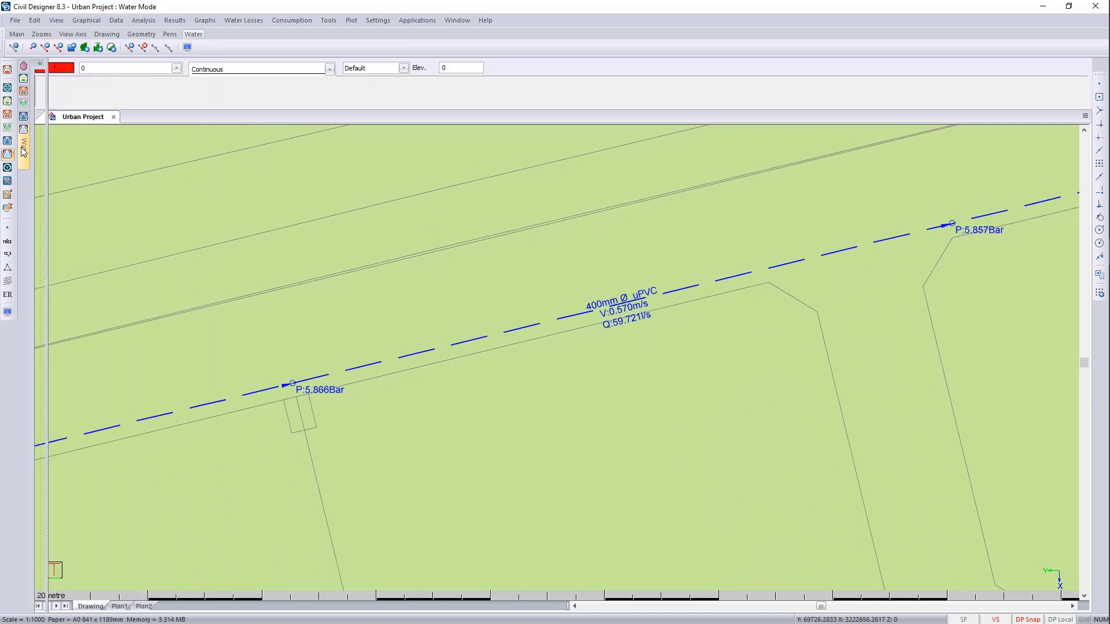
- Step through the latest time simulation's results from 04:15 to 14:30 to compare the pipe flow and node pressures
{"action": "mouse_move", "coordinate": [25, 151]}
{"action": "left_click", "coordinate": [52, 114]}
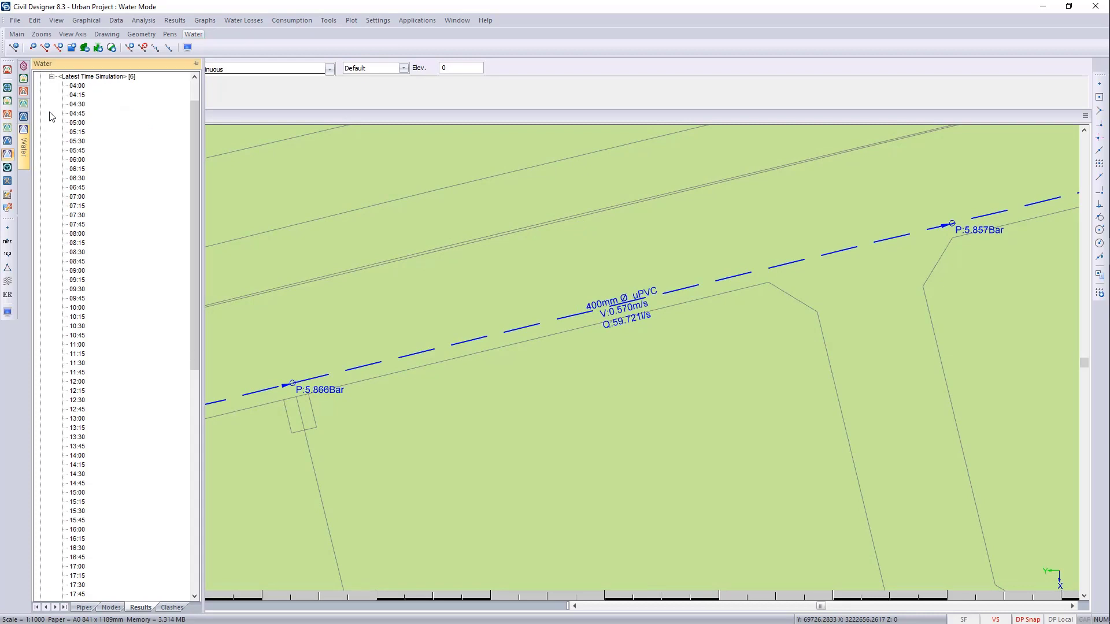
{"action": "left_click", "coordinate": [76, 96]}
{"action": "left_click", "coordinate": [77, 132]}
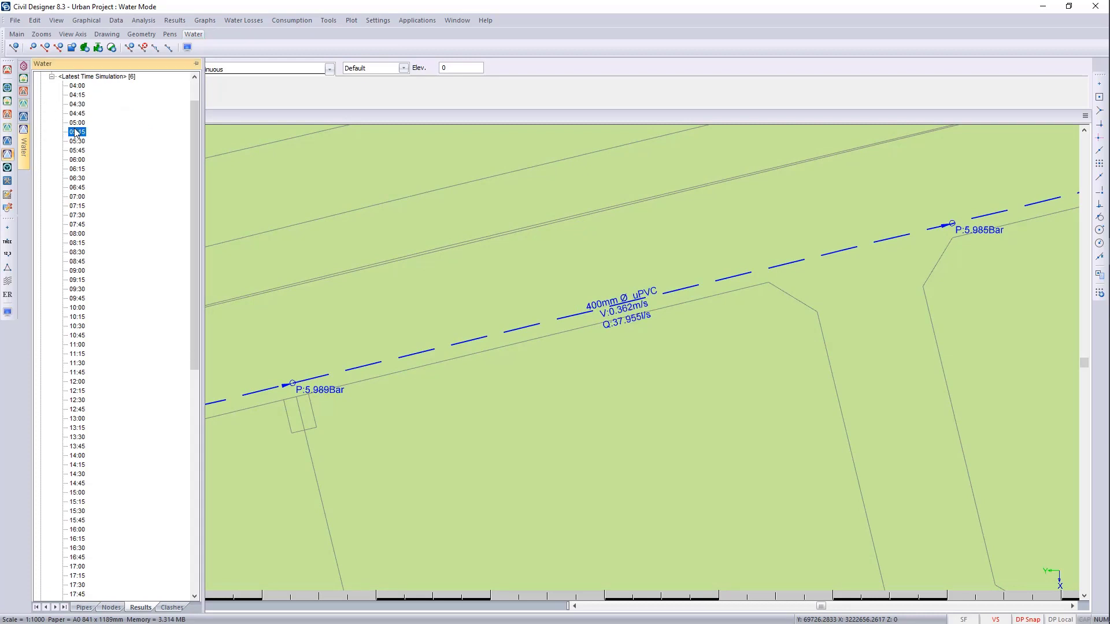
{"action": "left_click", "coordinate": [78, 205]}
{"action": "left_click", "coordinate": [78, 261]}
{"action": "left_click", "coordinate": [77, 298]}
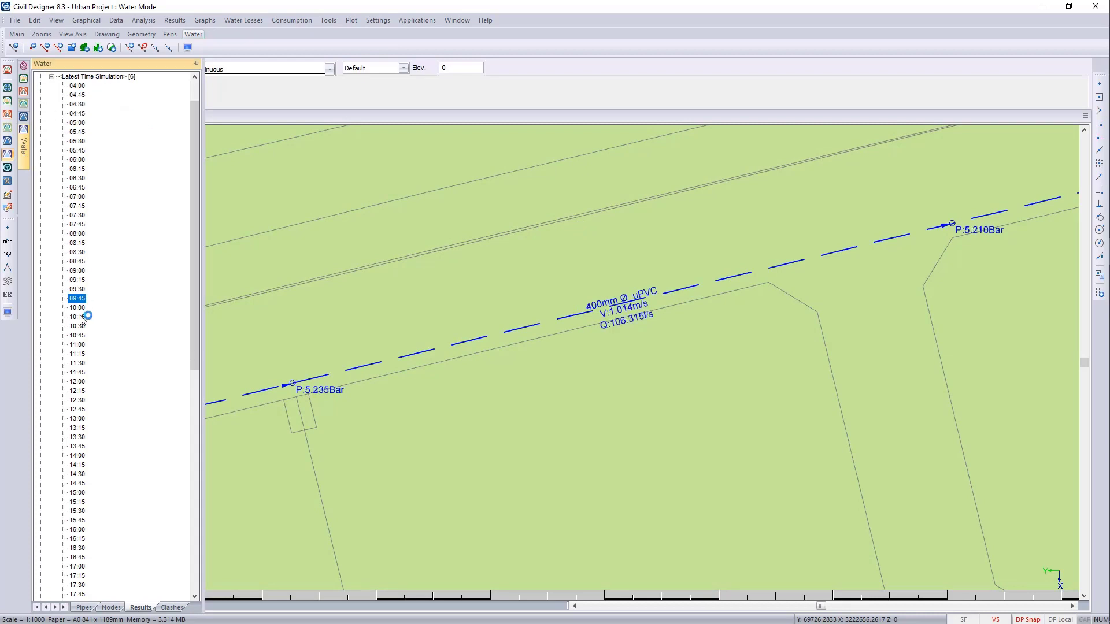
{"action": "left_click", "coordinate": [81, 363]}
{"action": "left_click", "coordinate": [84, 418]}
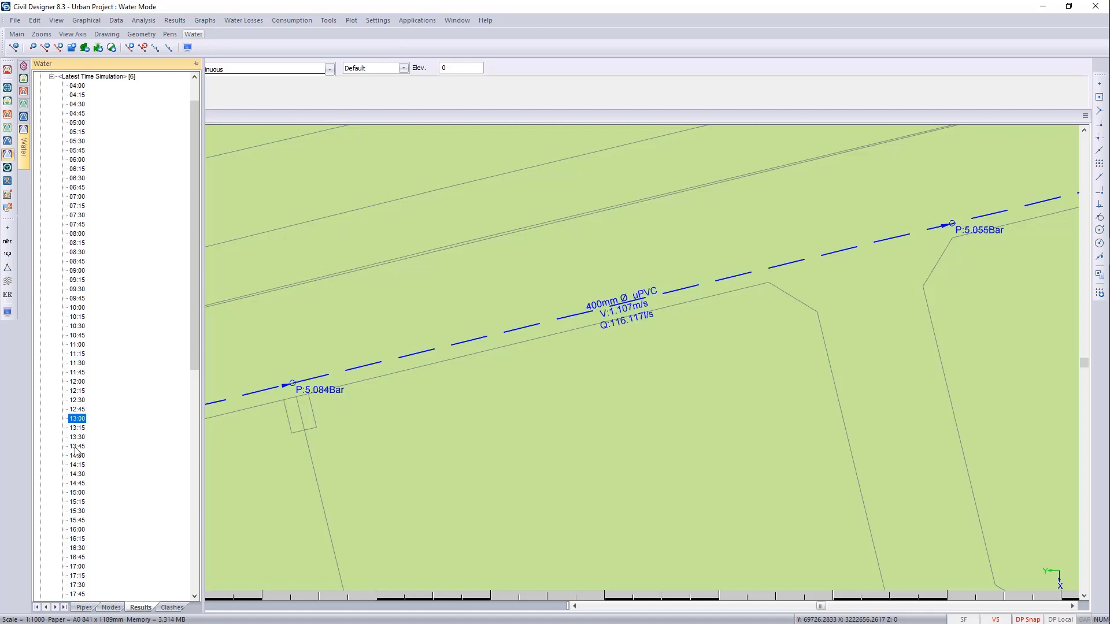
{"action": "left_click", "coordinate": [74, 475]}
- Review the flow, velocity, head loss and gradient graphs of the 400mm uPVC pipe and close the graph window
{"action": "left_click", "coordinate": [456, 318]}
{"action": "right_click", "coordinate": [458, 317]}
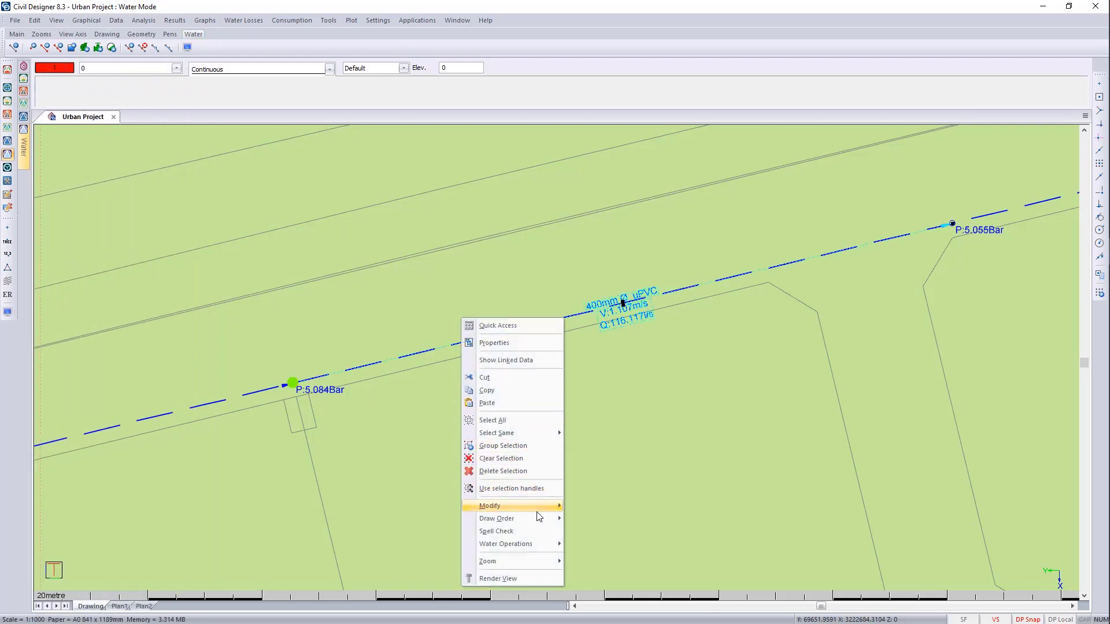
{"action": "mouse_move", "coordinate": [537, 544]}
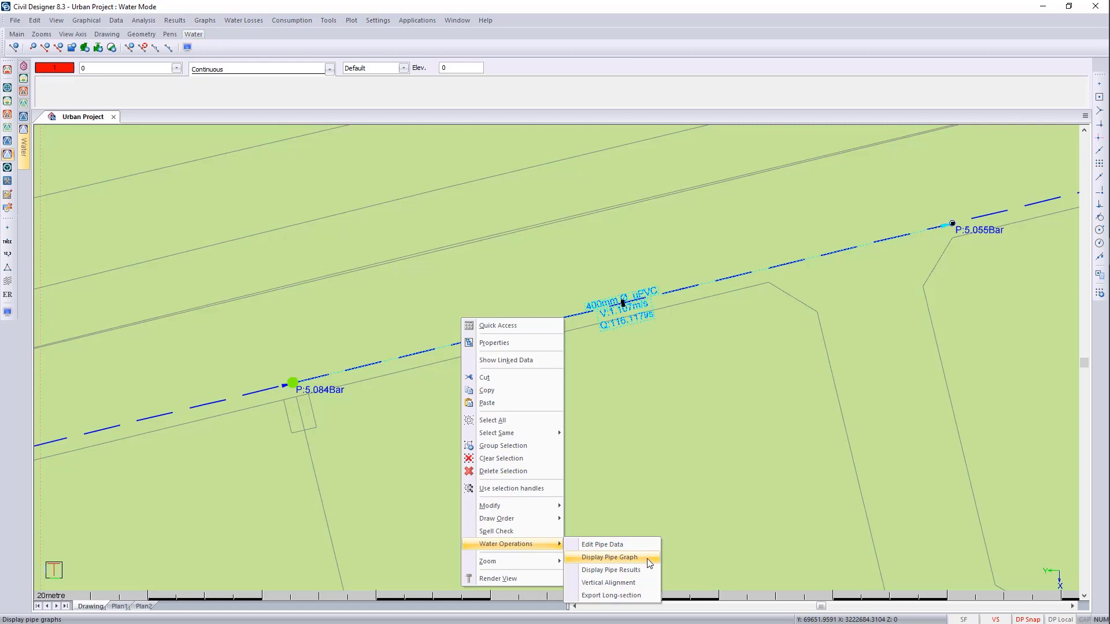
{"action": "left_click", "coordinate": [610, 557]}
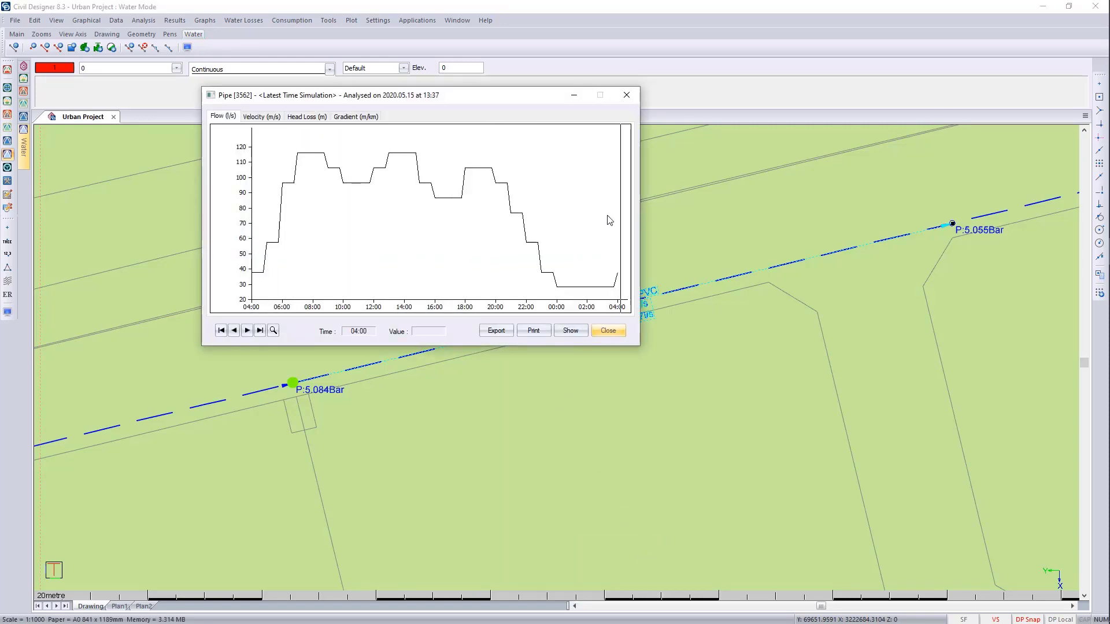
{"action": "left_click", "coordinate": [261, 117]}
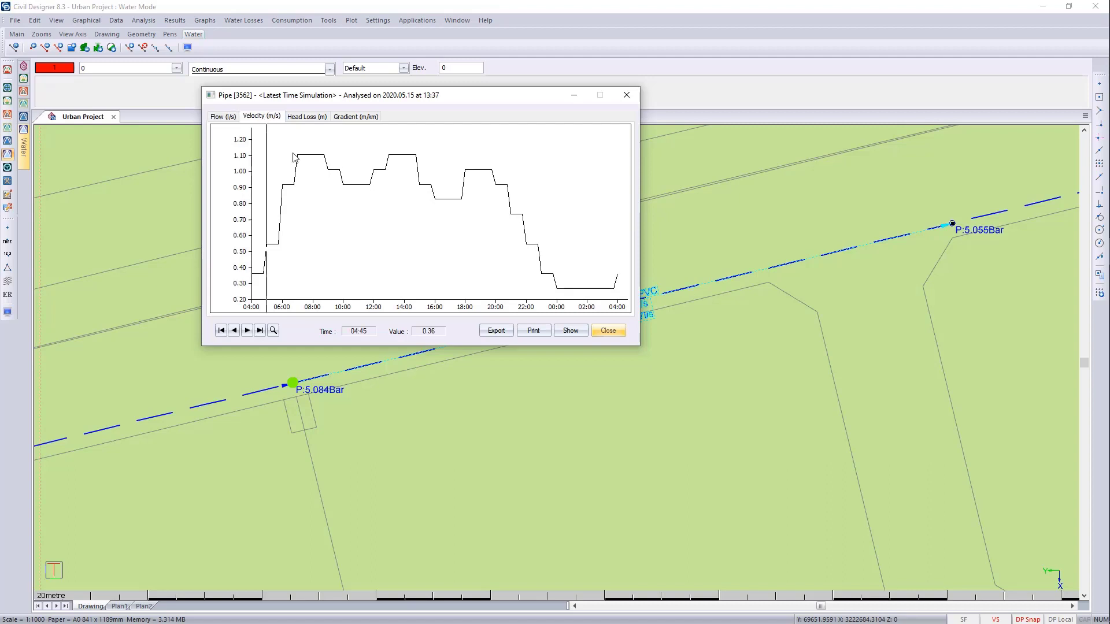
{"action": "left_click", "coordinate": [307, 116]}
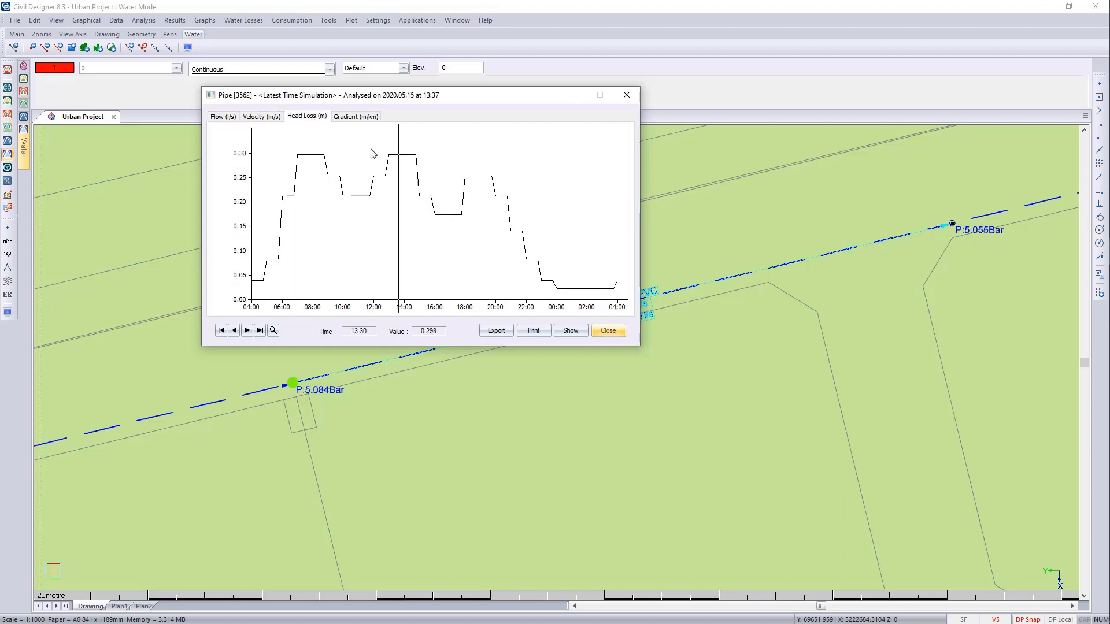
{"action": "left_click", "coordinate": [355, 116]}
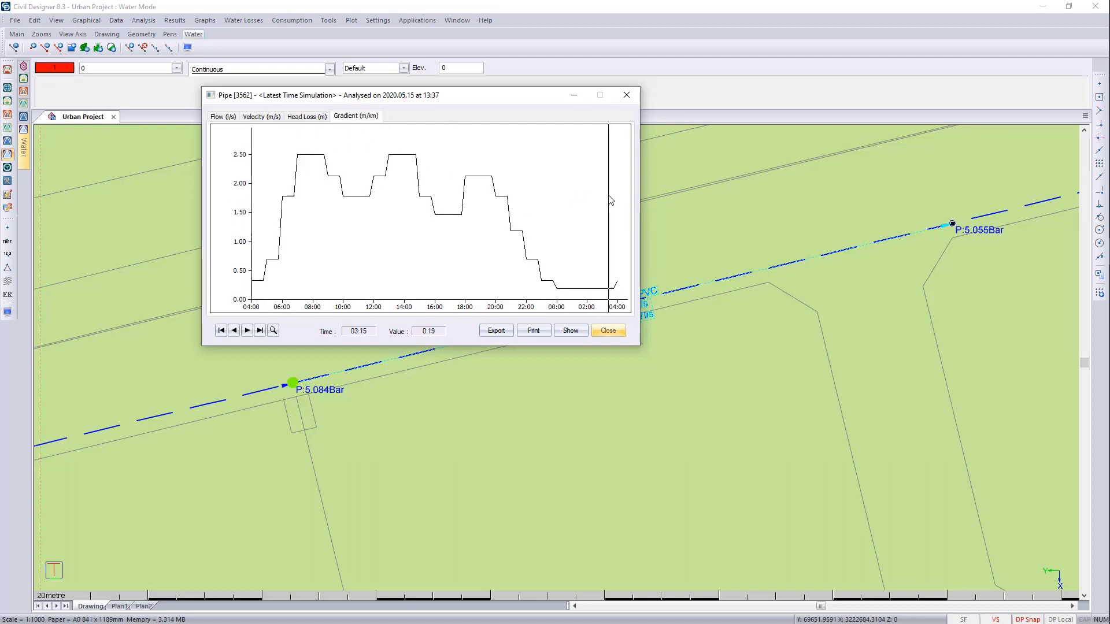
{"action": "left_click", "coordinate": [626, 95]}
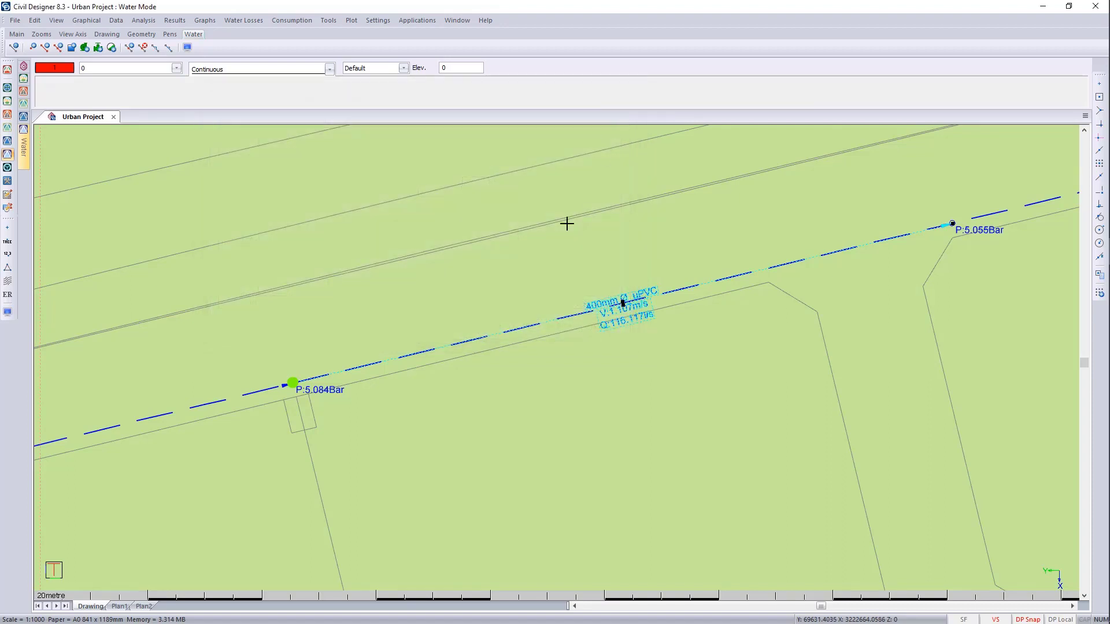
- Add the {MAX_PRESSURE_BAR} variable on a new line of the nodes' annotation text in the water display settings
{"action": "scroll", "coordinate": [459, 351], "scroll_direction": "up", "scroll_amount": 3}
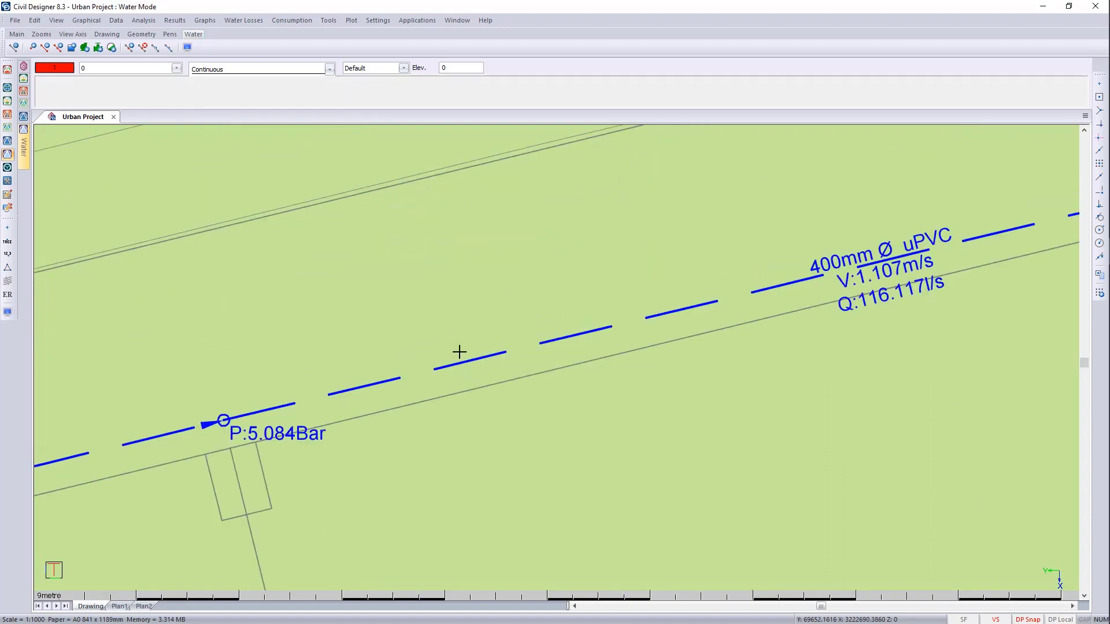
{"action": "middle_click_drag", "start_coordinate": [553, 348], "coordinate": [574, 315]}
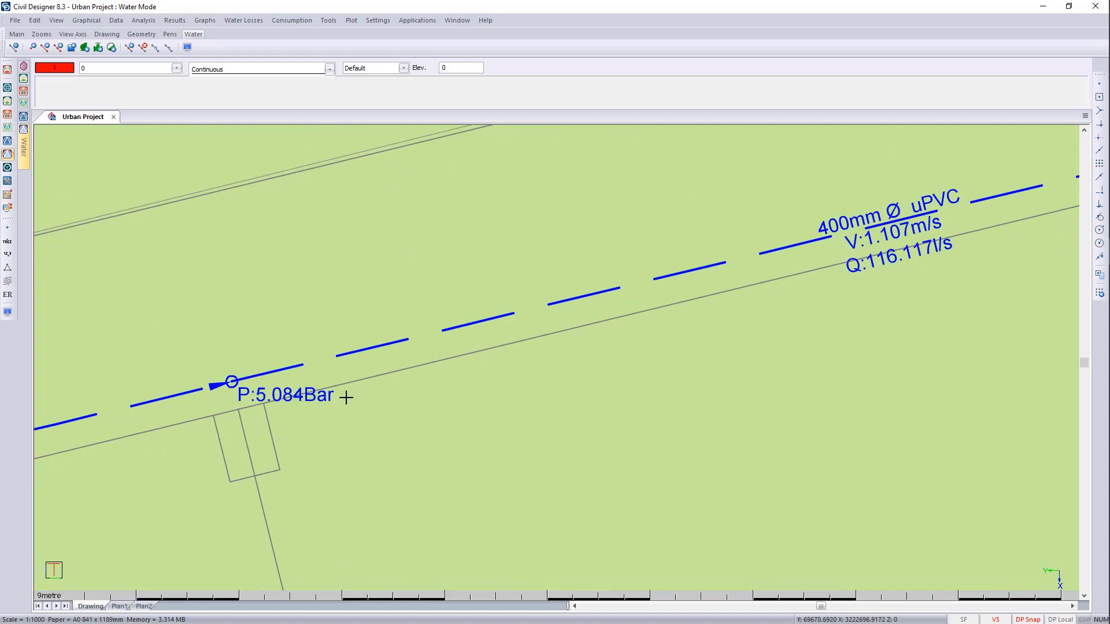
{"action": "left_click", "coordinate": [7, 317]}
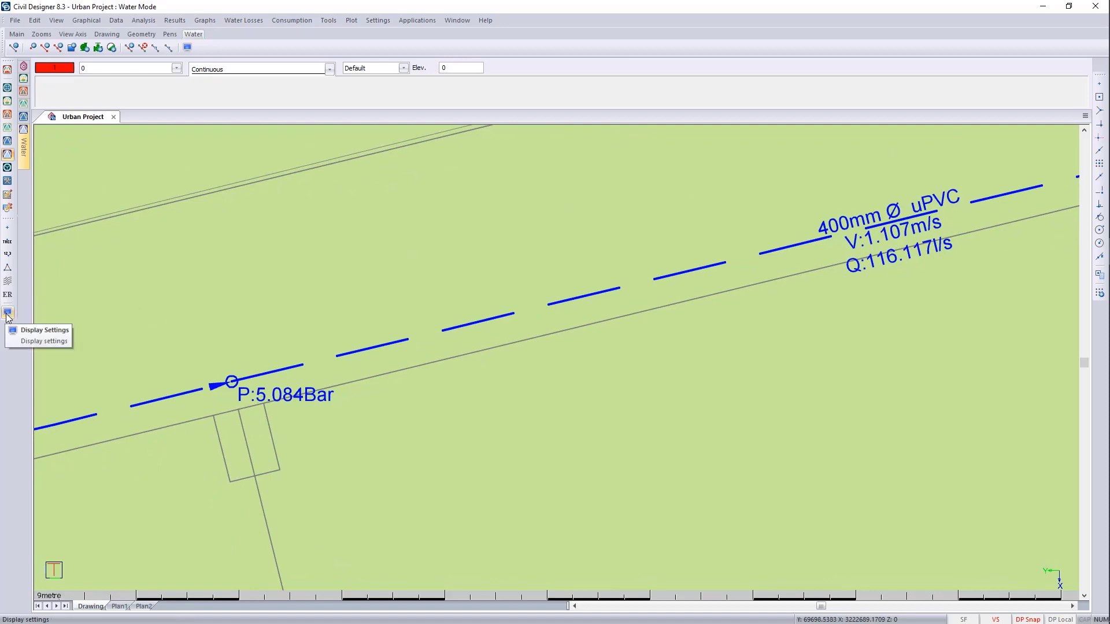
{"action": "left_click", "coordinate": [26, 325]}
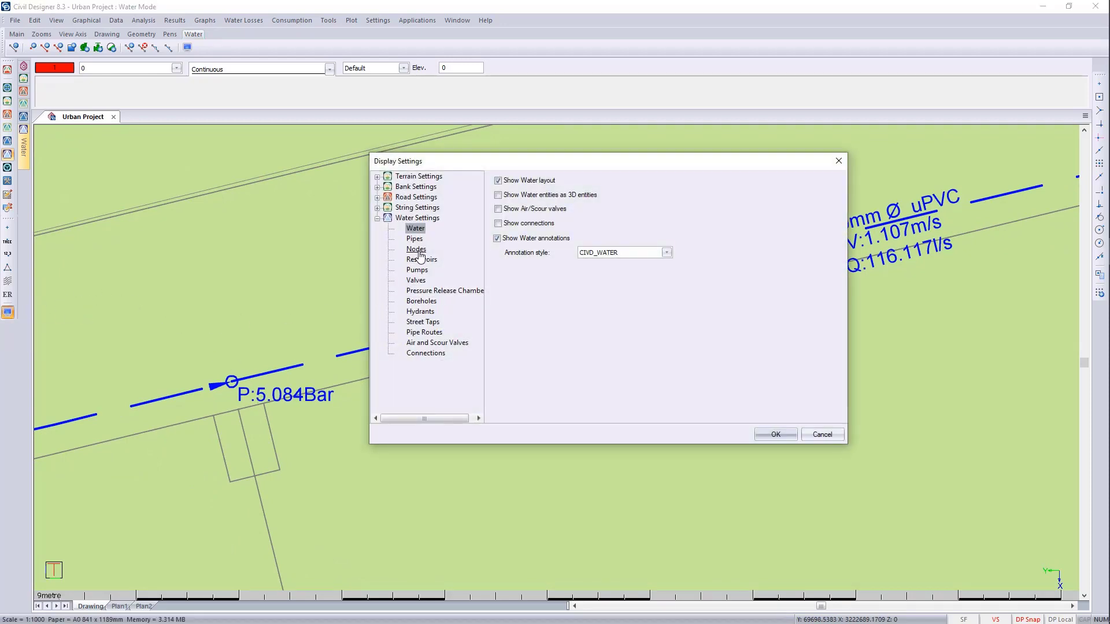
{"action": "left_click", "coordinate": [416, 249]}
{"action": "left_click", "coordinate": [795, 324]}
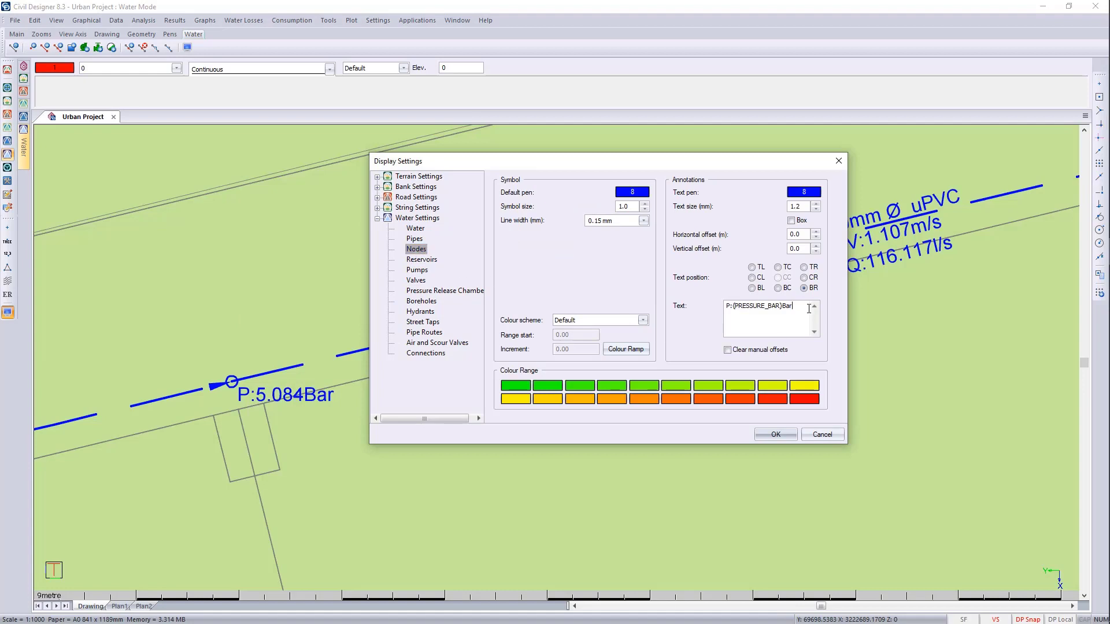
{"action": "right_click", "coordinate": [809, 308]}
{"action": "left_click", "coordinate": [797, 306]}
{"action": "right_click", "coordinate": [742, 314]}
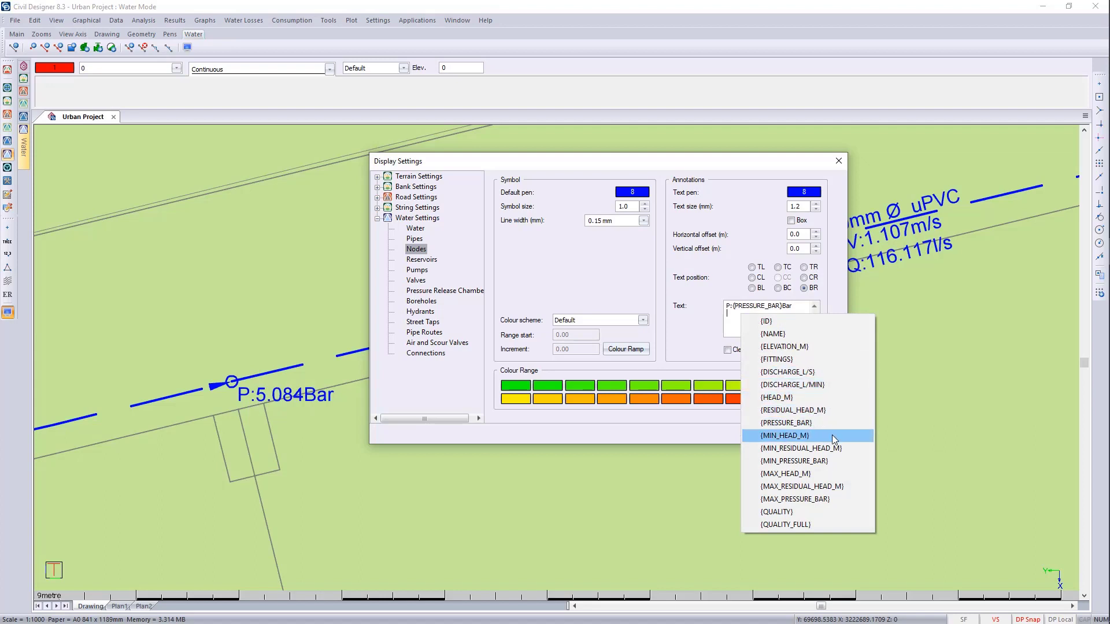
{"action": "left_click", "coordinate": [824, 501]}
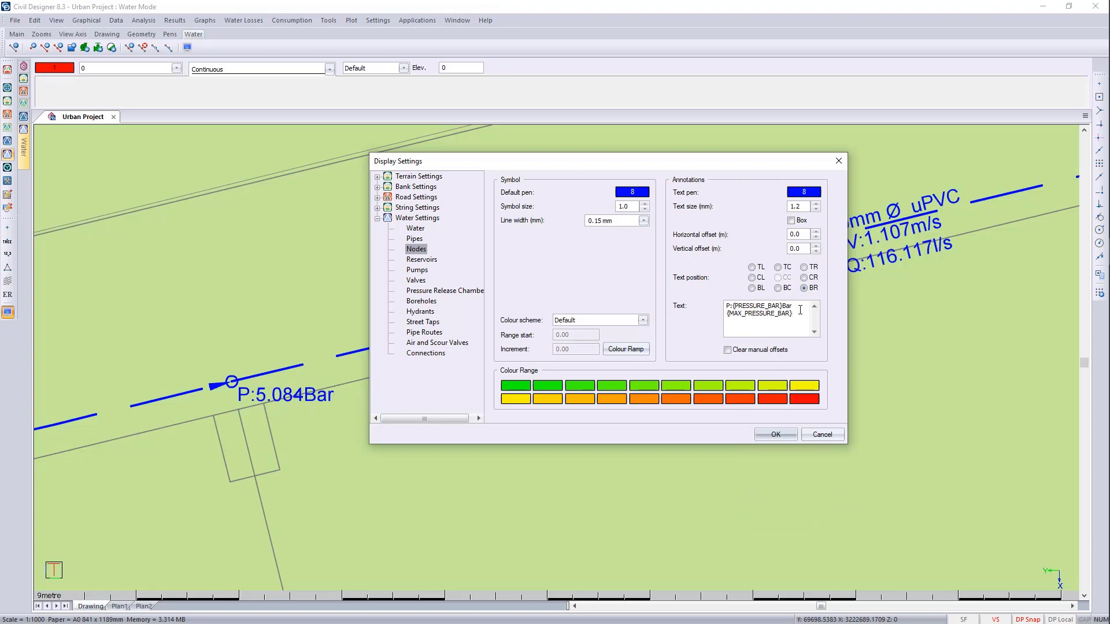
- Add {MIN_PRESSURE_BAR} below it, label the two new lines "P max" and "P min" with the unit Bar, and apply the display settings
{"action": "right_click", "coordinate": [757, 326]}
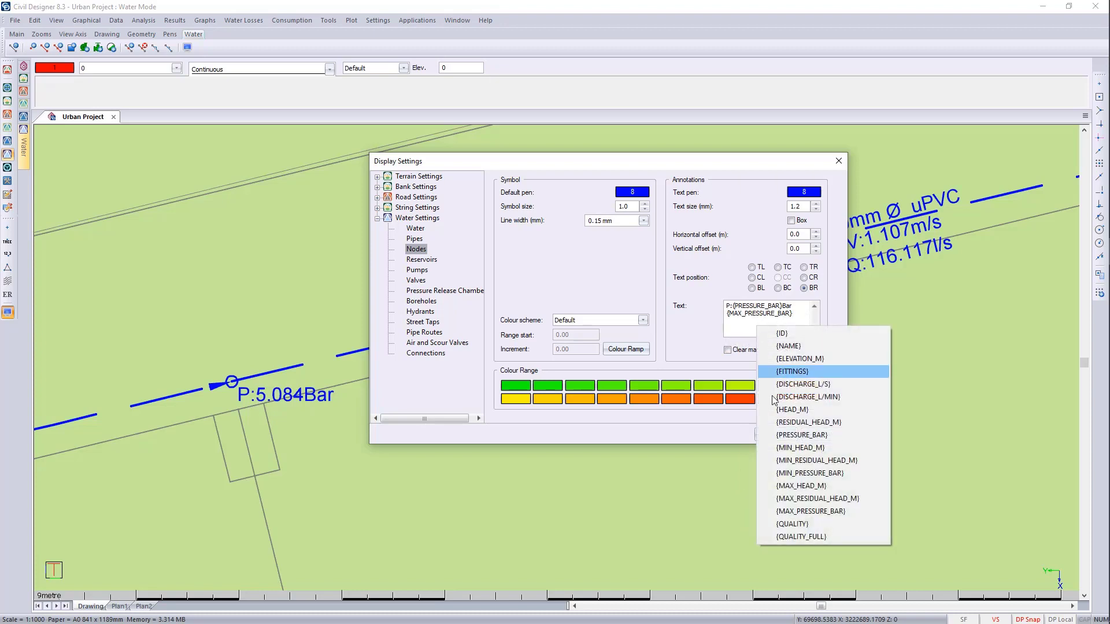
{"action": "left_click", "coordinate": [795, 474]}
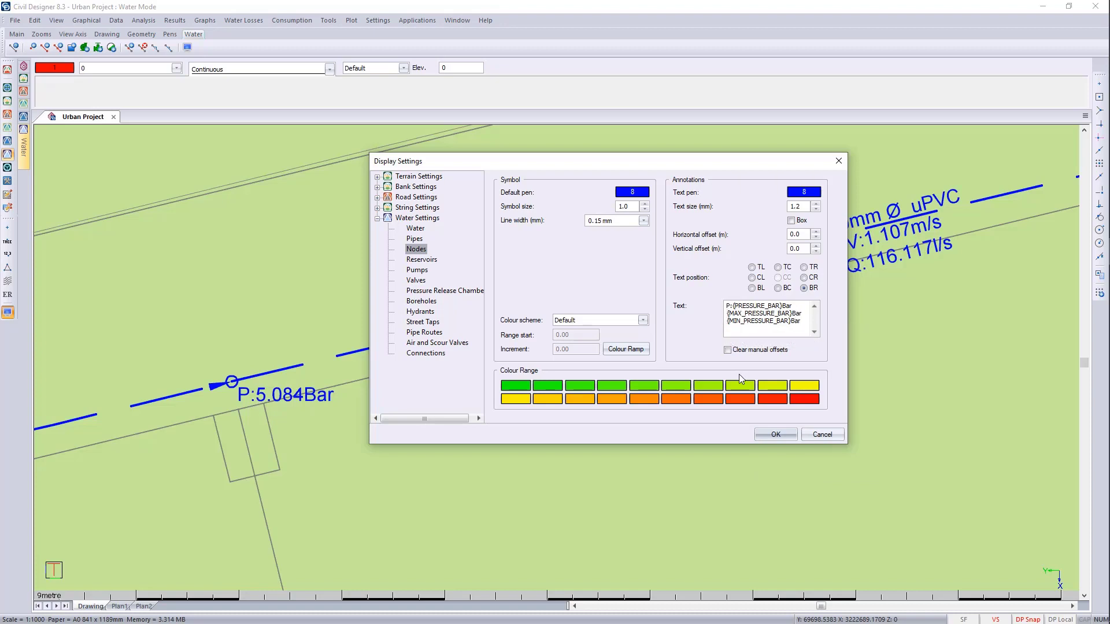
{"action": "type", "text": "P ma"}
{"action": "type", "text": "x"}
{"action": "type", "text": "P min"}
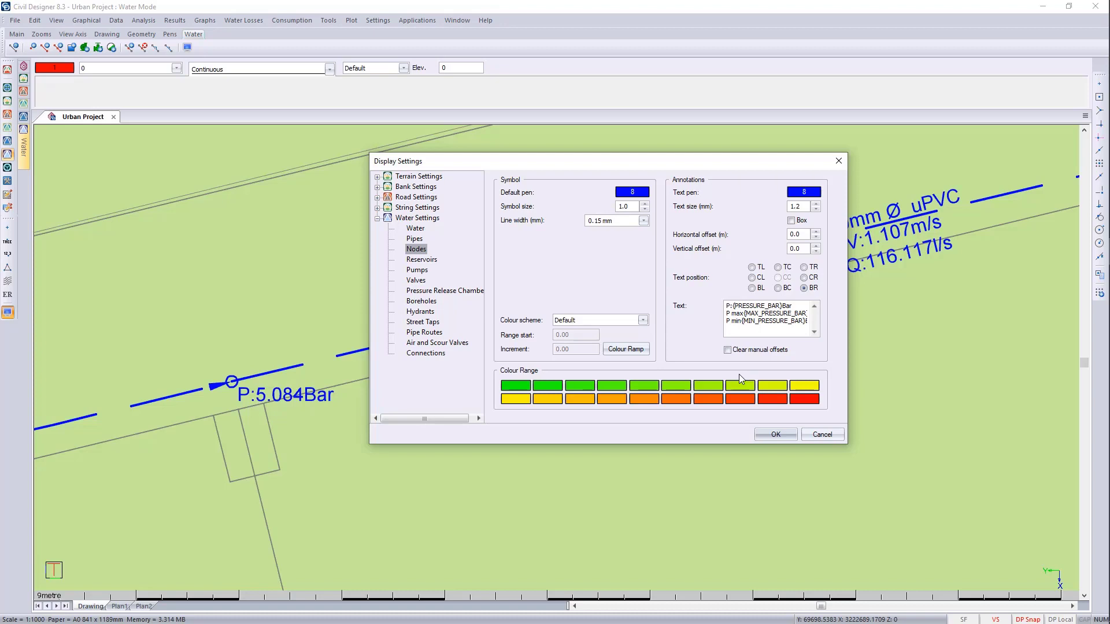
{"action": "left_click", "coordinate": [788, 435]}
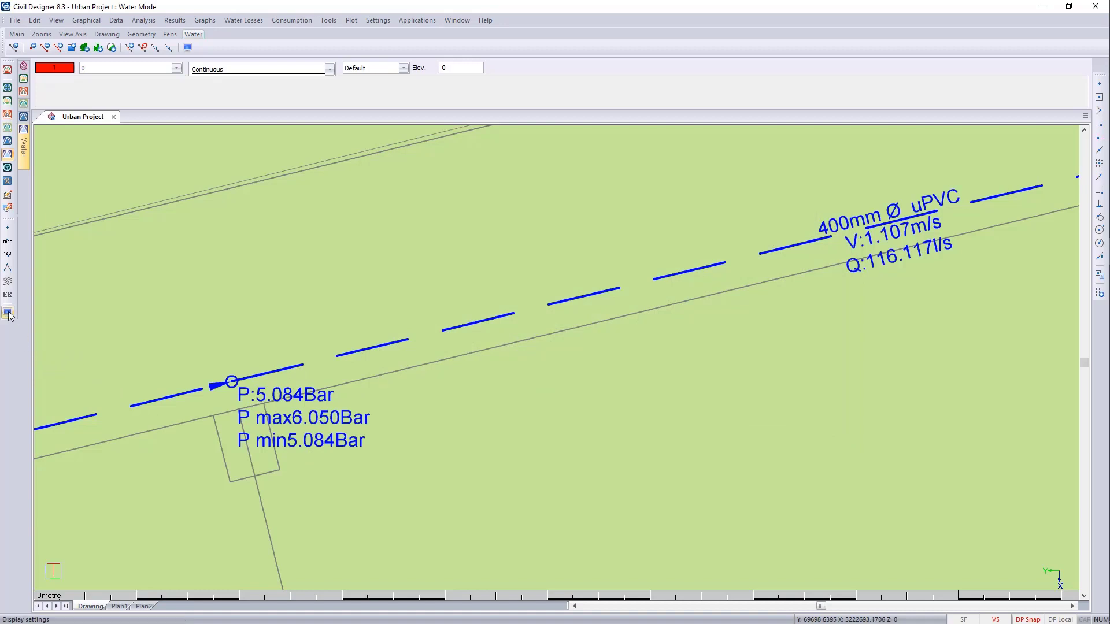
- Step through the latest time simulation from 05:00 to 00:00 to compare node pressures with their maximum and minimum
{"action": "mouse_move", "coordinate": [28, 157]}
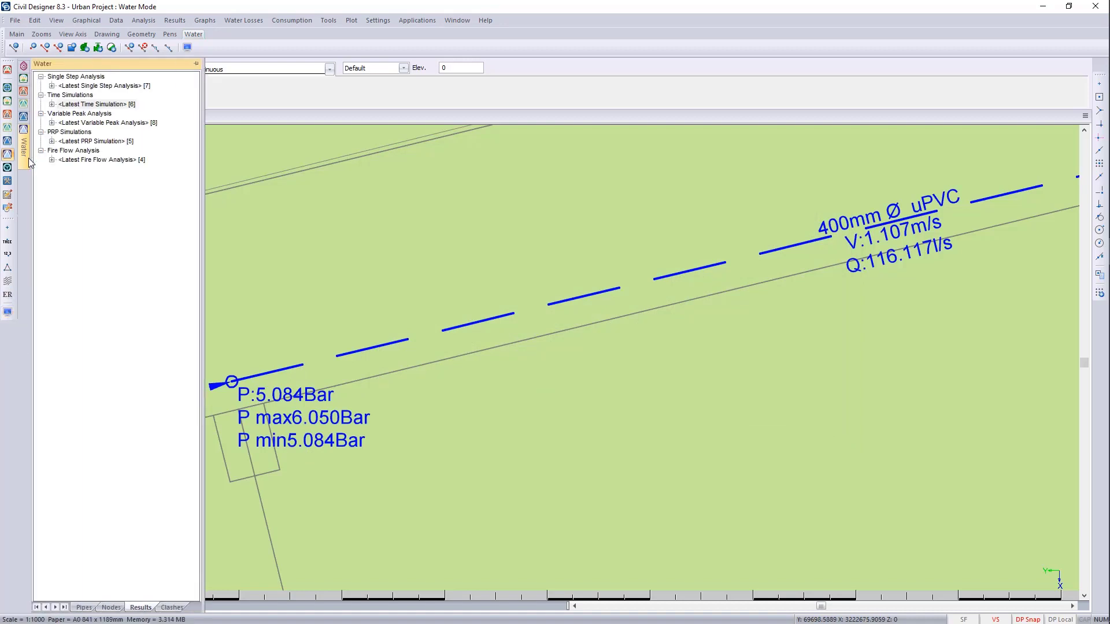
{"action": "left_click", "coordinate": [51, 104]}
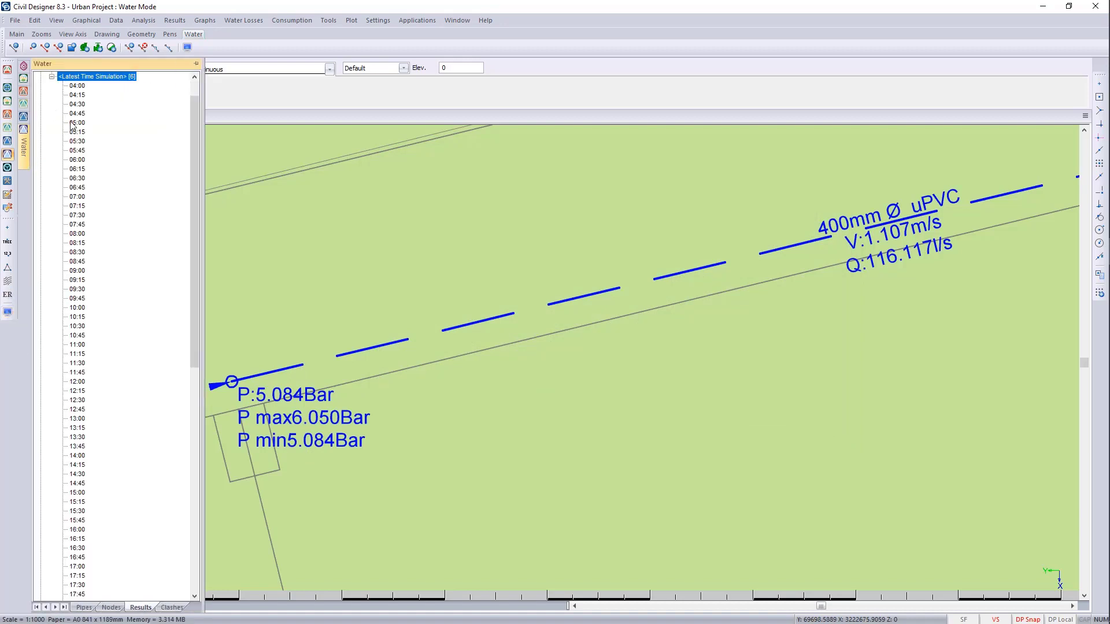
{"action": "left_click", "coordinate": [76, 123]}
{"action": "left_click", "coordinate": [75, 196]}
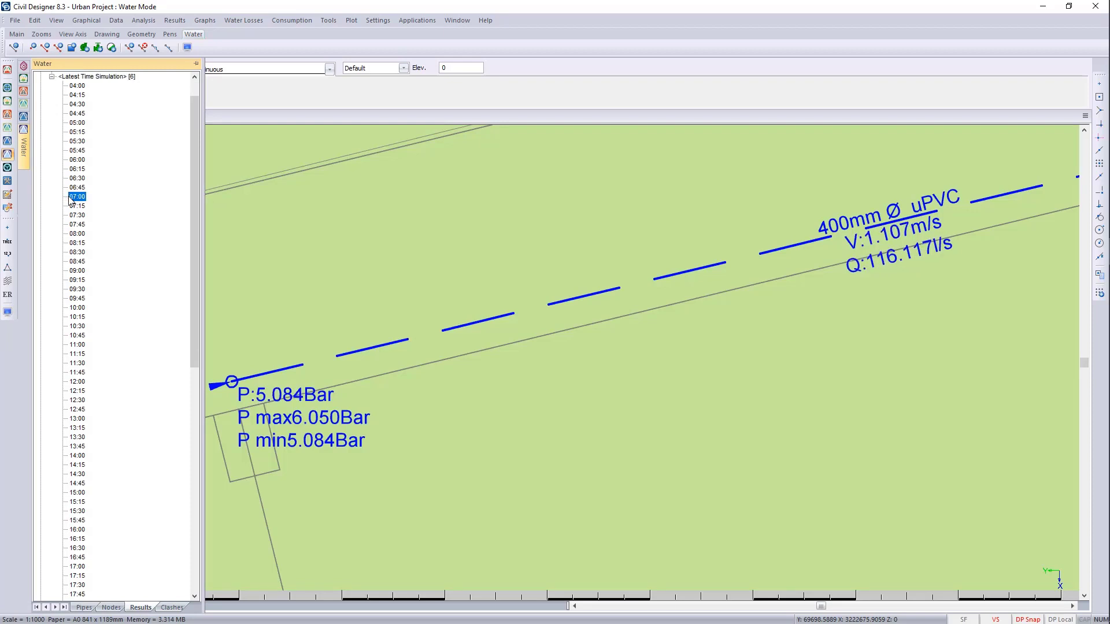
{"action": "left_click", "coordinate": [72, 252]}
{"action": "left_click", "coordinate": [74, 336]}
{"action": "left_click", "coordinate": [74, 409]}
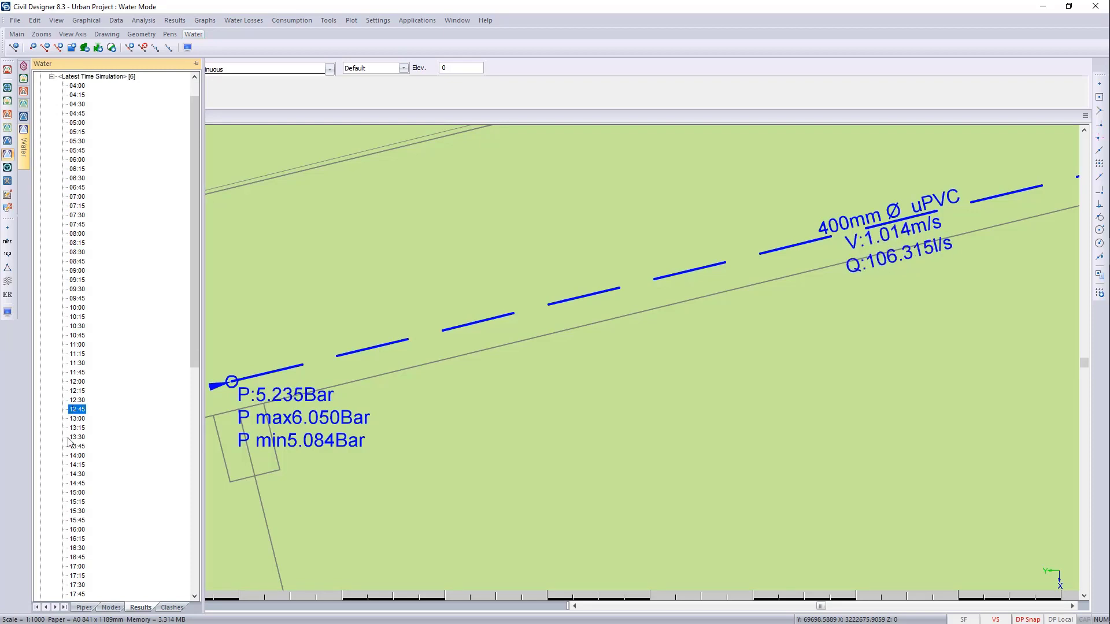
{"action": "left_click", "coordinate": [72, 475]}
{"action": "left_click", "coordinate": [73, 511]}
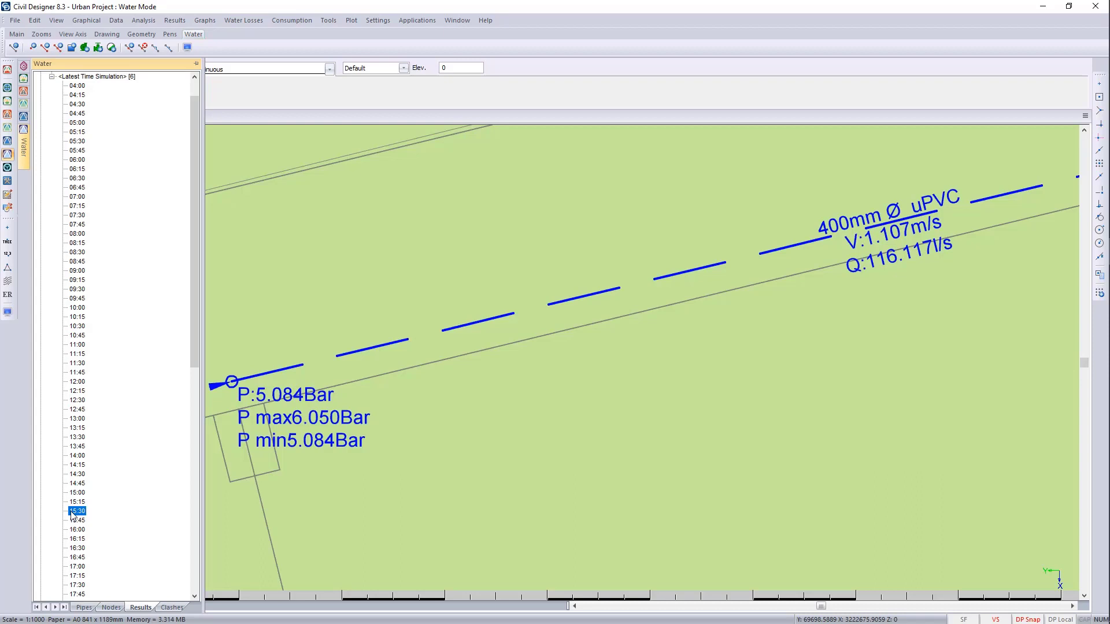
{"action": "left_click", "coordinate": [72, 558]}
{"action": "scroll", "coordinate": [72, 557], "scroll_direction": "down", "scroll_amount": 10}
{"action": "left_click", "coordinate": [79, 493]}
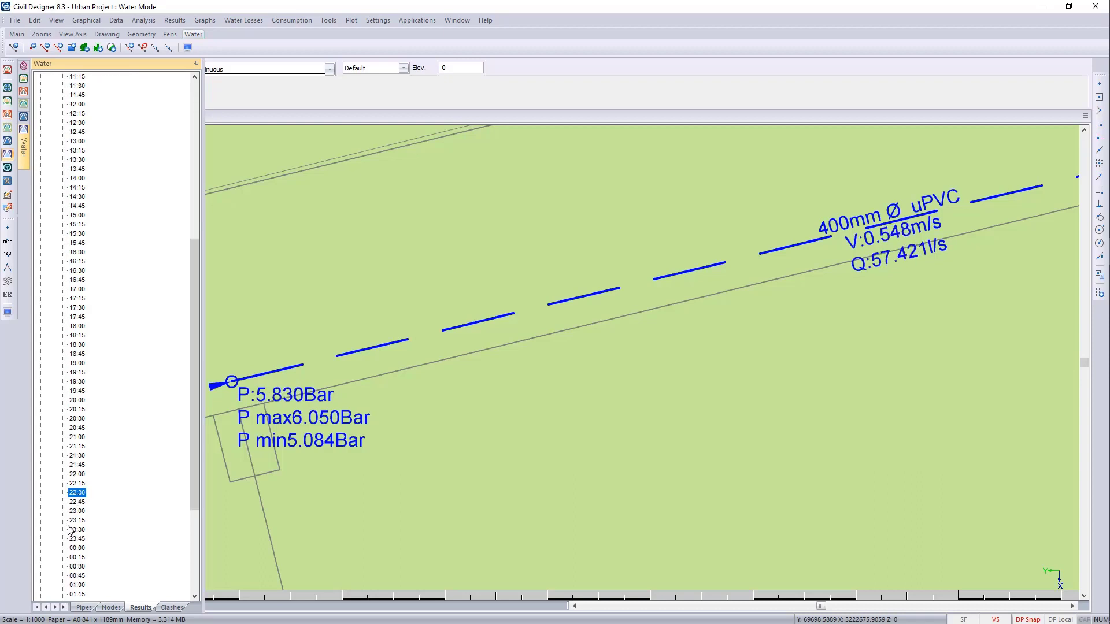
{"action": "left_click", "coordinate": [77, 548]}
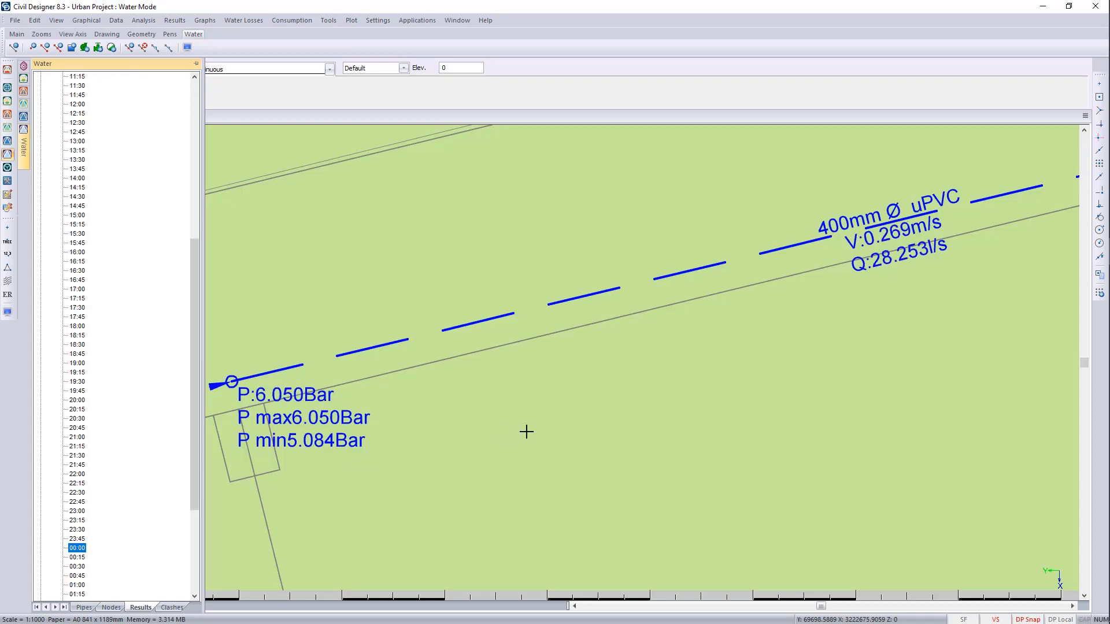
- Define a pipe route along the main road pipeline, from the west-side road junction node to the node at the eastern side-road junction
{"action": "middle_click", "coordinate": [595, 381]}
{"action": "middle_click", "coordinate": [595, 382]}
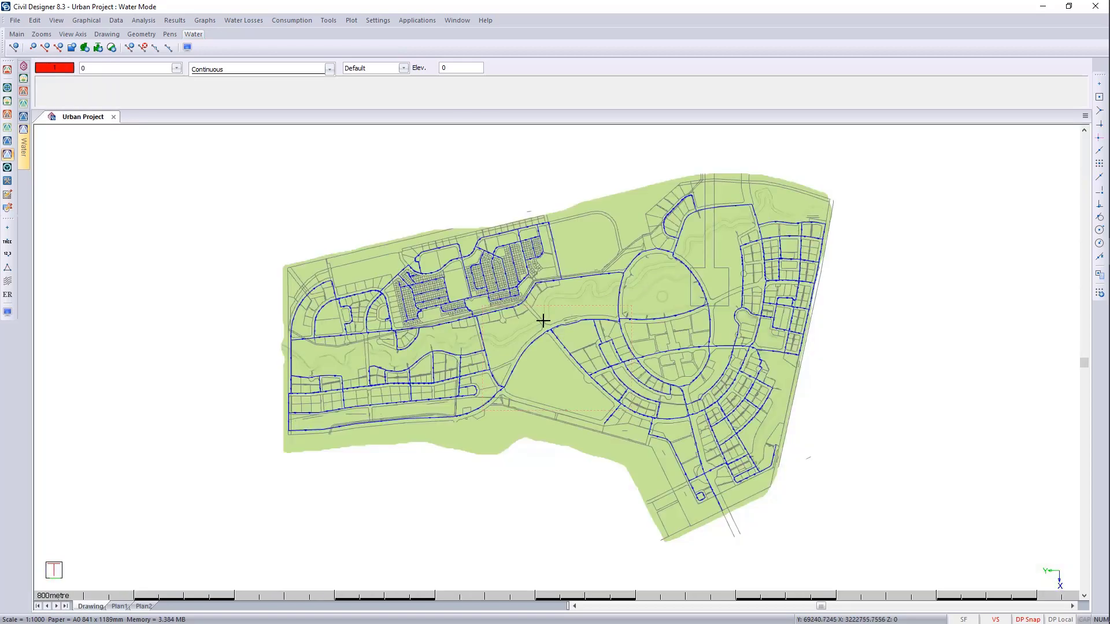
{"action": "scroll", "coordinate": [397, 334], "scroll_direction": "up", "scroll_amount": 3}
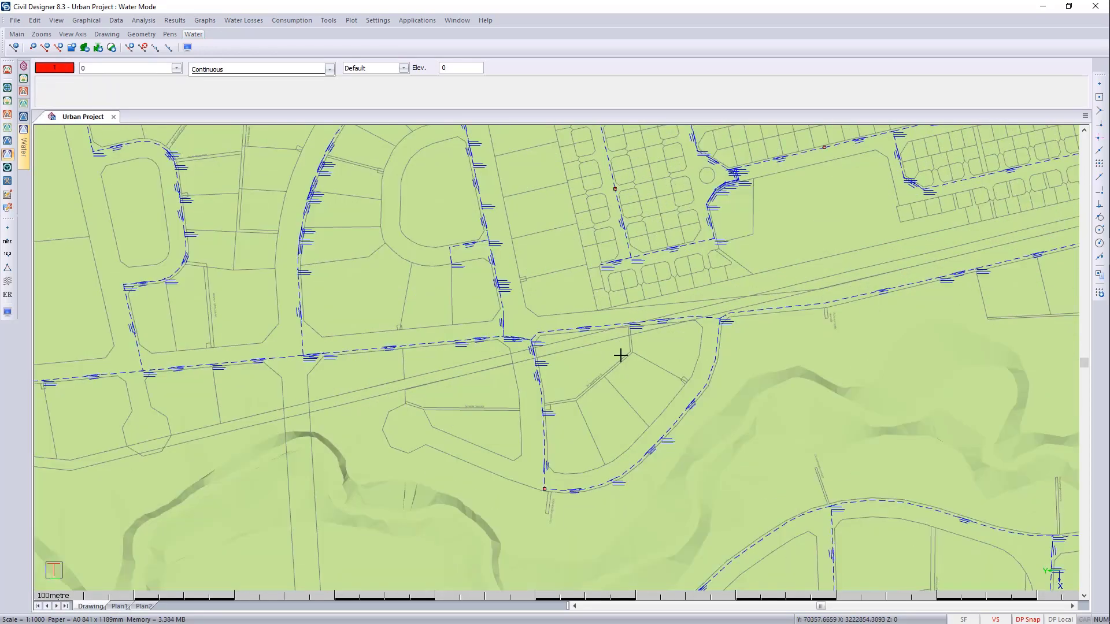
{"action": "middle_click_drag", "start_coordinate": [620, 355], "coordinate": [440, 390]}
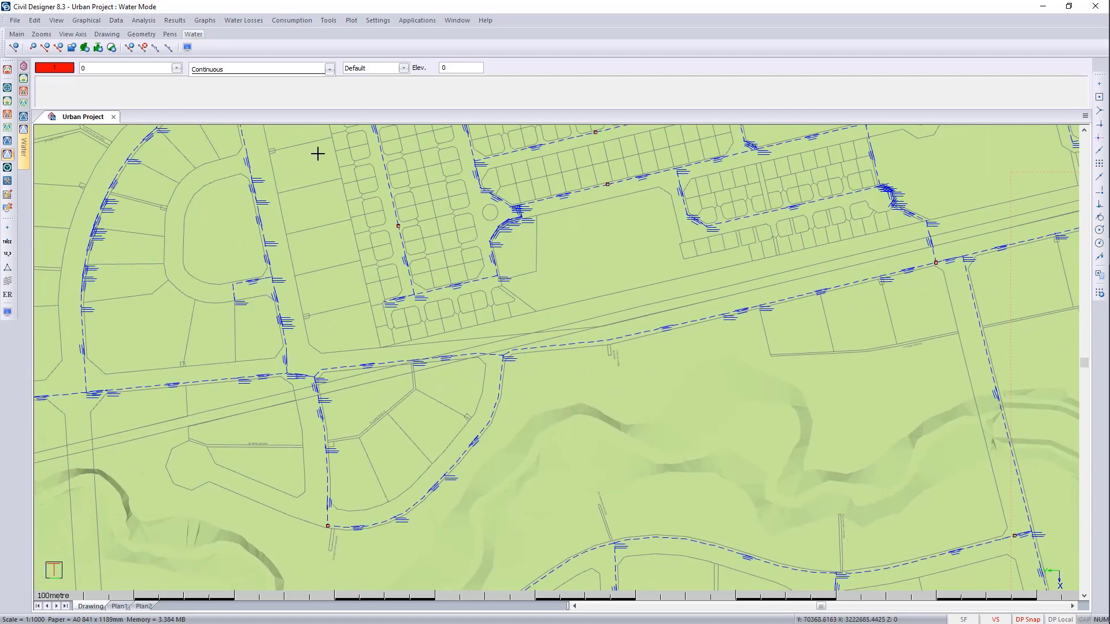
{"action": "left_click", "coordinate": [86, 20]}
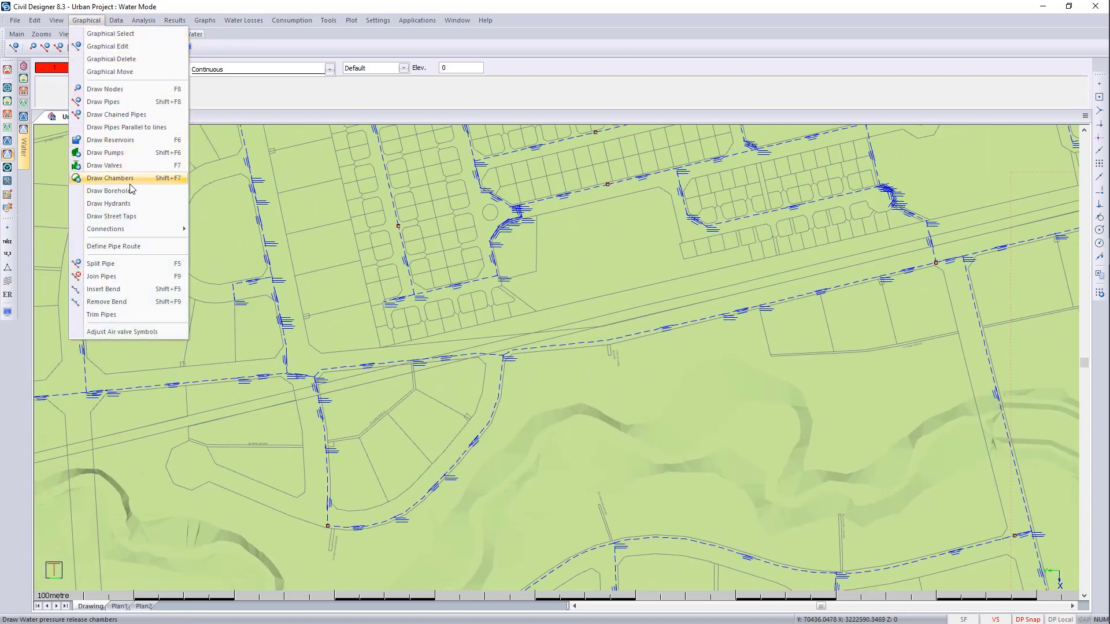
{"action": "left_click", "coordinate": [136, 246]}
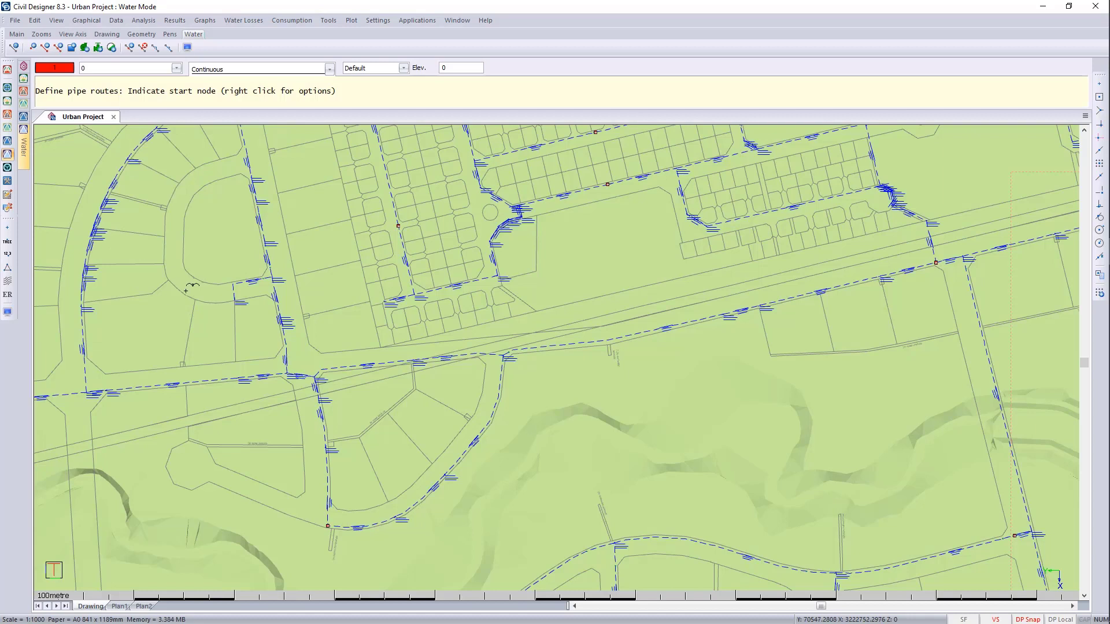
{"action": "left_click", "coordinate": [87, 392]}
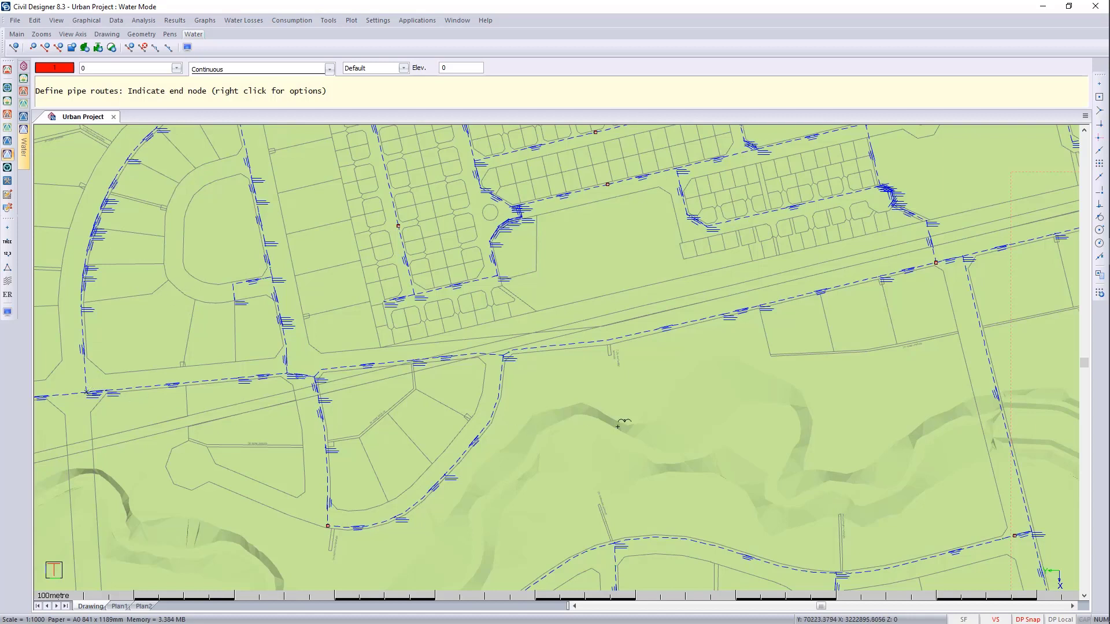
{"action": "left_click", "coordinate": [963, 256]}
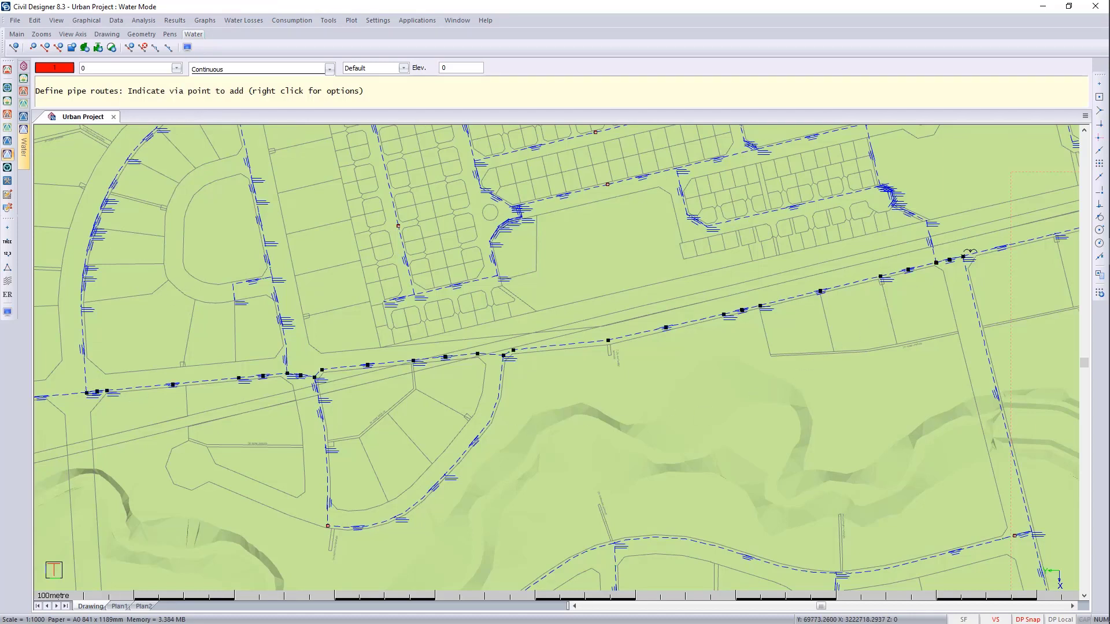
- Accept the highlighted pipe route without via points and name it "Demo"
{"action": "right_click", "coordinate": [345, 319]}
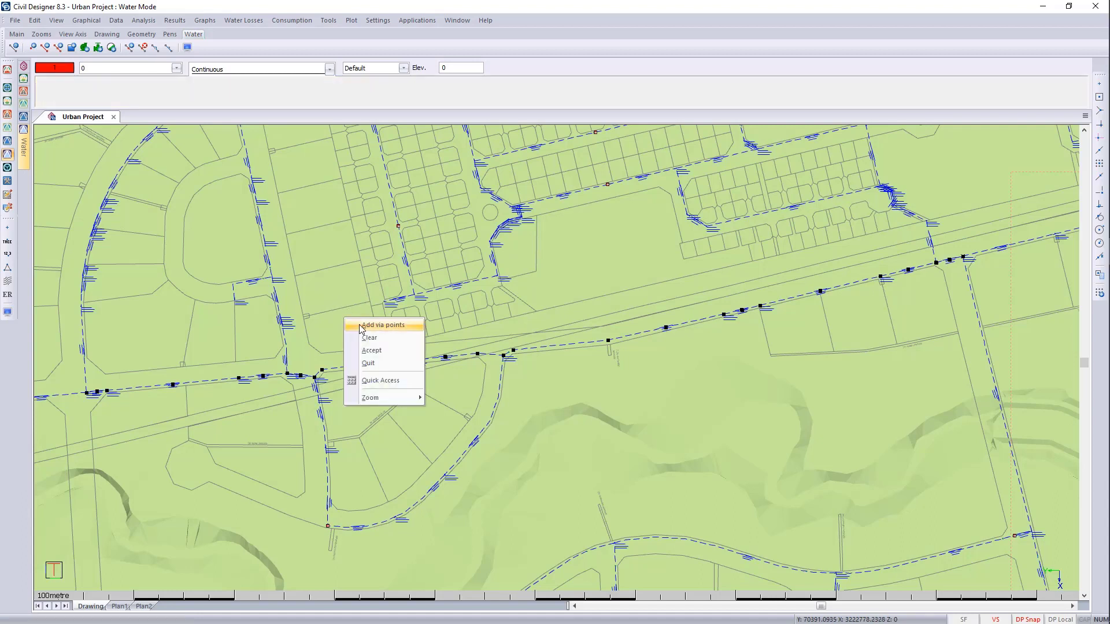
{"action": "left_click", "coordinate": [378, 353]}
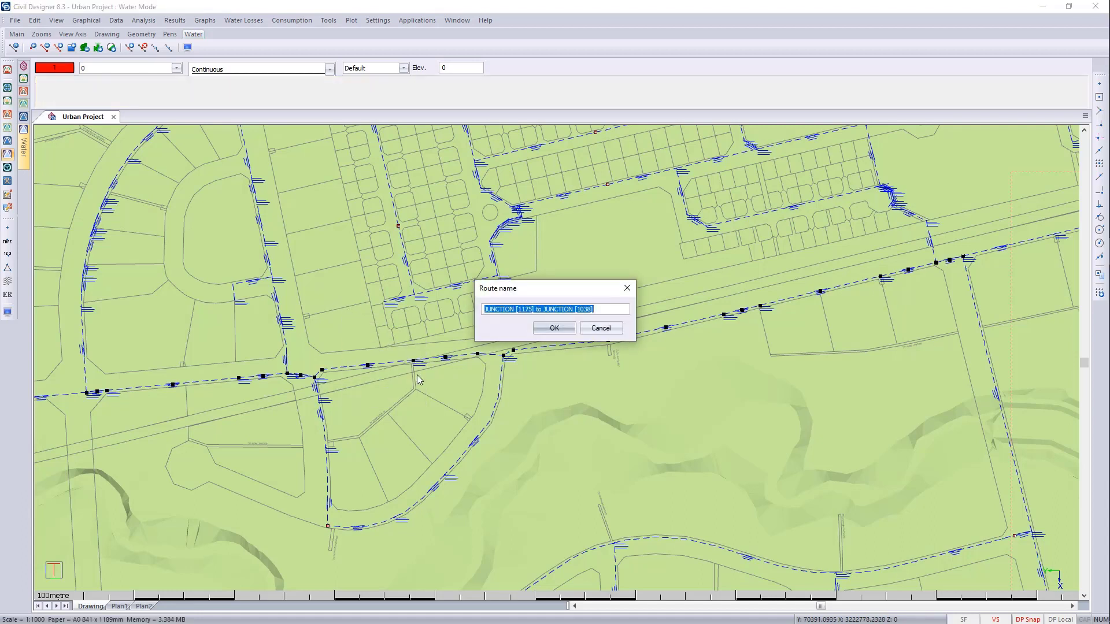
{"action": "type", "text": "Demo"}
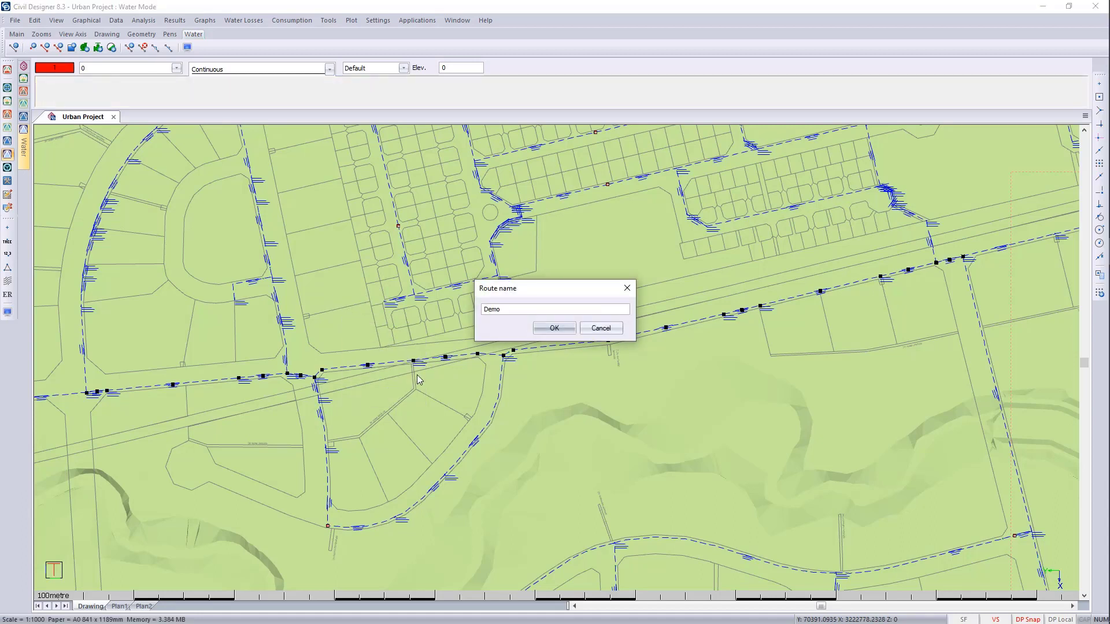
{"action": "left_click", "coordinate": [554, 328]}
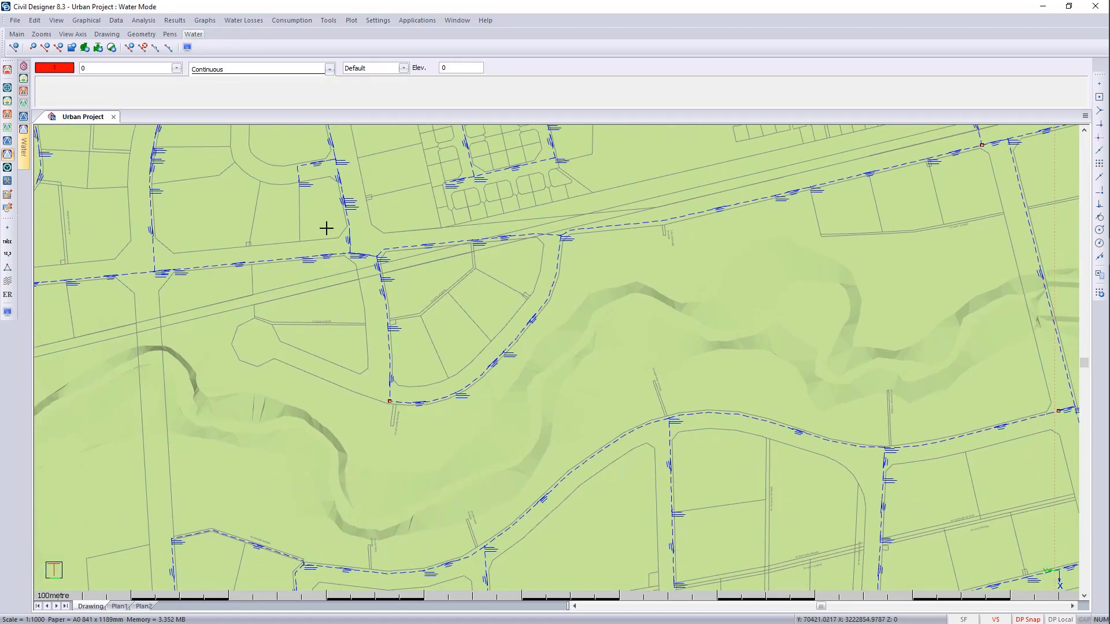
- Open the vertical alignment of the Demo route and resize its window to fit below the route in plan
{"action": "left_click", "coordinate": [333, 22]}
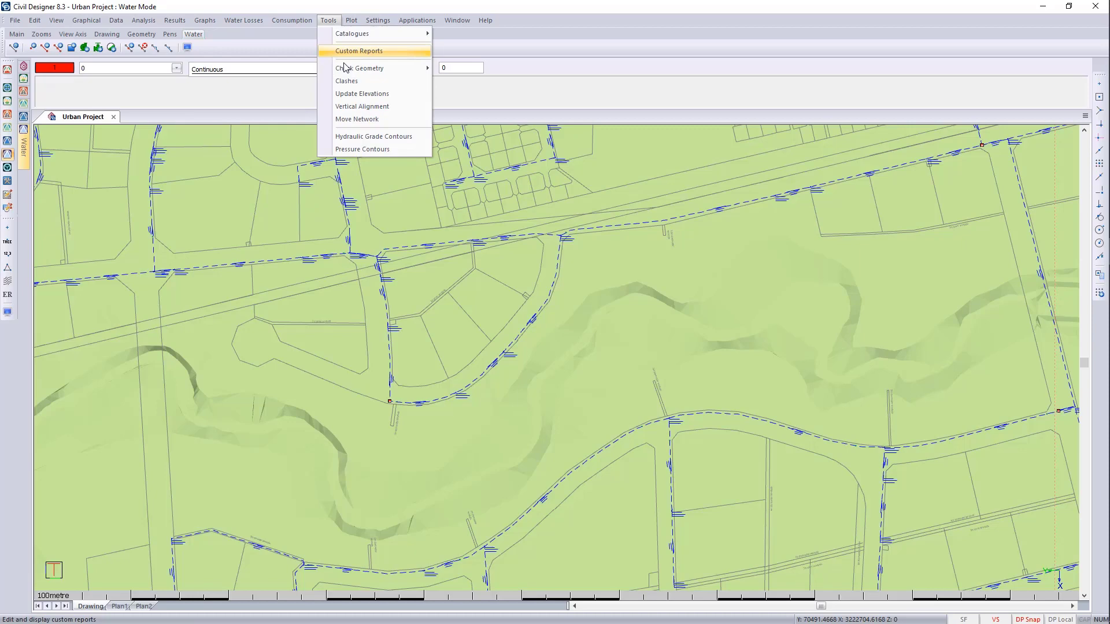
{"action": "left_click", "coordinate": [361, 107]}
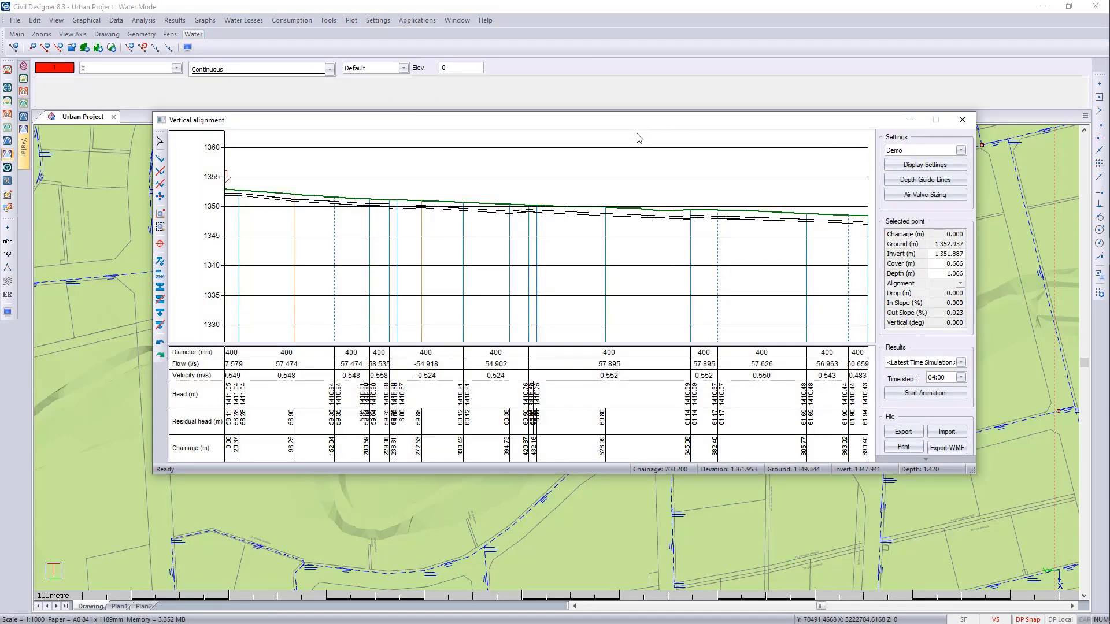
{"action": "left_click_drag", "start_coordinate": [638, 126], "coordinate": [524, 247]}
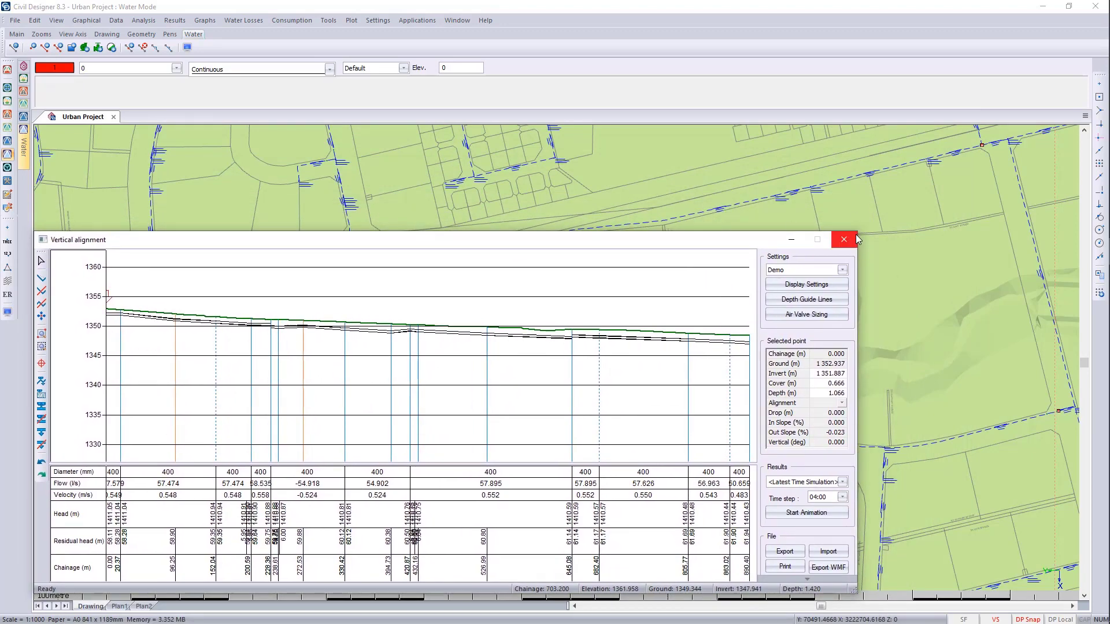
{"action": "left_click_drag", "start_coordinate": [857, 236], "coordinate": [1079, 277]}
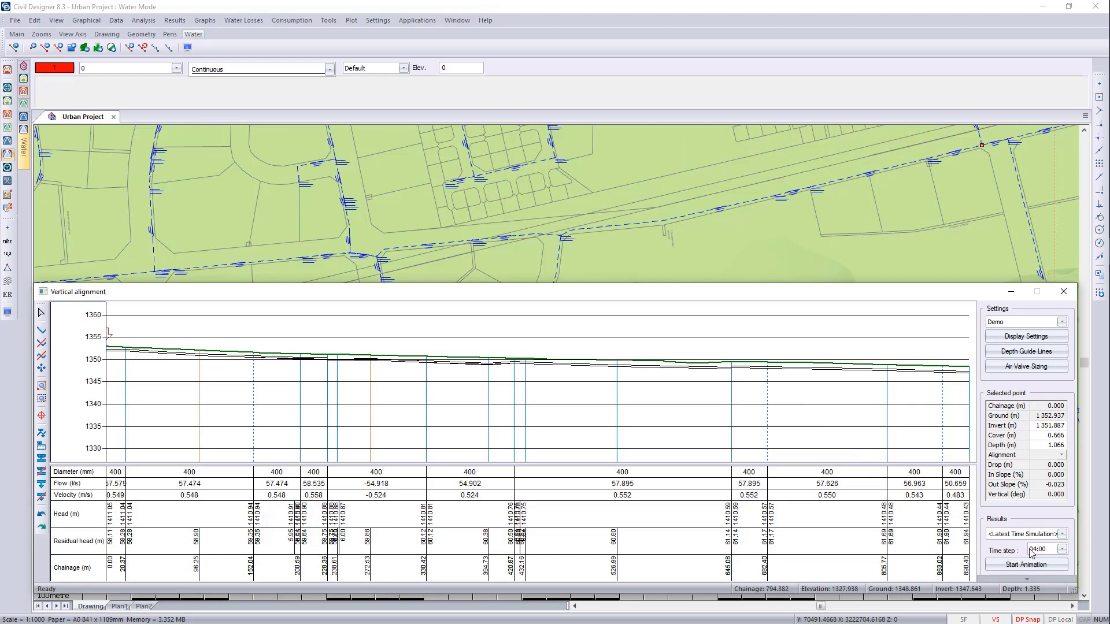
- Compare the route's flow, velocity and head results at the 09:30 and 13:45 time steps of the latest time simulation
{"action": "left_click", "coordinate": [1063, 549]}
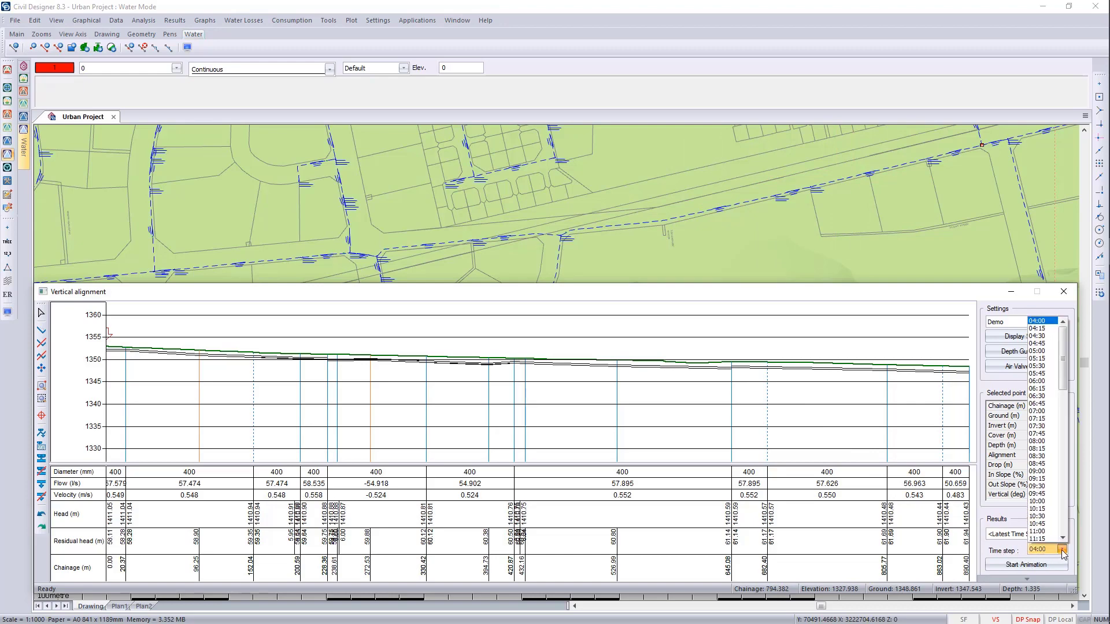
{"action": "left_click", "coordinate": [1049, 488]}
{"action": "left_click", "coordinate": [1064, 550]}
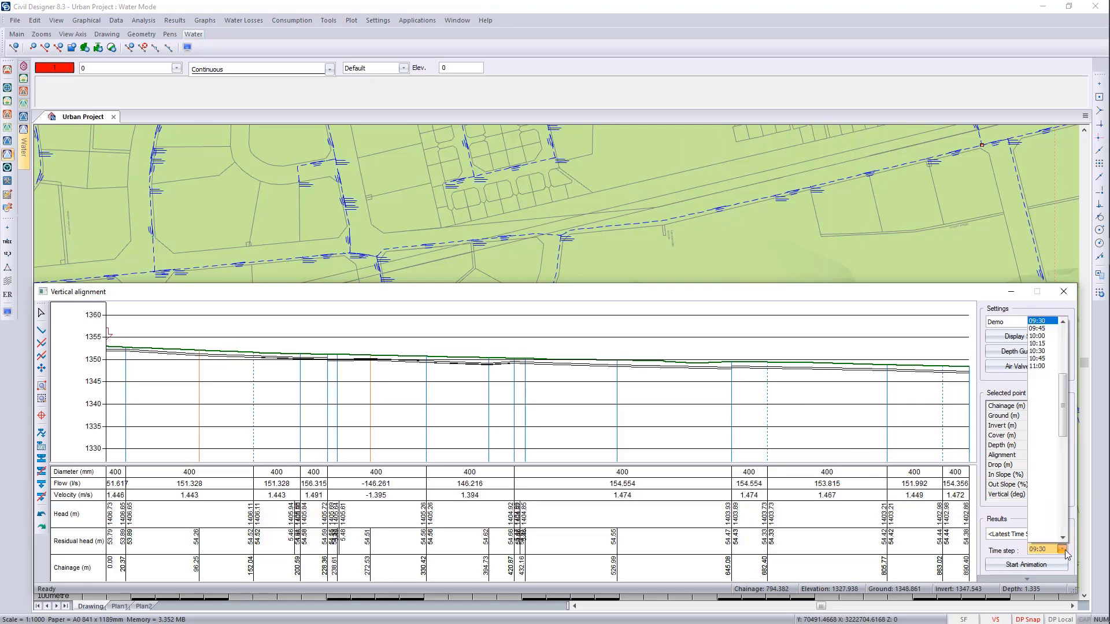
{"action": "left_click", "coordinate": [1045, 460]}
{"action": "left_click", "coordinate": [1064, 551]}
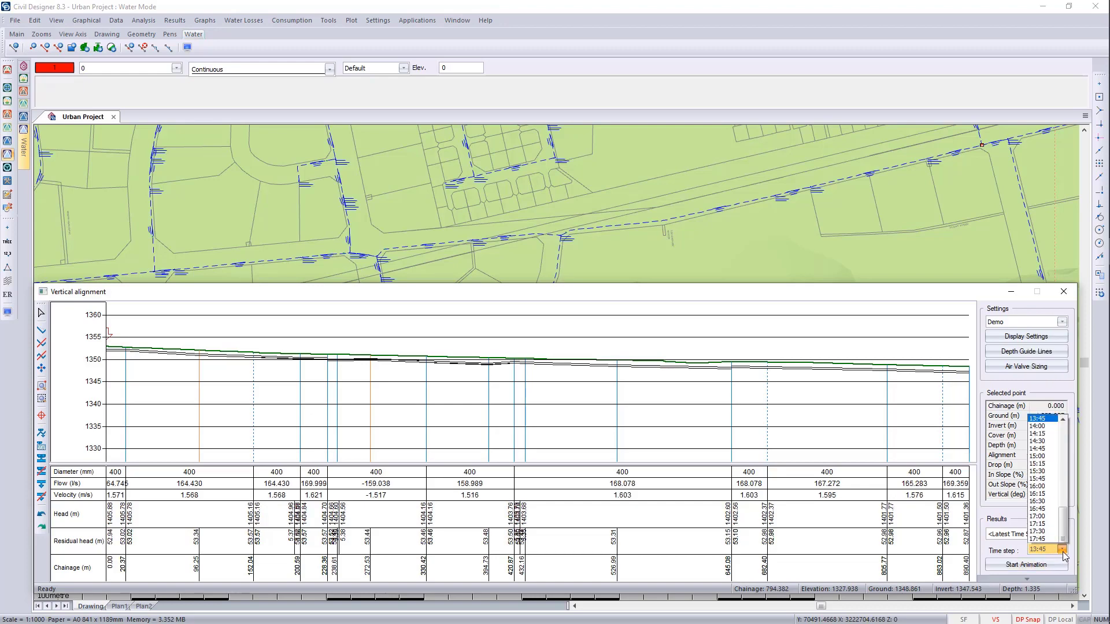
{"action": "left_click", "coordinate": [1037, 408]}
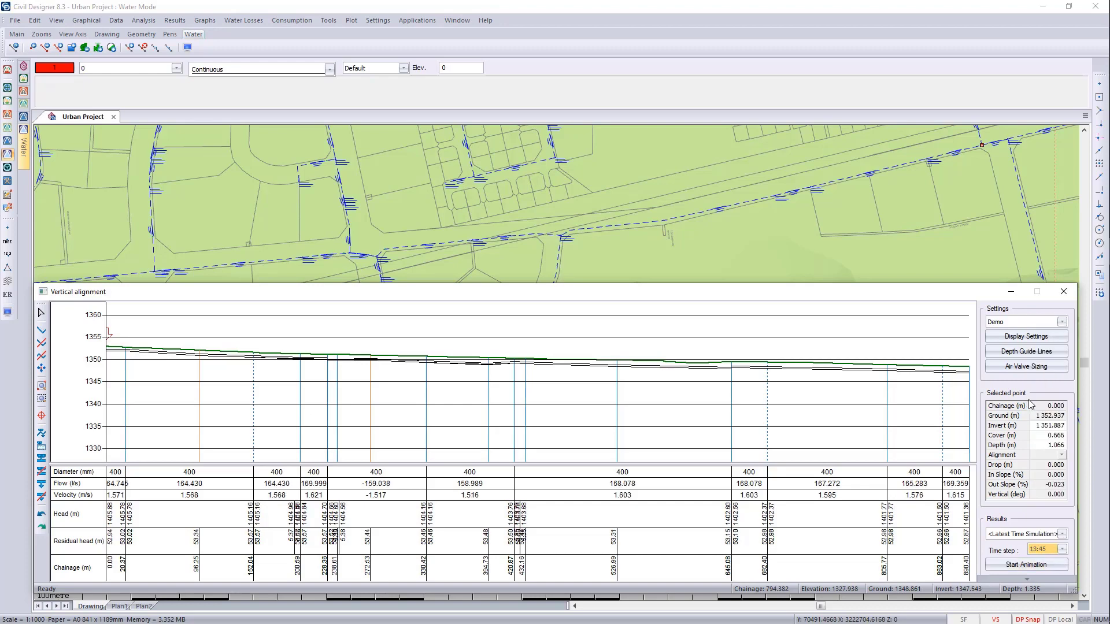
- Show the current, maximum and minimum grade lines in the vertical alignment and animate the latest time simulation before closing it
{"action": "left_click", "coordinate": [1025, 338]}
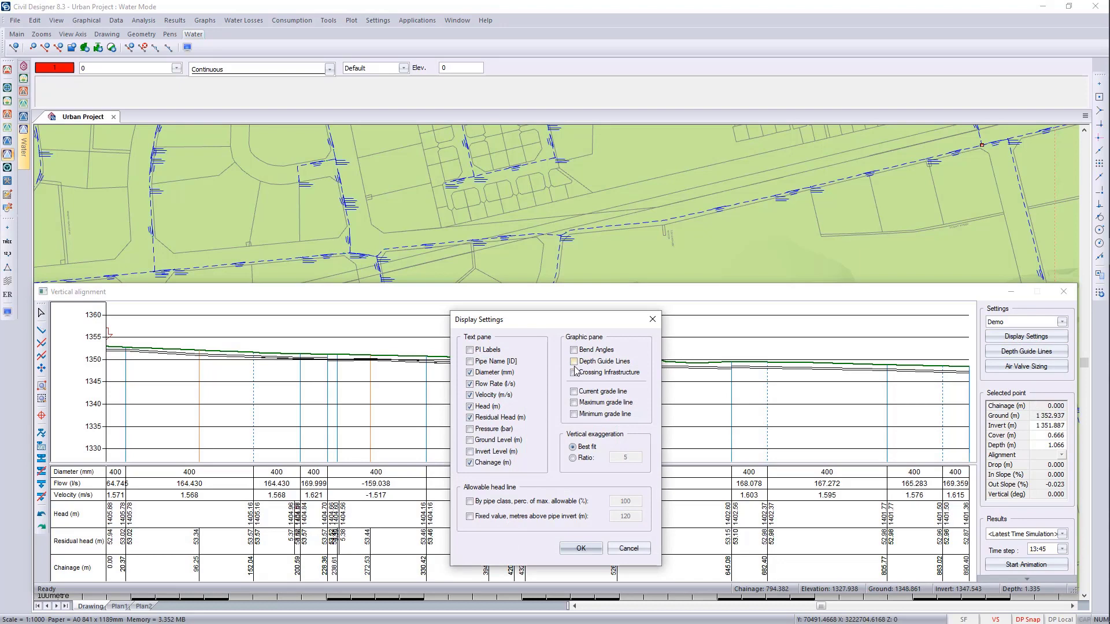
{"action": "left_click", "coordinate": [580, 548]}
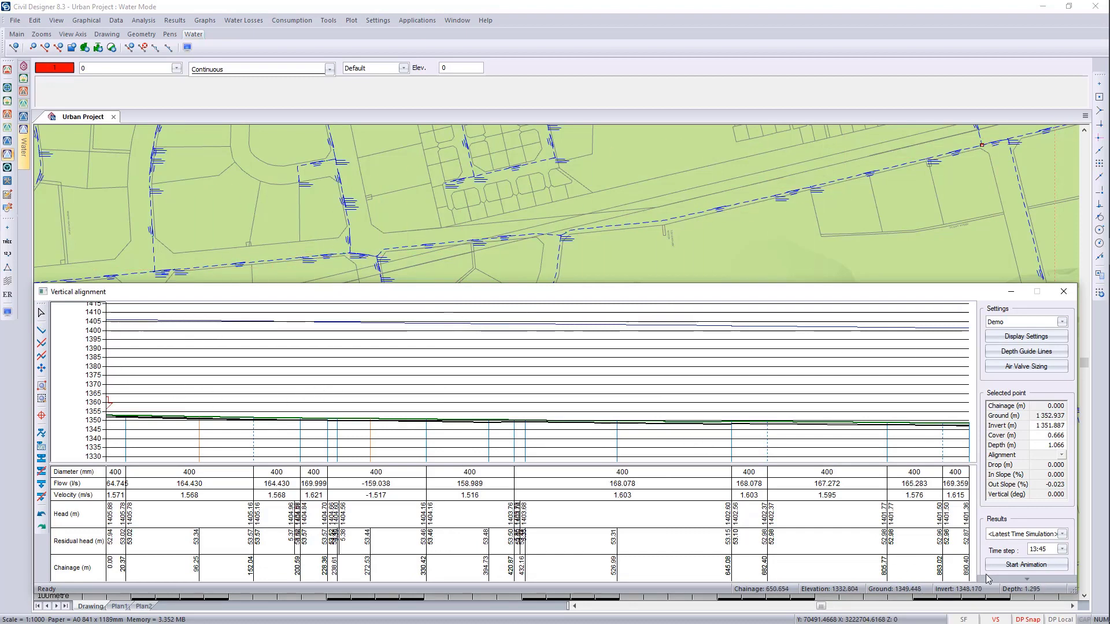
{"action": "left_click", "coordinate": [1015, 565]}
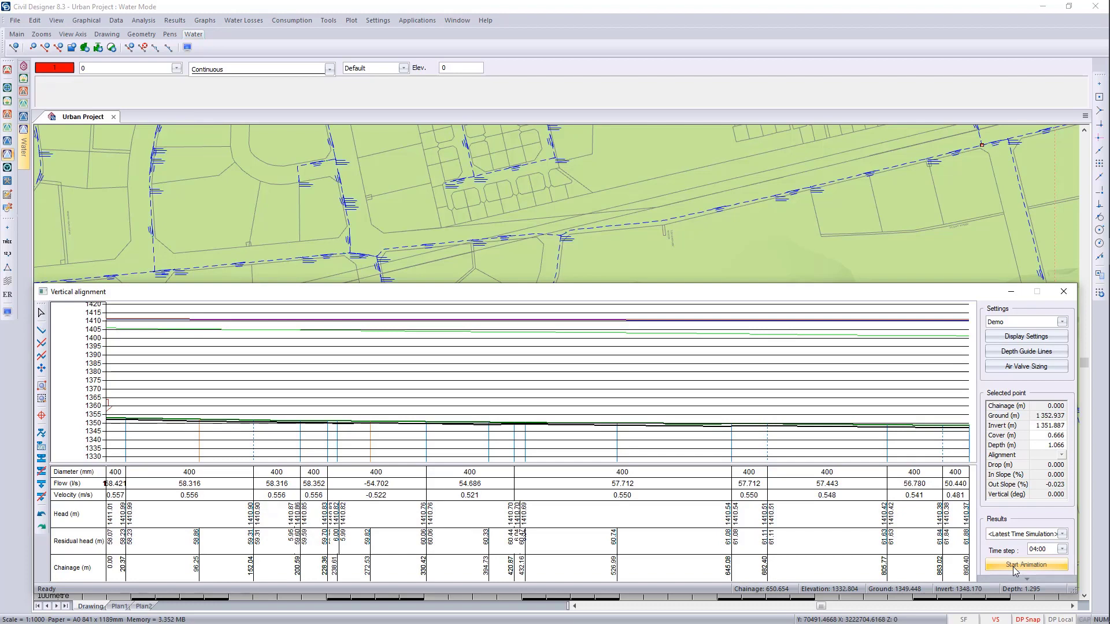
{"action": "left_click", "coordinate": [1064, 291]}
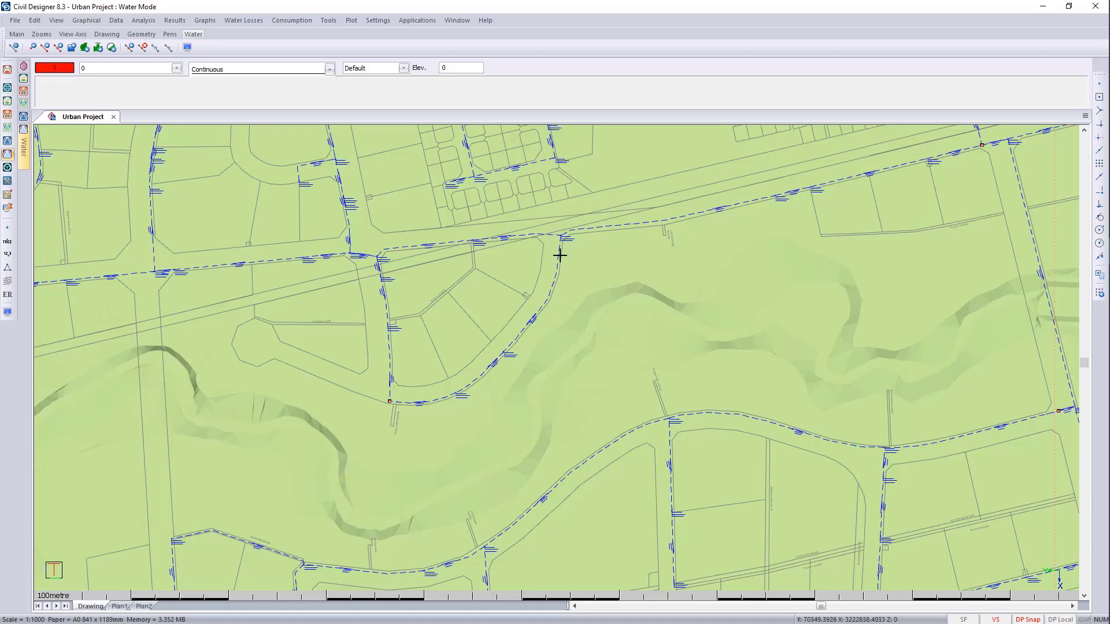
- Start a plot setup using the Water Longsection sheet file from the SheetFiles folder
{"action": "left_click", "coordinate": [351, 20]}
{"action": "left_click", "coordinate": [359, 35]}
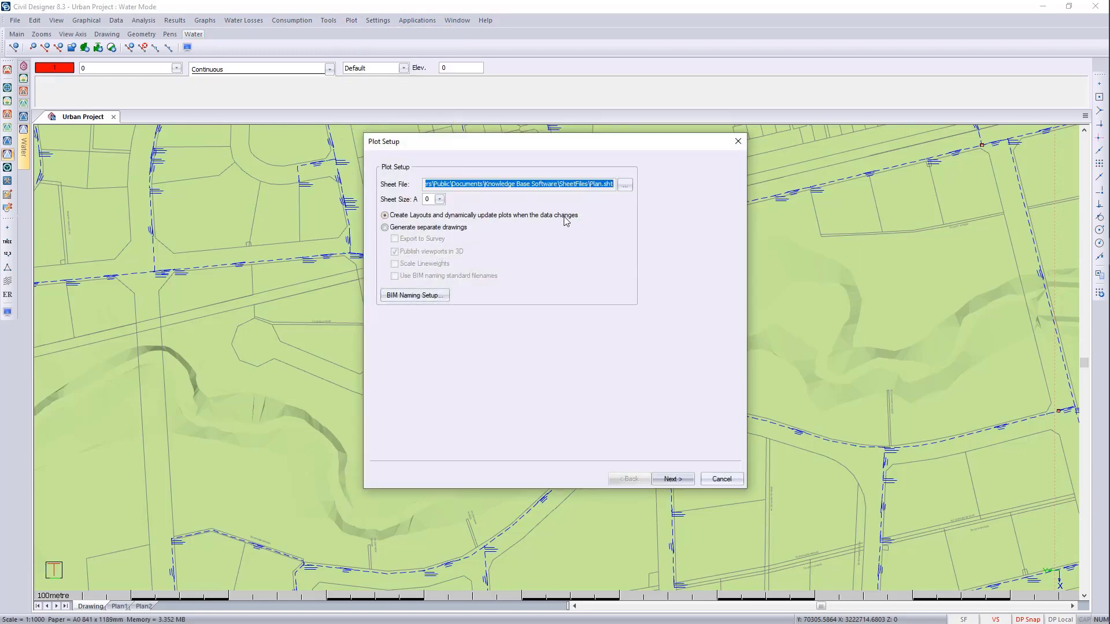
{"action": "left_click", "coordinate": [625, 185]}
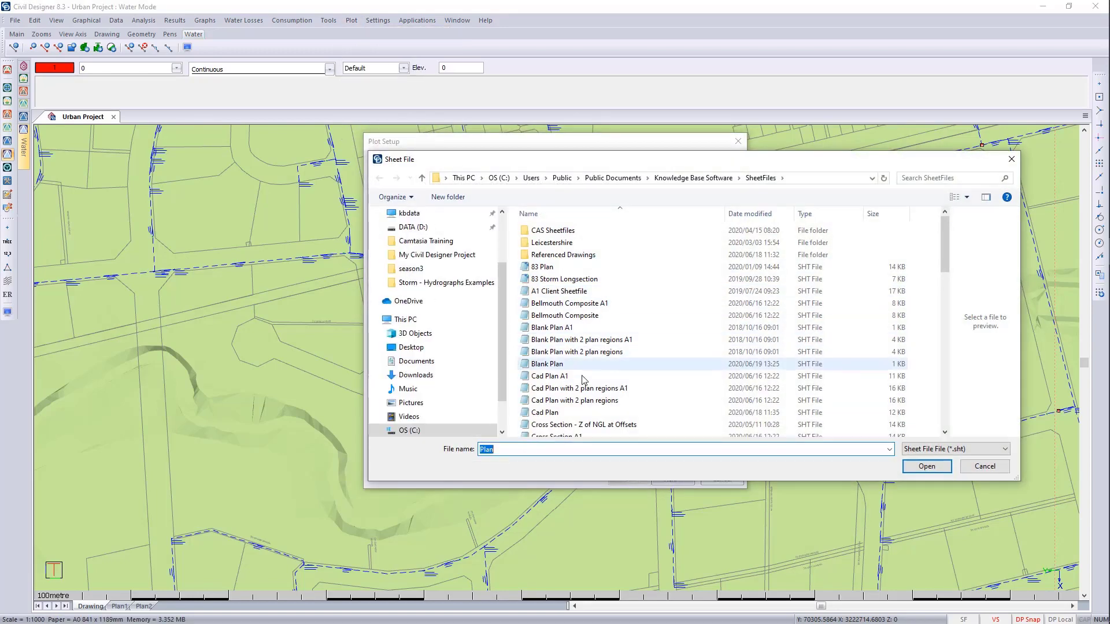
{"action": "scroll", "coordinate": [577, 409], "scroll_direction": "down", "scroll_amount": 12}
{"action": "scroll", "coordinate": [576, 409], "scroll_direction": "down", "scroll_amount": 3}
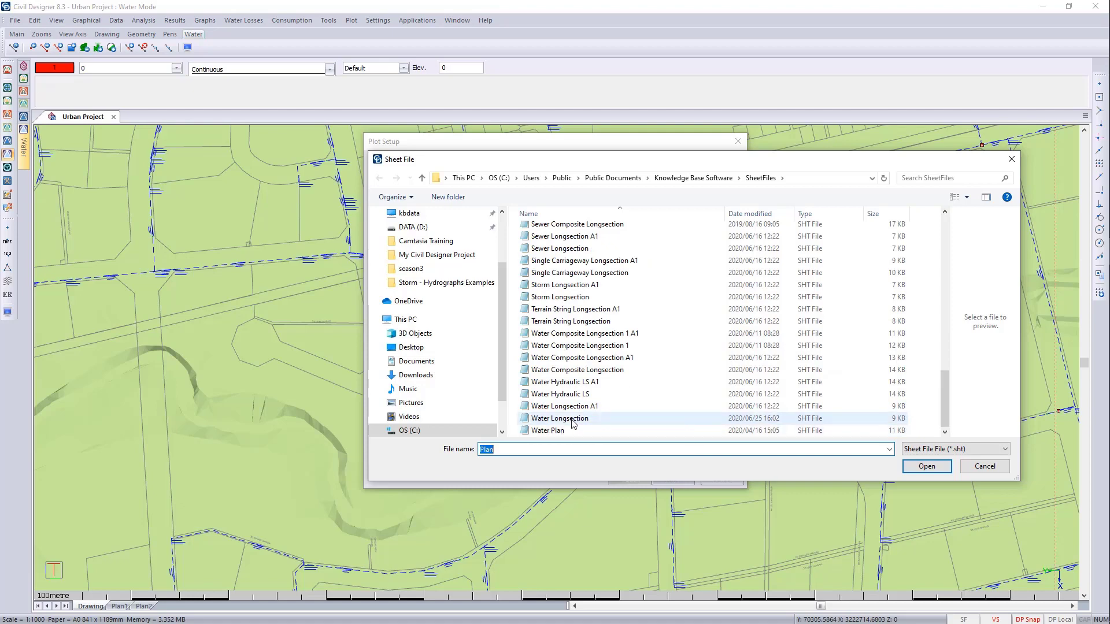
{"action": "left_click", "coordinate": [572, 418]}
{"action": "left_click", "coordinate": [925, 467]}
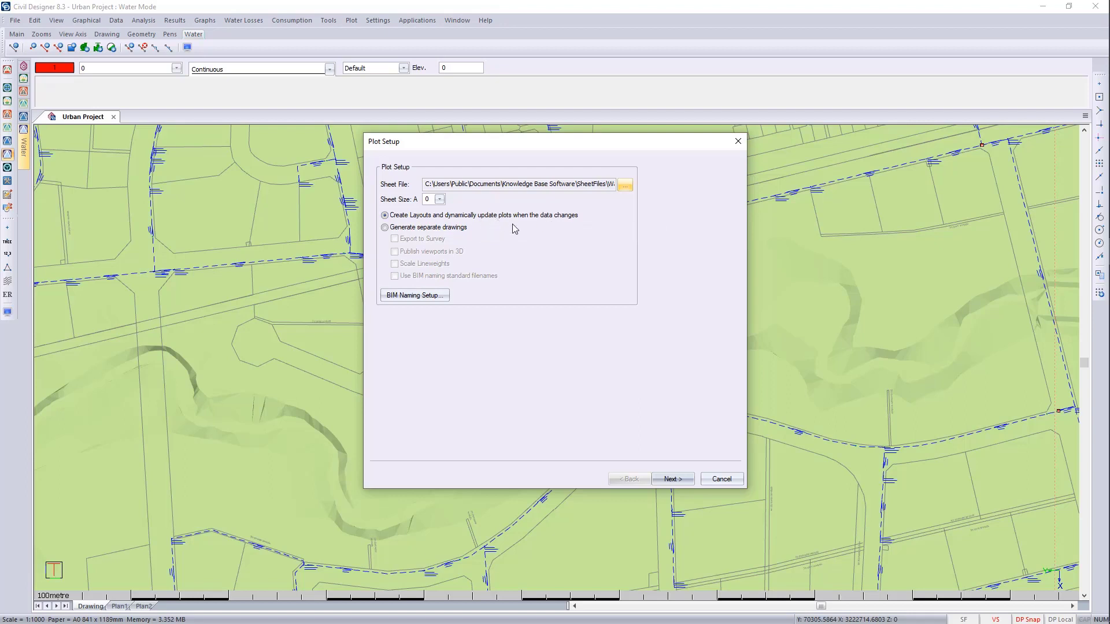
- Generate the A0 water long-section plot for the Demo route at horizontal scale 1000 and vertical scale 200
{"action": "left_click", "coordinate": [689, 482]}
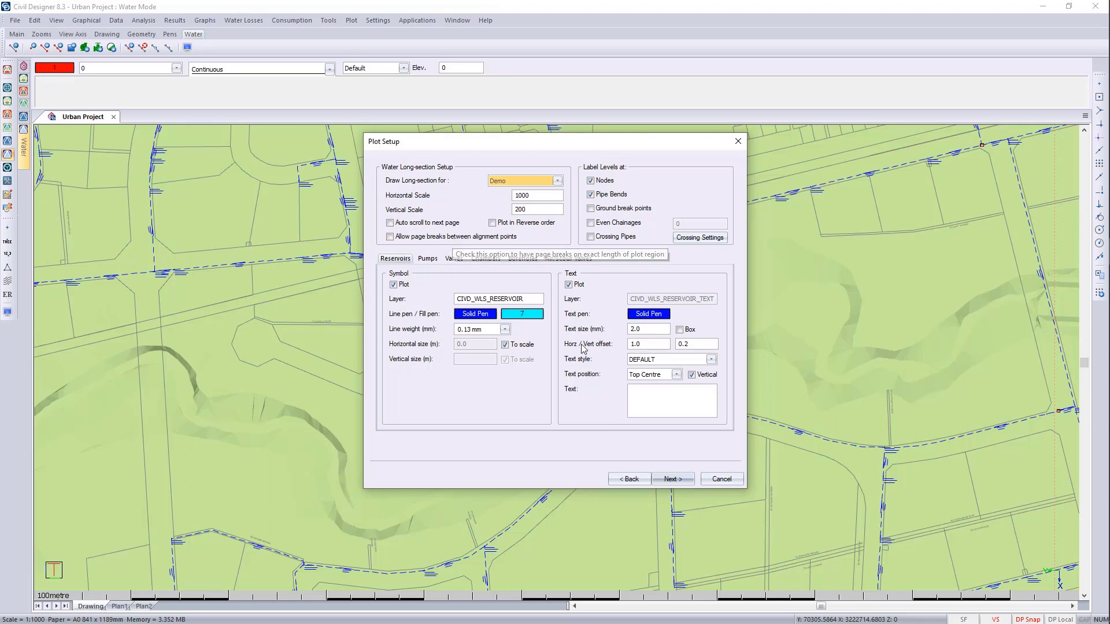
{"action": "left_click", "coordinate": [685, 483]}
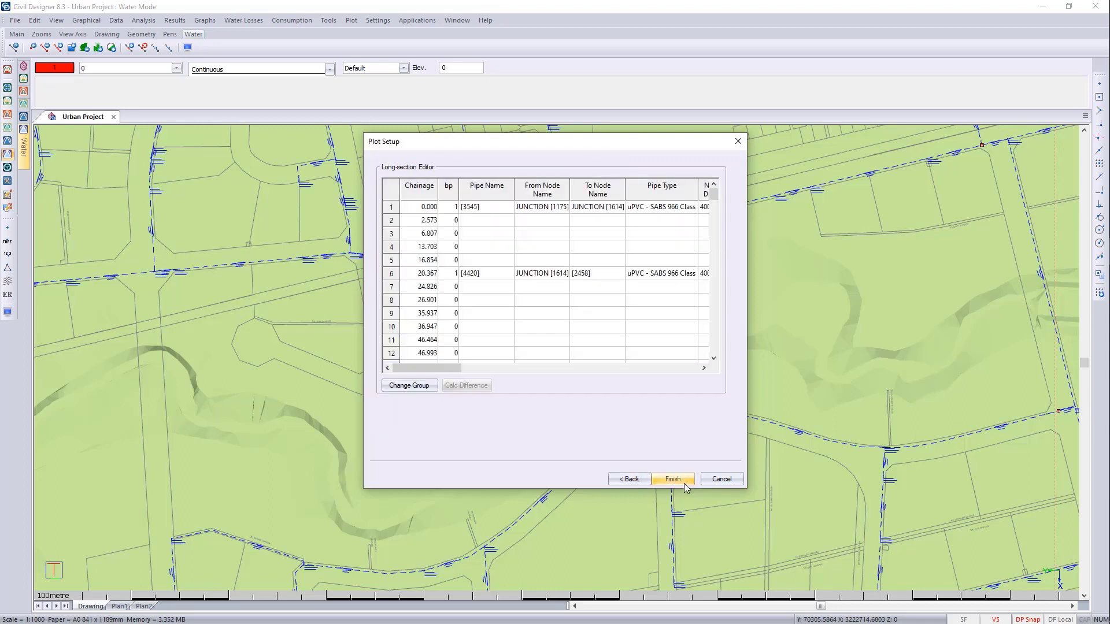
{"action": "left_click", "coordinate": [673, 479]}
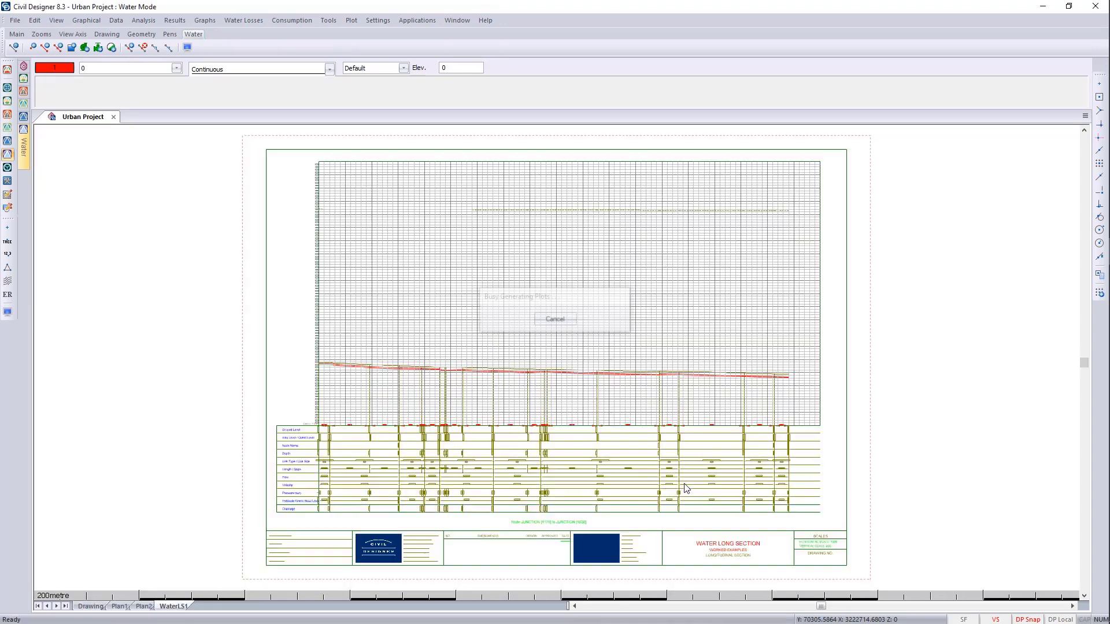
- Examine the pipe profile, ground line and hydraulic grade line on the generated water long-section sheet
{"action": "scroll", "coordinate": [336, 366], "scroll_direction": "up", "scroll_amount": 5}
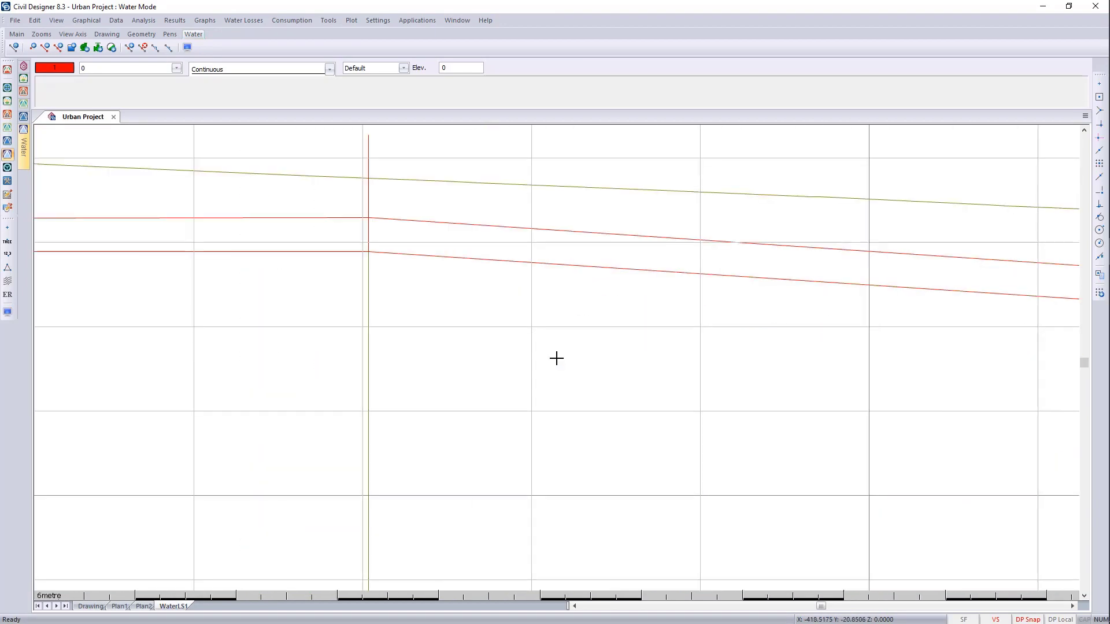
{"action": "scroll", "coordinate": [556, 358], "scroll_direction": "down", "scroll_amount": 4}
{"action": "scroll", "coordinate": [830, 305], "scroll_direction": "up", "scroll_amount": 2}
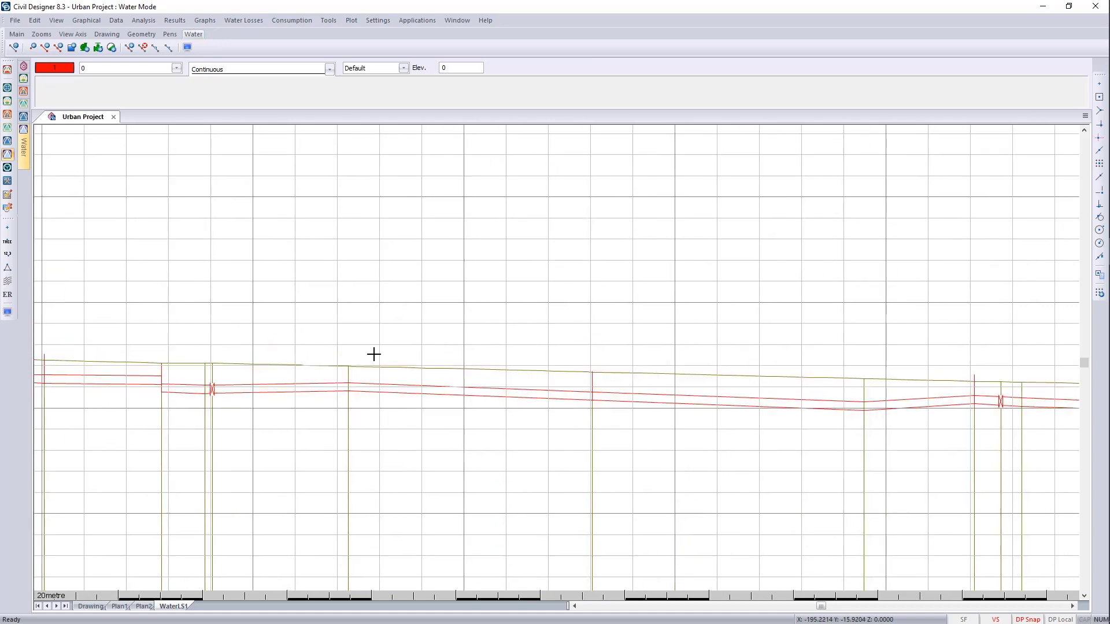
{"action": "scroll", "coordinate": [292, 416], "scroll_direction": "down", "scroll_amount": 4}
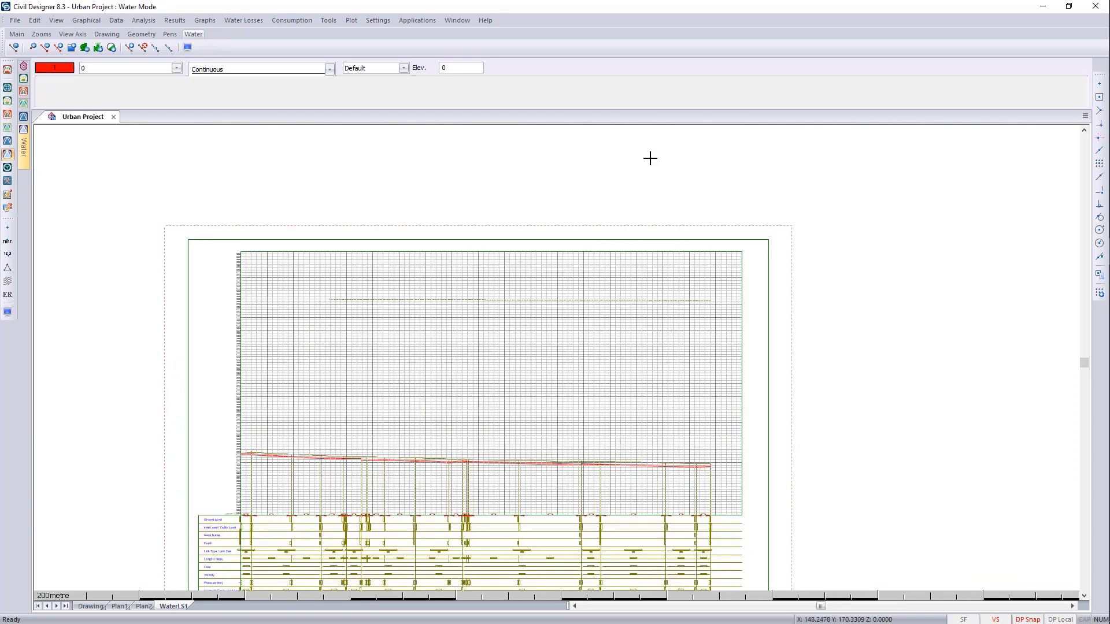
{"action": "scroll", "coordinate": [547, 326], "scroll_direction": "up", "scroll_amount": 2}
{"action": "scroll", "coordinate": [555, 356], "scroll_direction": "down", "scroll_amount": 1}
{"action": "scroll", "coordinate": [341, 325], "scroll_direction": "up", "scroll_amount": 1}
{"action": "middle_click_drag", "start_coordinate": [501, 363], "coordinate": [824, 359]}
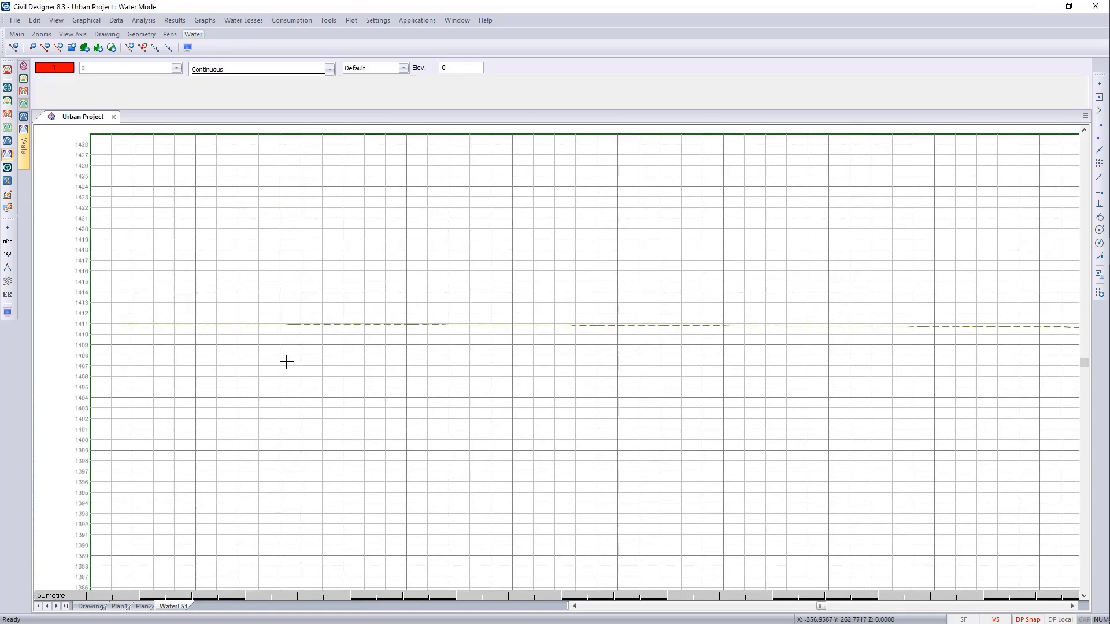
{"action": "scroll", "coordinate": [723, 410], "scroll_direction": "down", "scroll_amount": 1}
{"action": "scroll", "coordinate": [478, 416], "scroll_direction": "down", "scroll_amount": 1}
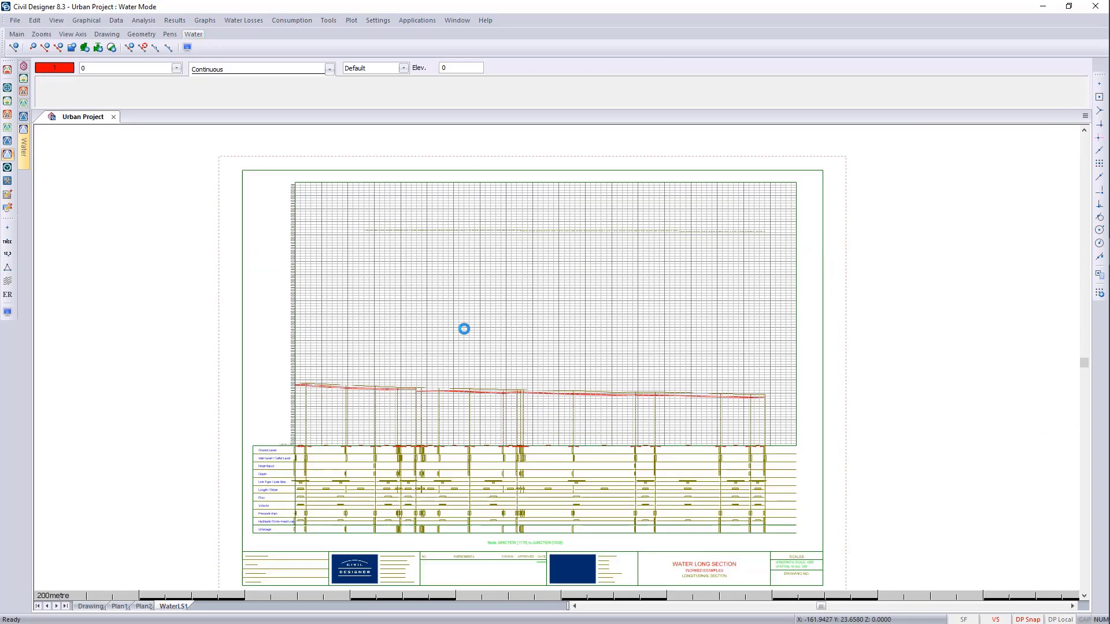
- Examine the flow, velocity, pressure and hydraulic grade head loss rows in the long-section sheet's data table
{"action": "scroll", "coordinate": [557, 359], "scroll_direction": "up", "scroll_amount": 4}
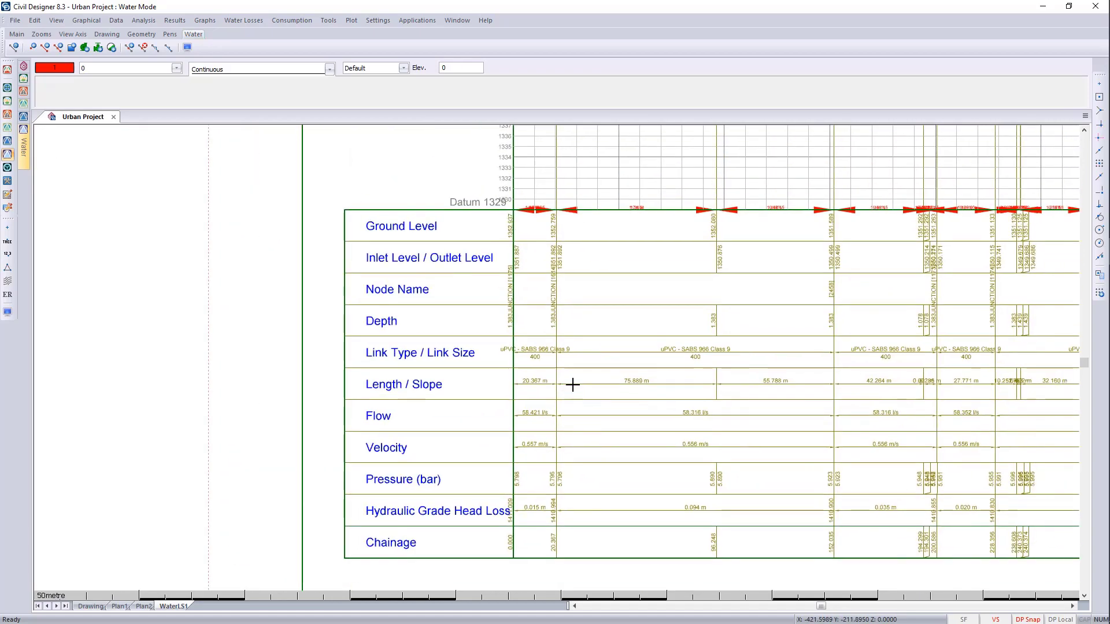
{"action": "scroll", "coordinate": [572, 381], "scroll_direction": "up", "scroll_amount": 3}
{"action": "scroll", "coordinate": [572, 381], "scroll_direction": "down", "scroll_amount": 3}
{"action": "scroll", "coordinate": [550, 378], "scroll_direction": "up", "scroll_amount": 2}
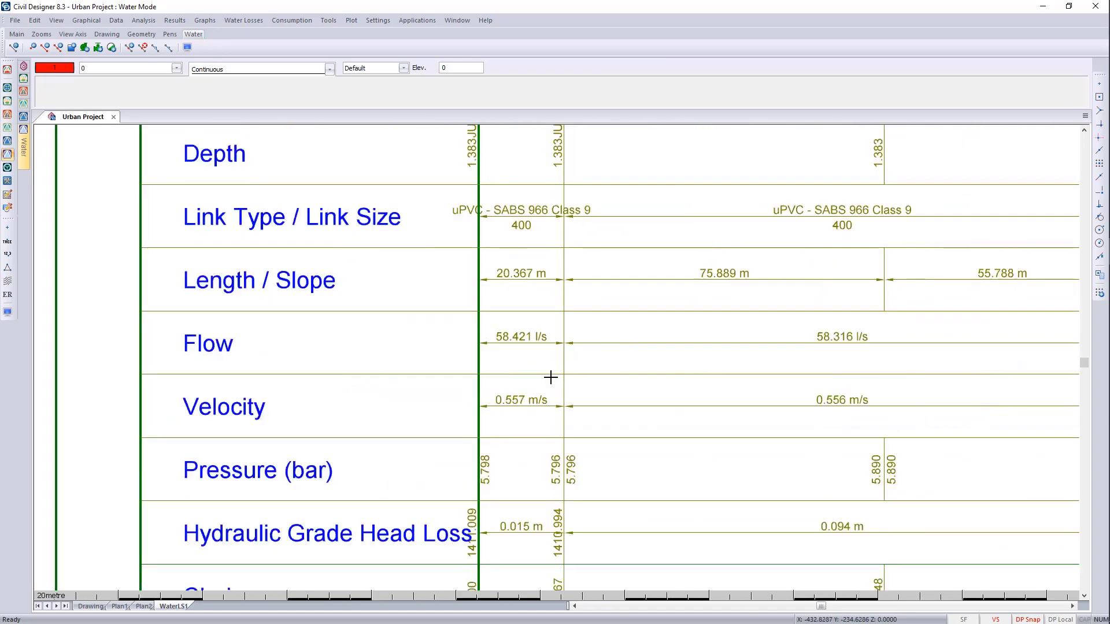
{"action": "mouse_move", "coordinate": [550, 377]}
{"action": "middle_mouse_down"}
{"action": "mouse_move", "coordinate": [572, 305]}
{"action": "mouse_move", "coordinate": [602, 312]}
{"action": "middle_mouse_up"}
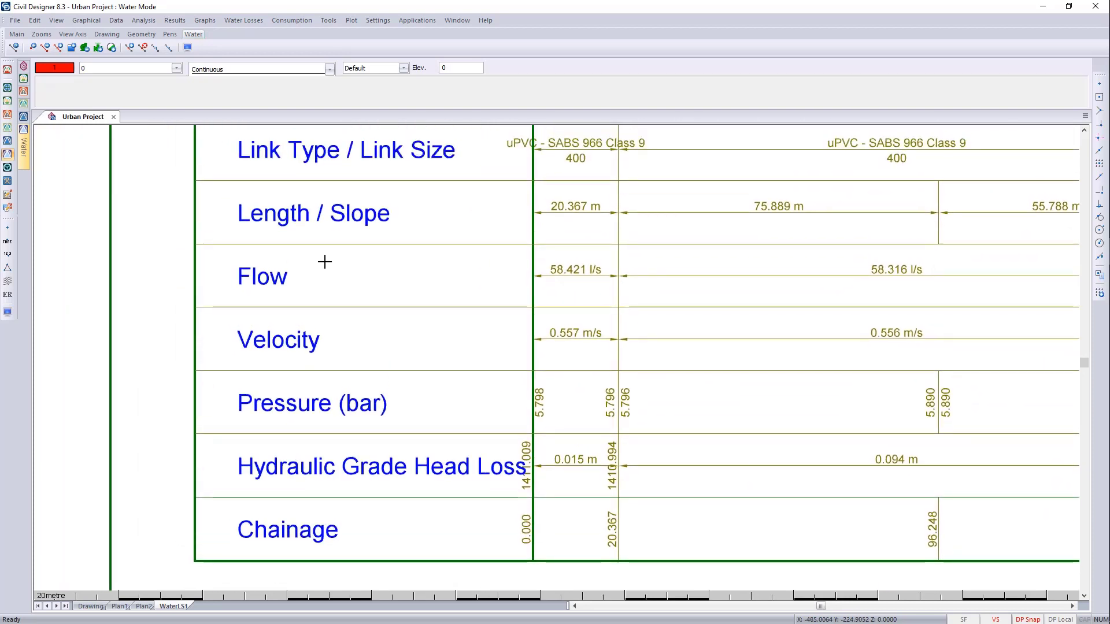
- Select the 08:15 results of the latest time simulation and force a dynamic regeneration of the long-section plot
{"action": "mouse_move", "coordinate": [24, 153]}
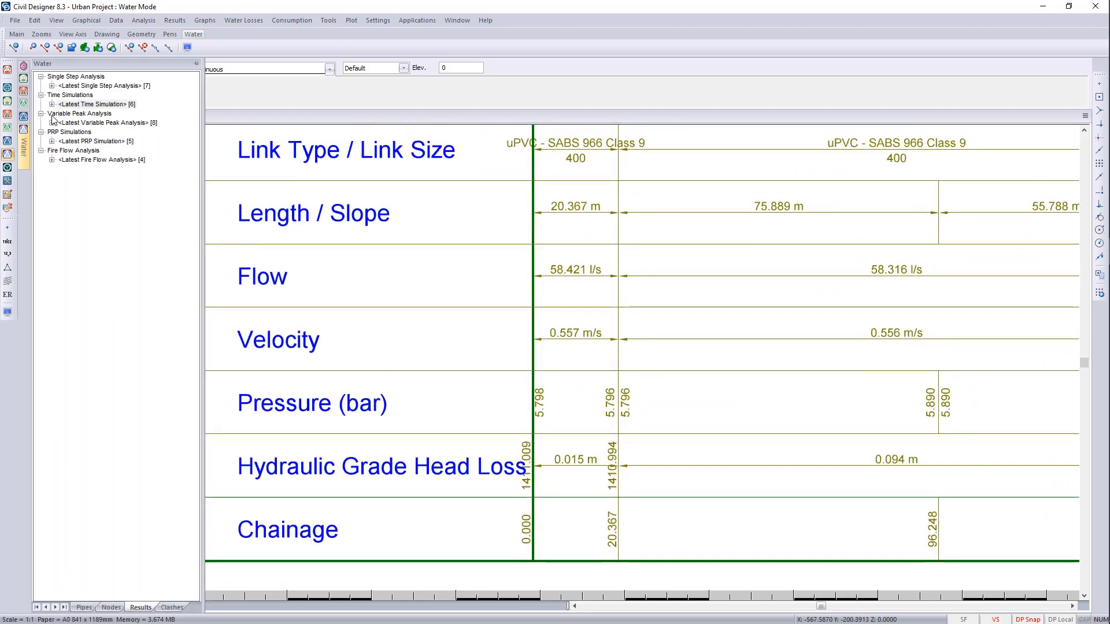
{"action": "double_click", "coordinate": [62, 105]}
{"action": "left_click", "coordinate": [77, 161]}
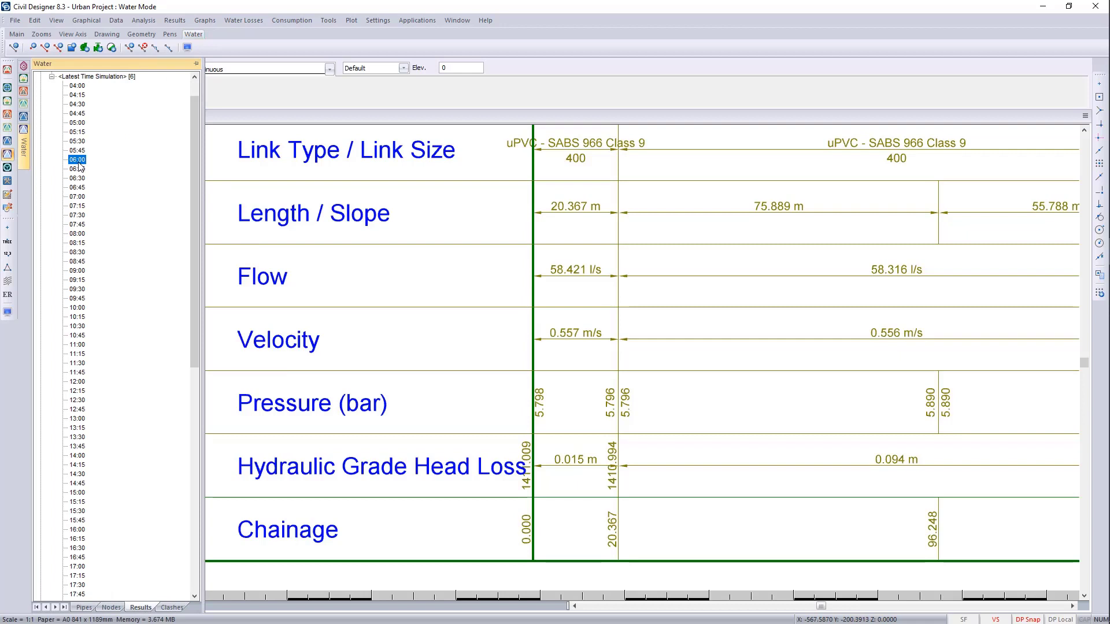
{"action": "left_click", "coordinate": [77, 244]}
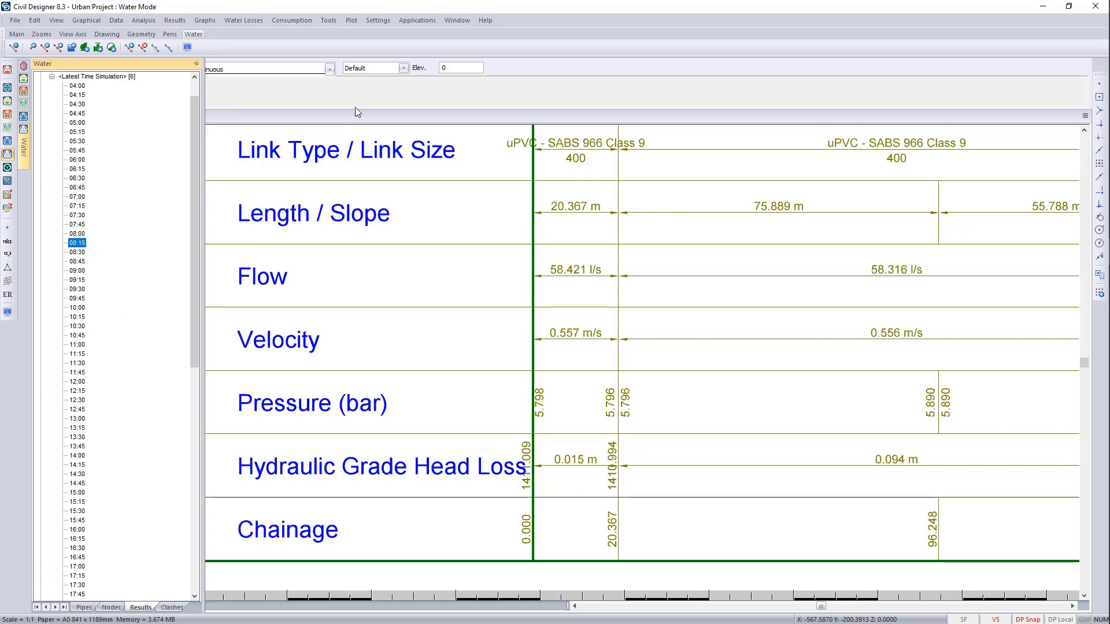
{"action": "left_click", "coordinate": [352, 21]}
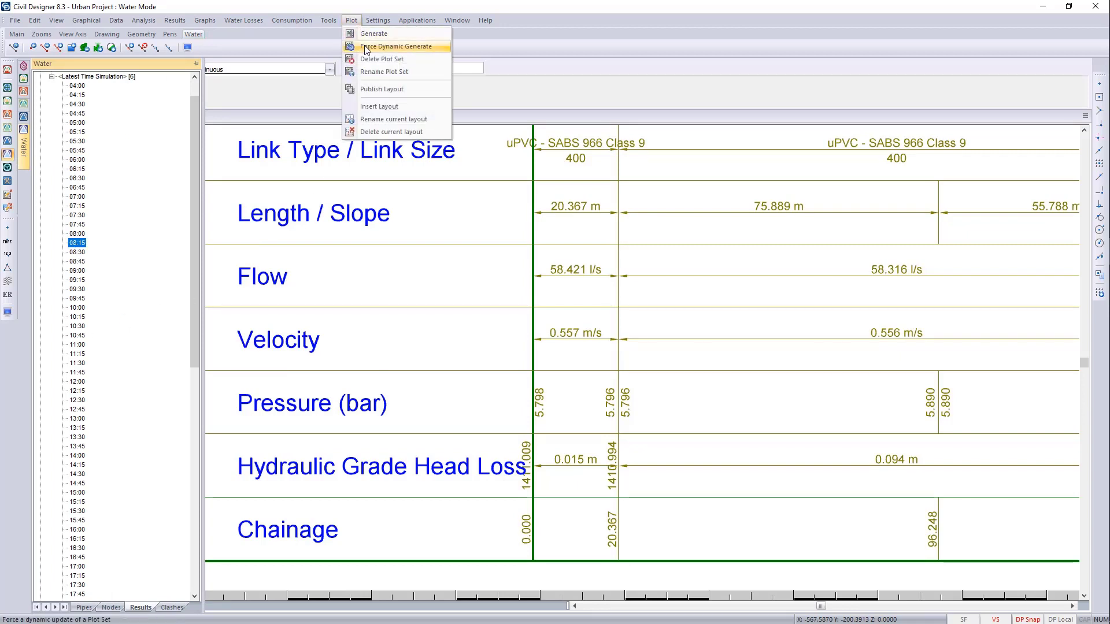
{"action": "left_click", "coordinate": [364, 46]}
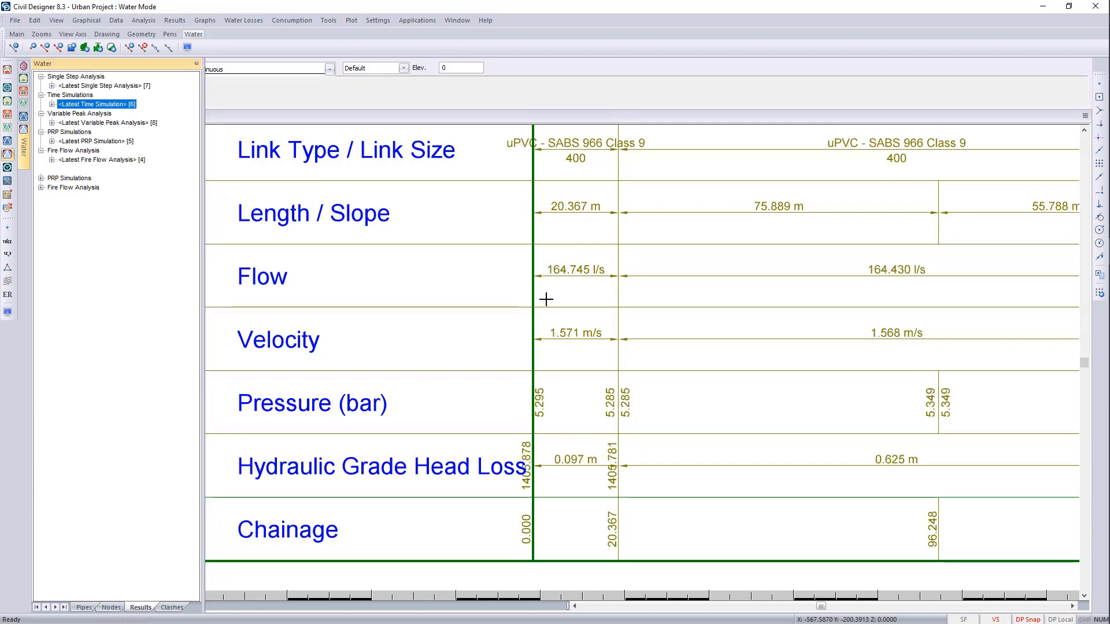
{"action": "scroll", "coordinate": [552, 350], "scroll_direction": "down", "scroll_amount": 5}
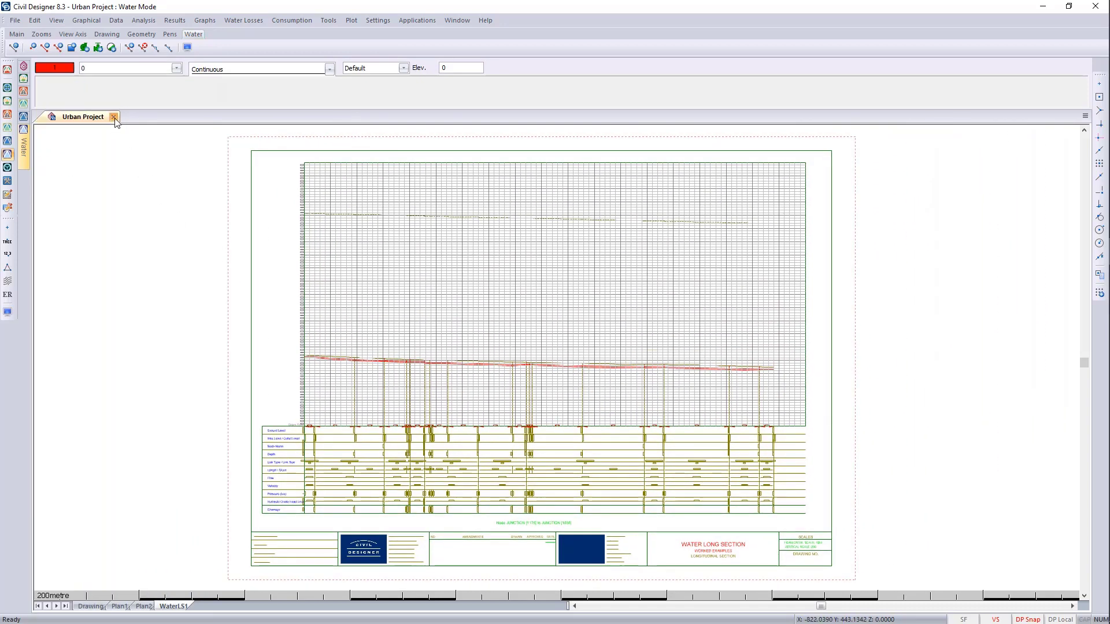
- Close Urban Project without saving the water data changes and reopen the project
{"action": "left_click", "coordinate": [113, 117]}
{"action": "left_click", "coordinate": [565, 341]}
{"action": "left_click", "coordinate": [606, 395]}
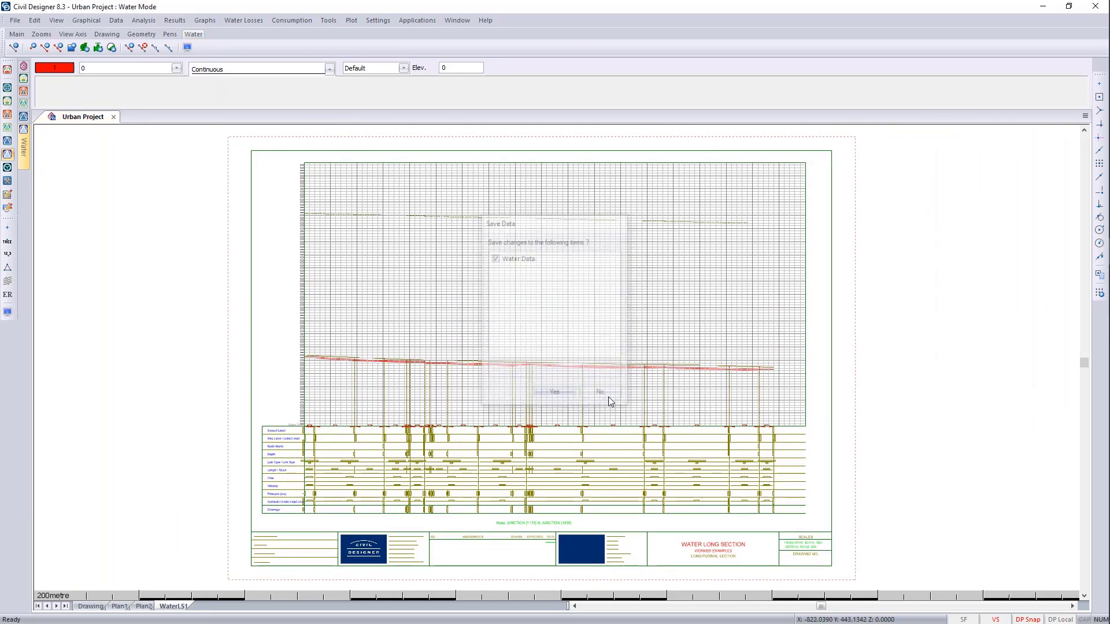
{"action": "left_click", "coordinate": [15, 21]}
{"action": "left_click", "coordinate": [47, 78]}
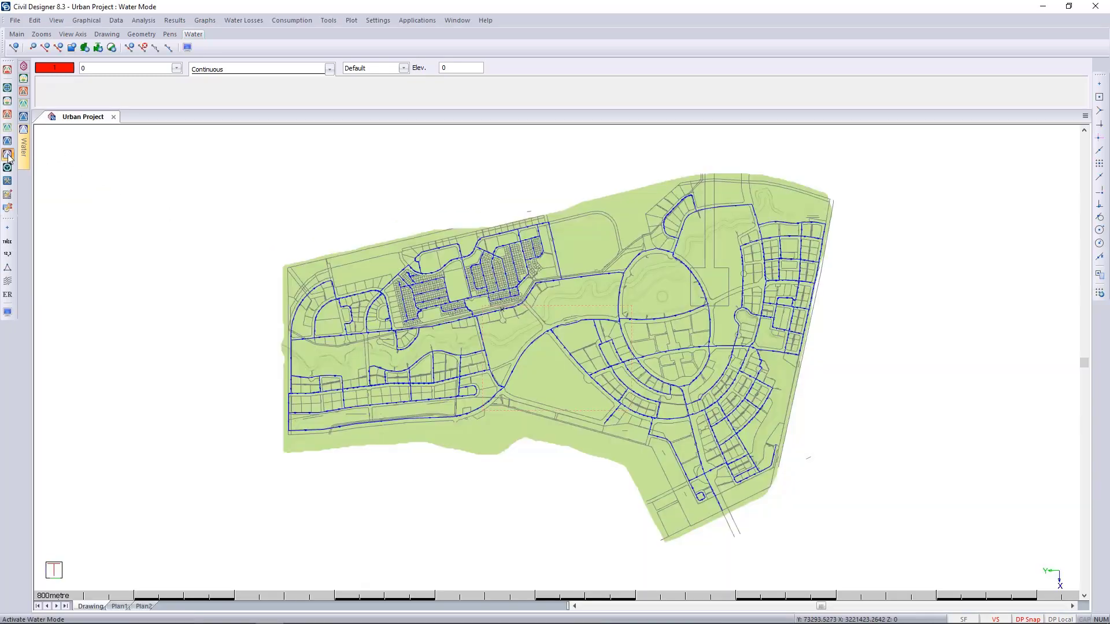
- Check the water network for duplicate nodes, show the duplicates 1526 and 2633 on the plan, and delete the second node
{"action": "left_click", "coordinate": [328, 20]}
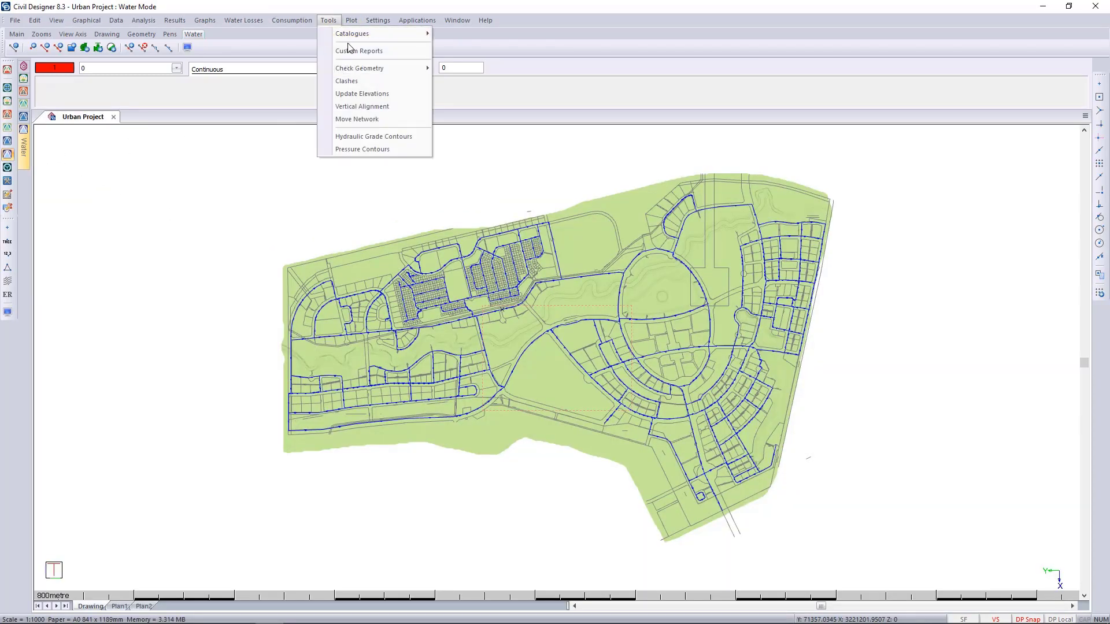
{"action": "mouse_move", "coordinate": [365, 70]}
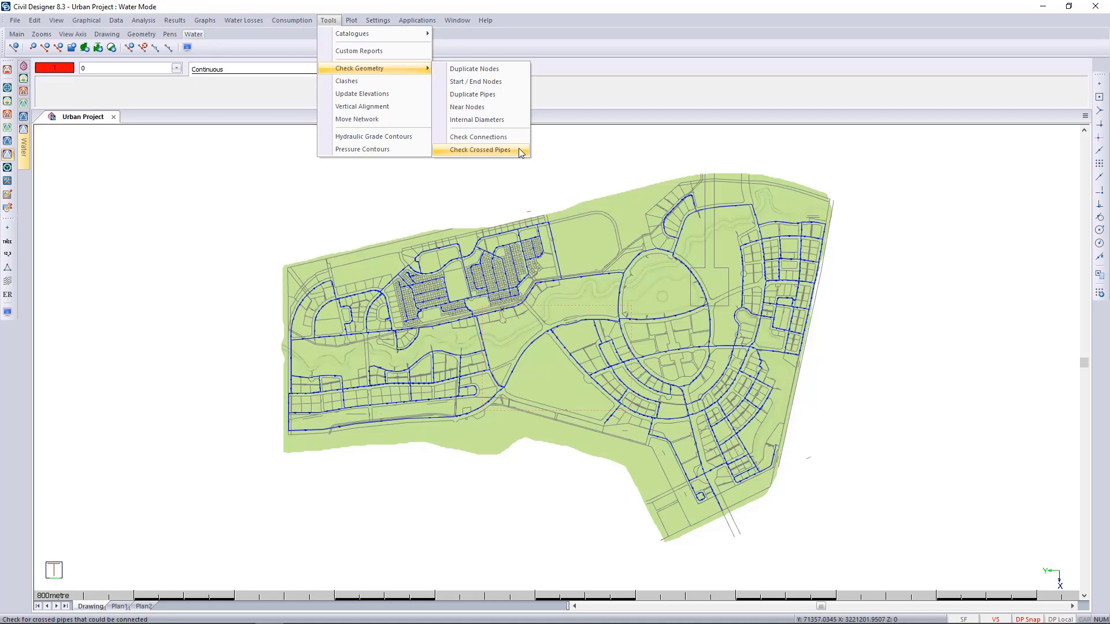
{"action": "left_click", "coordinate": [510, 74]}
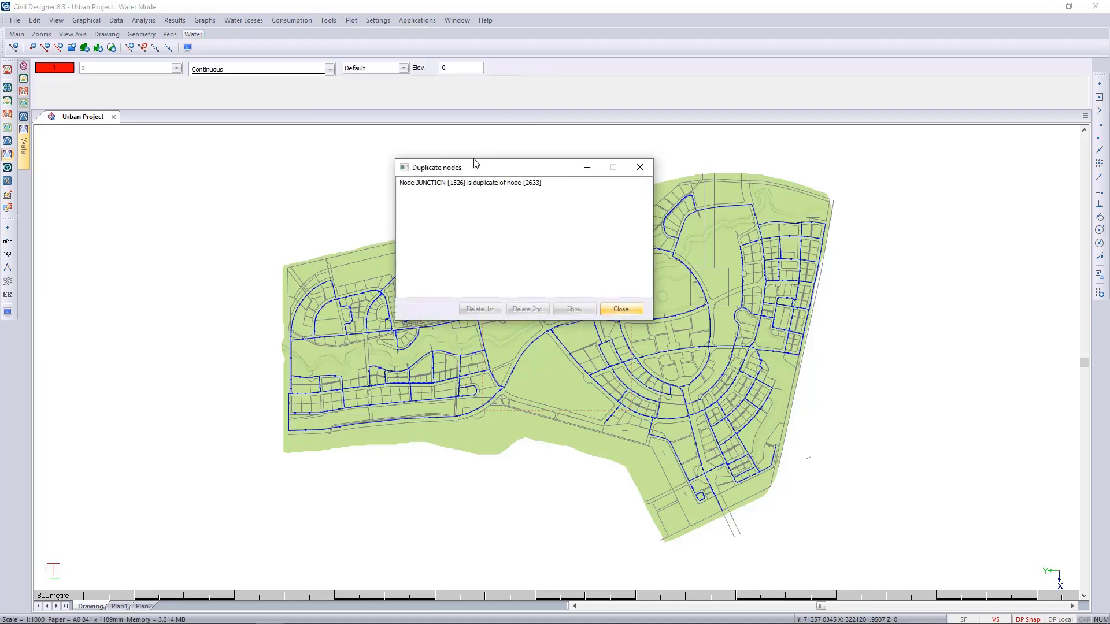
{"action": "left_click", "coordinate": [537, 184]}
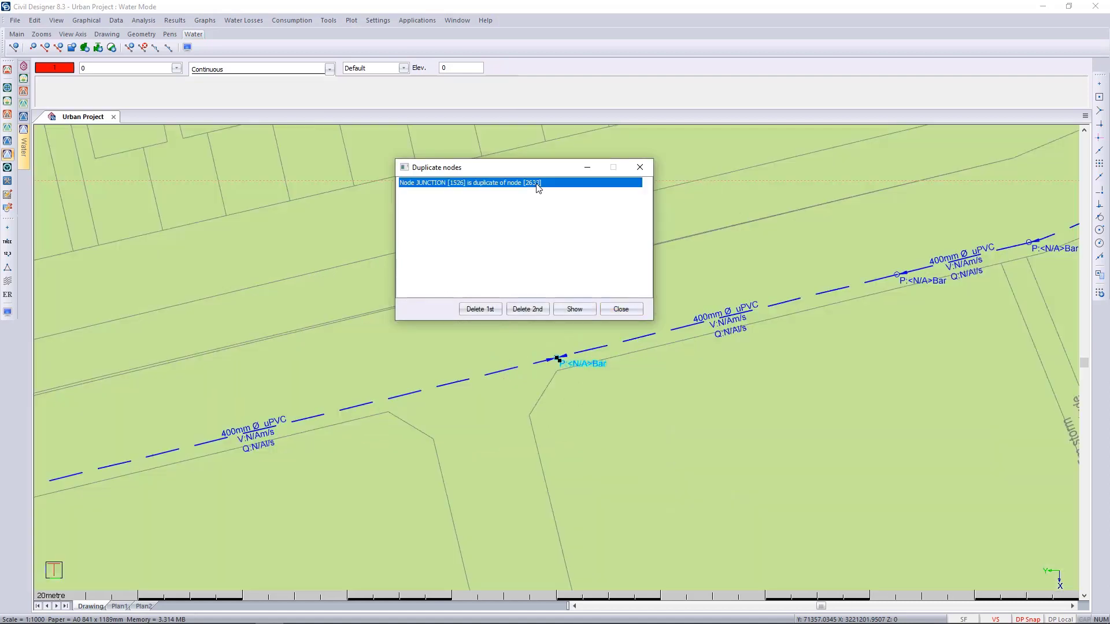
{"action": "left_click", "coordinate": [575, 311]}
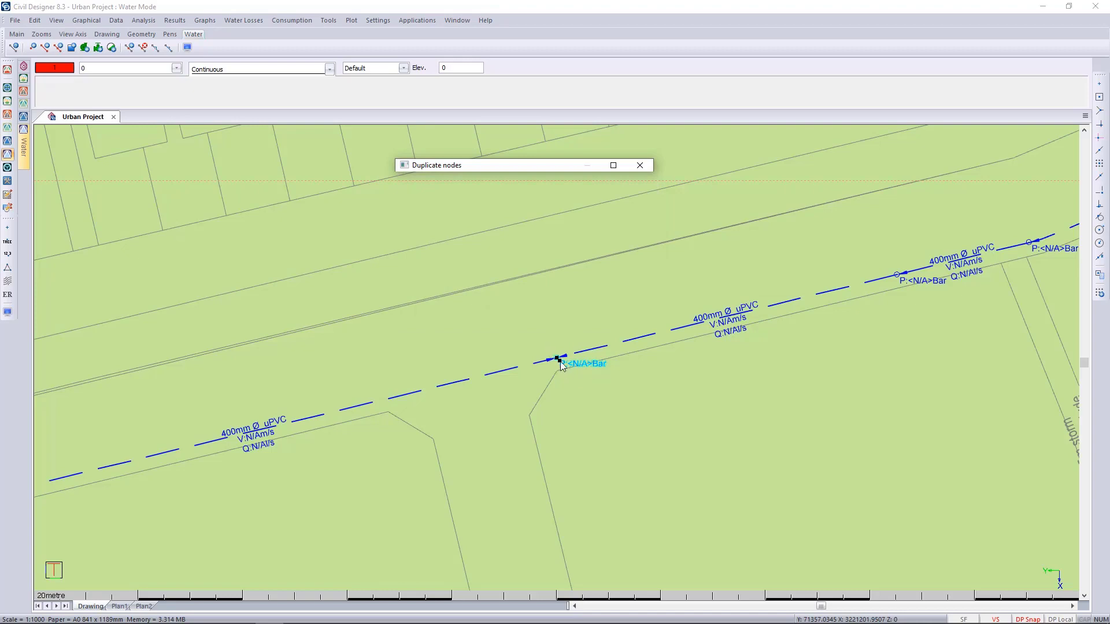
{"action": "left_click", "coordinate": [613, 166]}
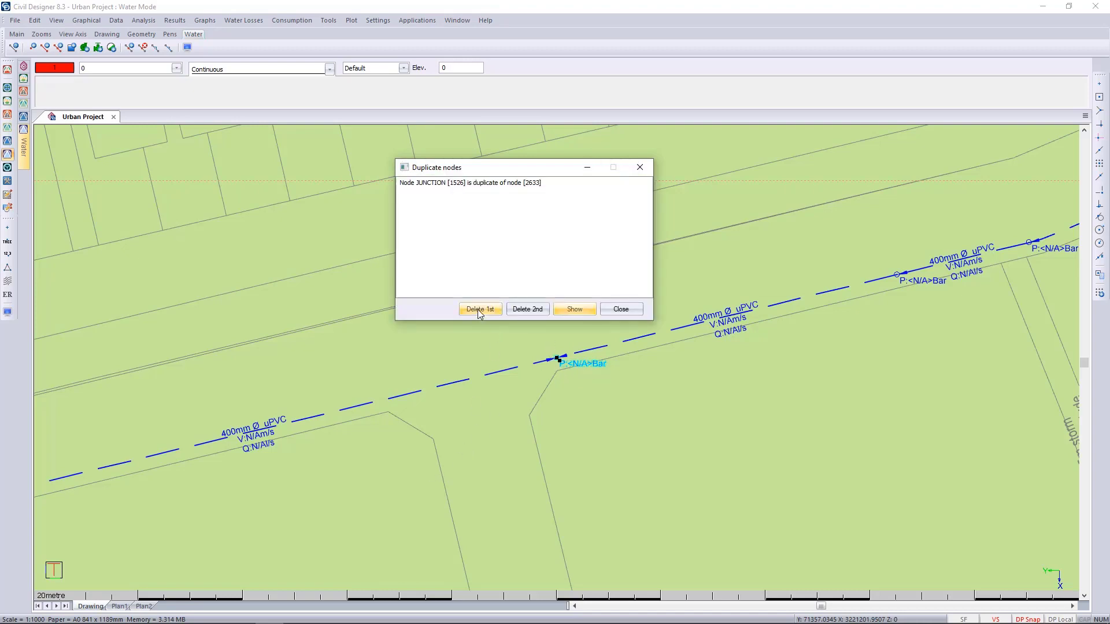
{"action": "left_click", "coordinate": [539, 310]}
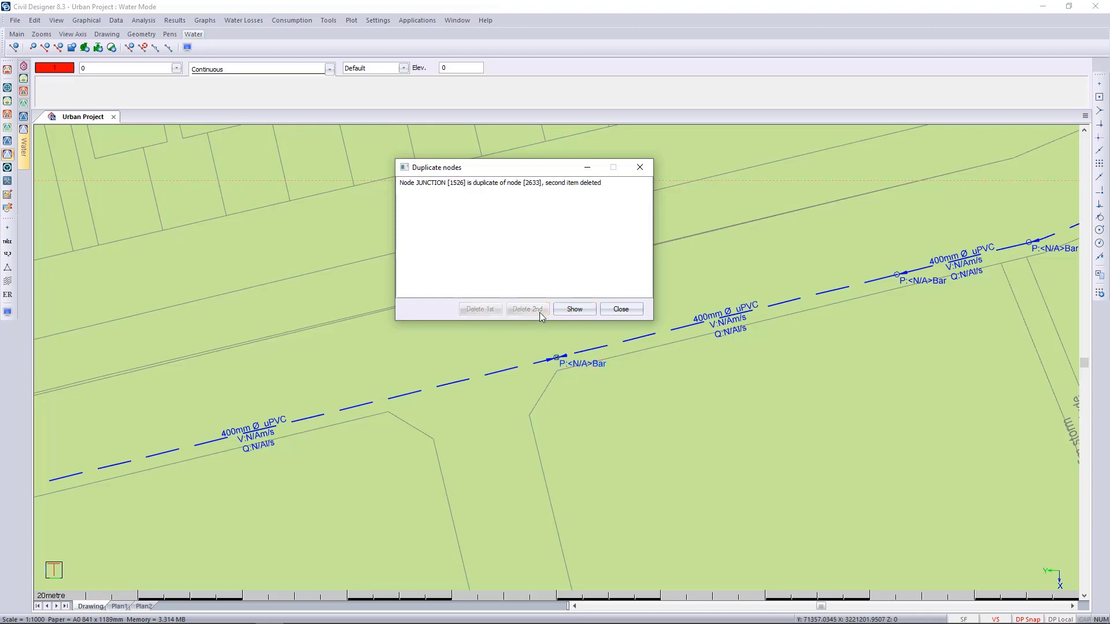
{"action": "left_click", "coordinate": [620, 310]}
- Rerun the duplicate nodes check on the water network and close its report
{"action": "left_click", "coordinate": [329, 21]}
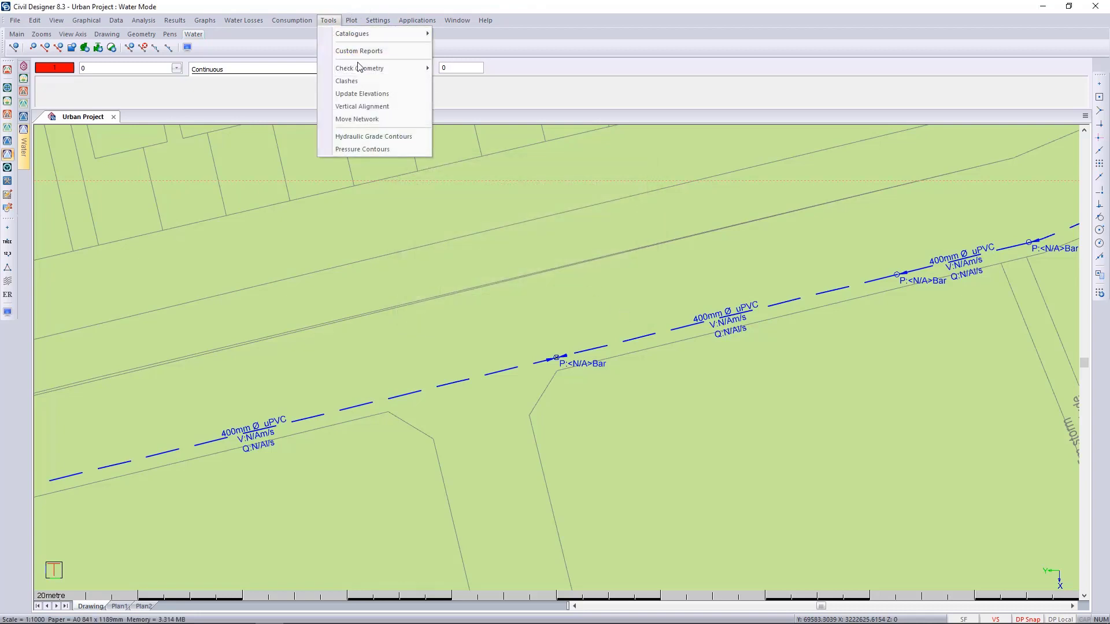
{"action": "mouse_move", "coordinate": [405, 70]}
{"action": "left_click", "coordinate": [474, 69]}
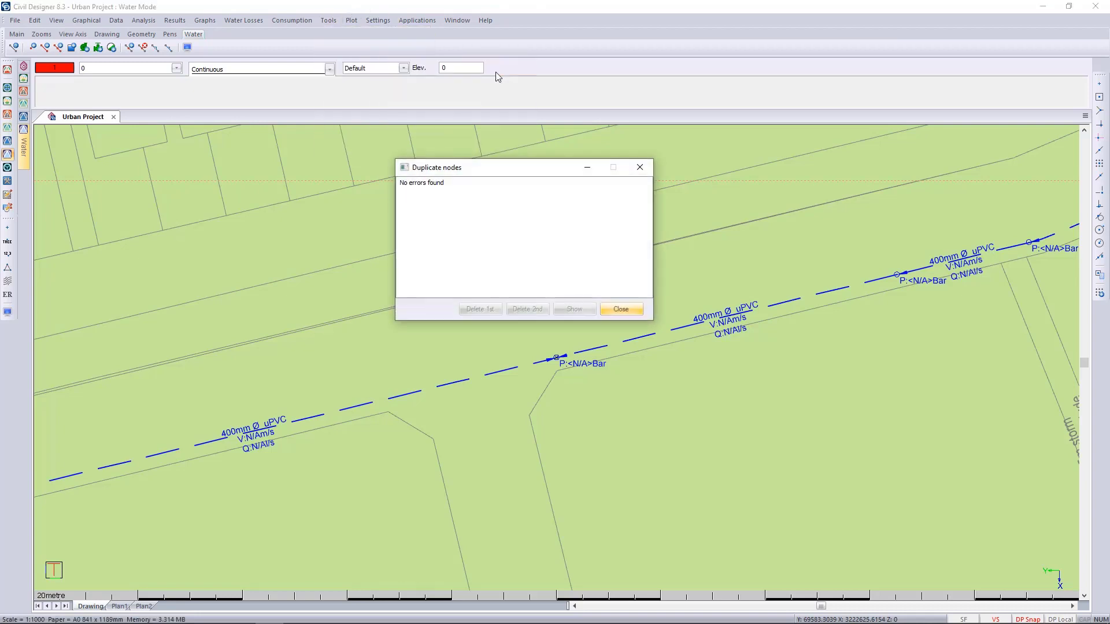
{"action": "left_click", "coordinate": [622, 311]}
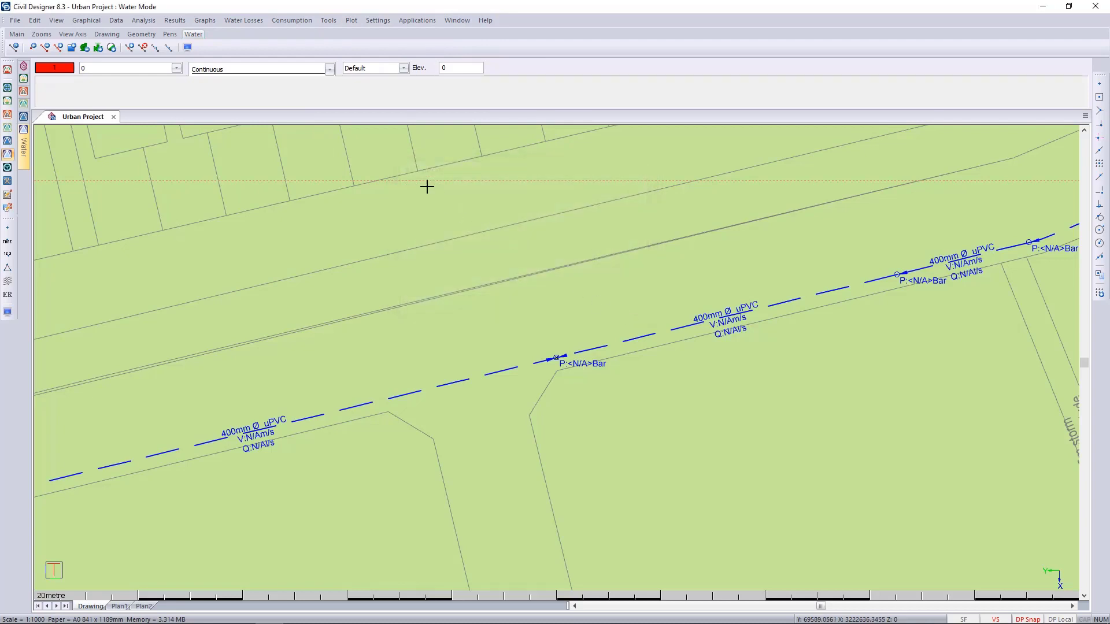
- Check the pipes' internal diameters and show pipe 3941 from the message list on the plan
{"action": "left_click", "coordinate": [328, 20]}
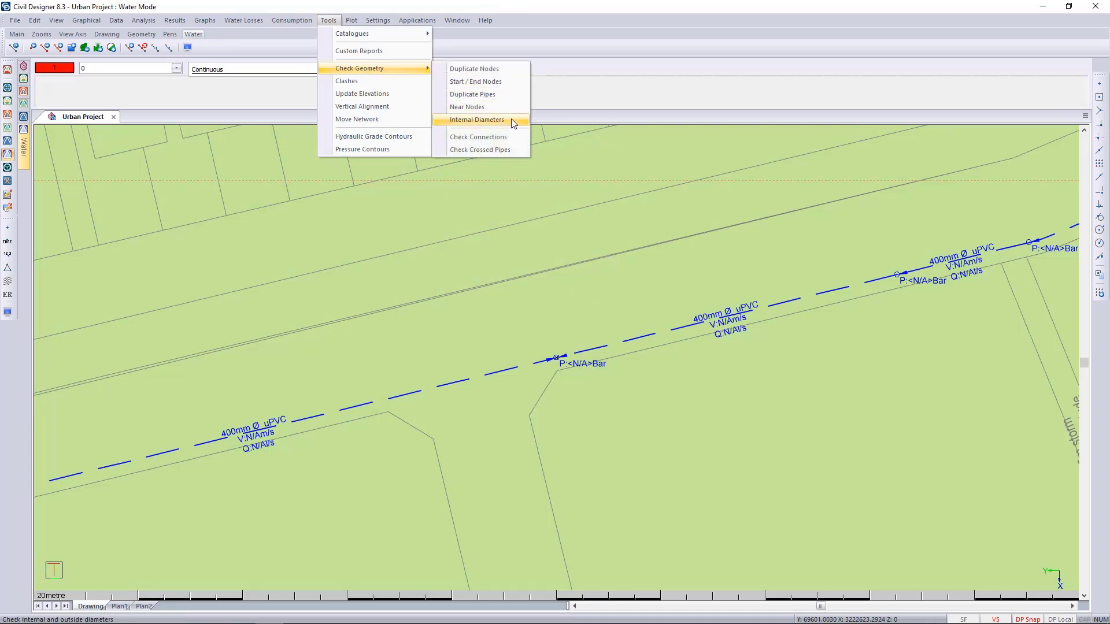
{"action": "left_click", "coordinate": [511, 119]}
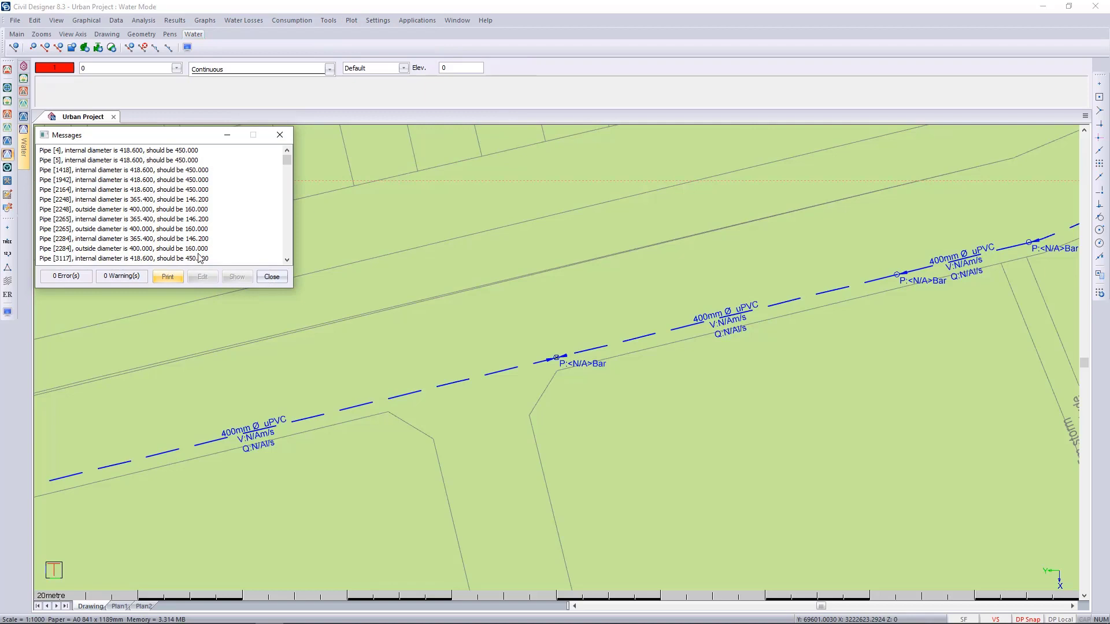
{"action": "scroll", "coordinate": [180, 241], "scroll_direction": "down", "scroll_amount": 5}
{"action": "left_click", "coordinate": [160, 209]}
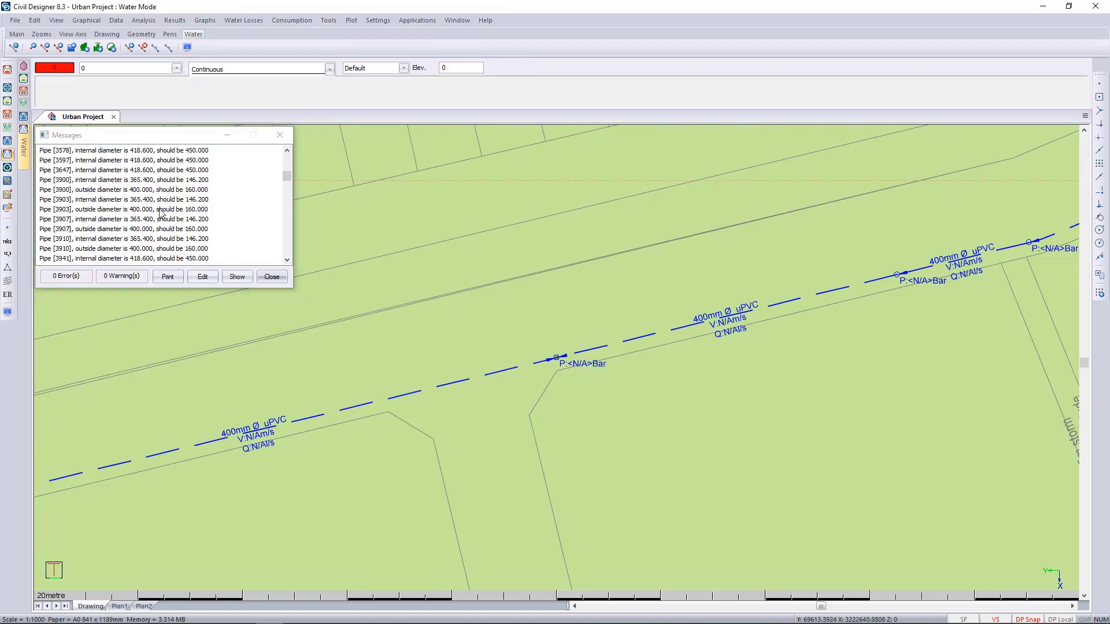
{"action": "left_click", "coordinate": [166, 258]}
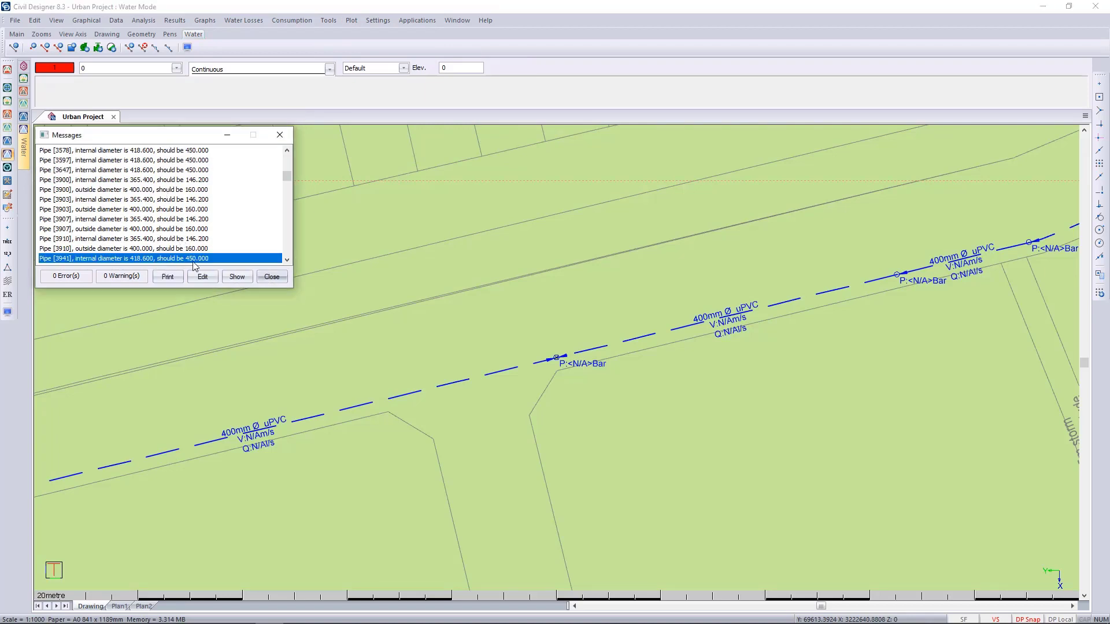
{"action": "left_click", "coordinate": [237, 277]}
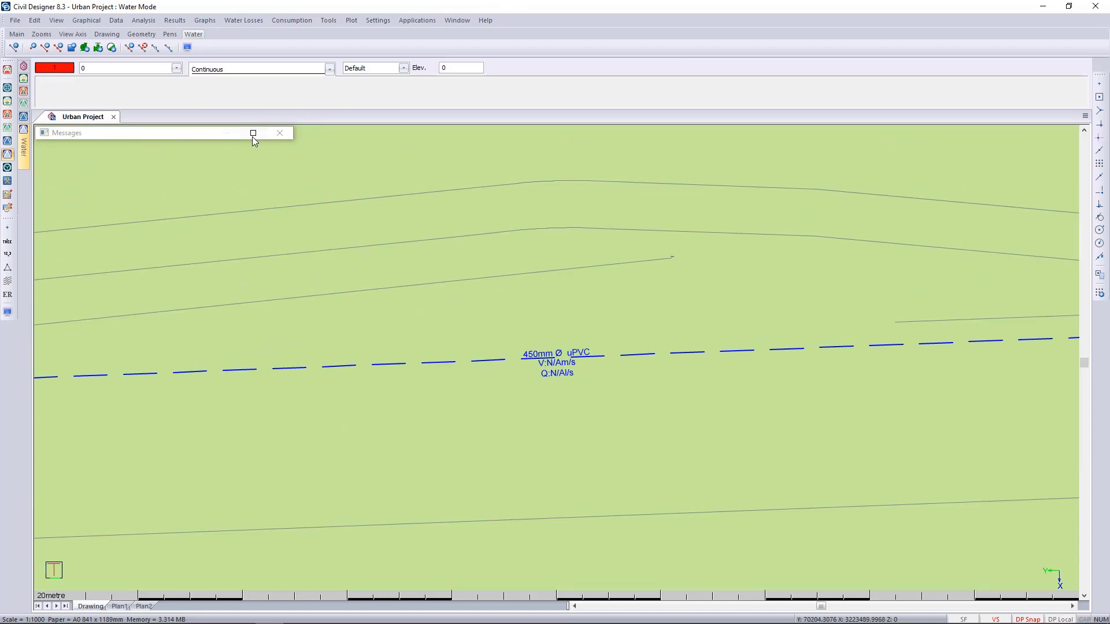
{"action": "mouse_move", "coordinate": [253, 137]}
- Set pipe 3941's nominal diameter to 400 mm, moving the existing alignment vertically for all, and close the message list
{"action": "left_click", "coordinate": [202, 277]}
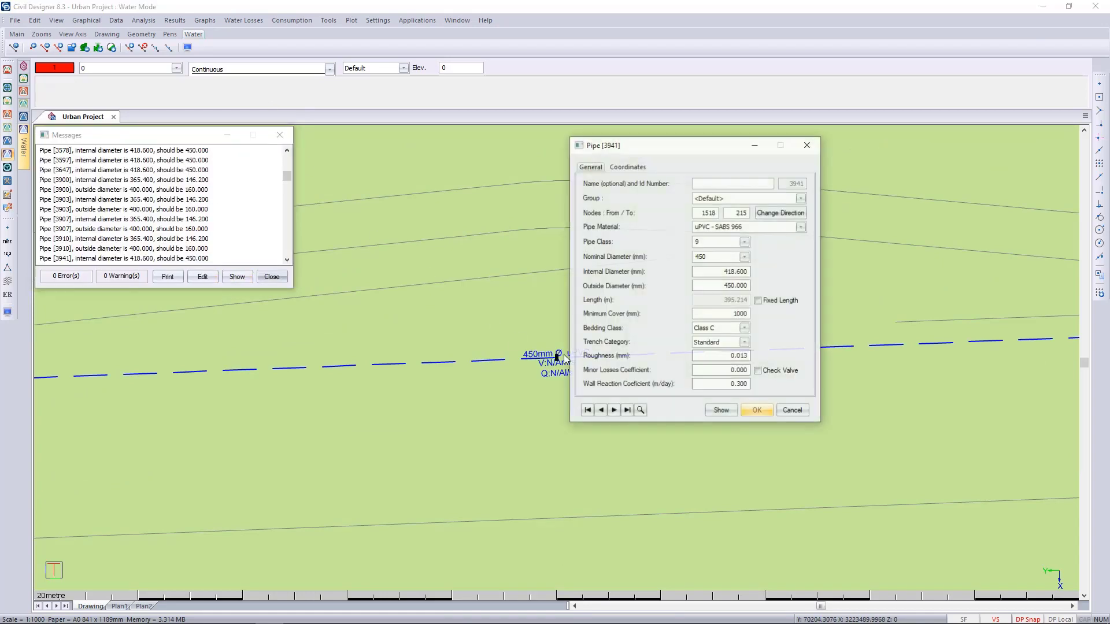
{"action": "left_click", "coordinate": [744, 257]}
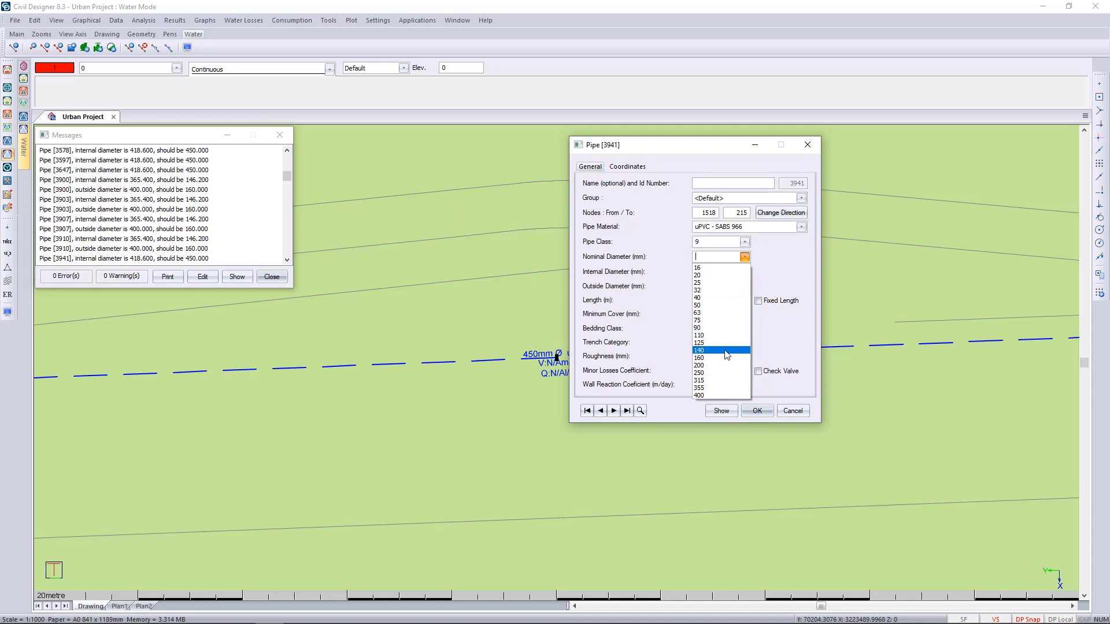
{"action": "left_click", "coordinate": [786, 275]}
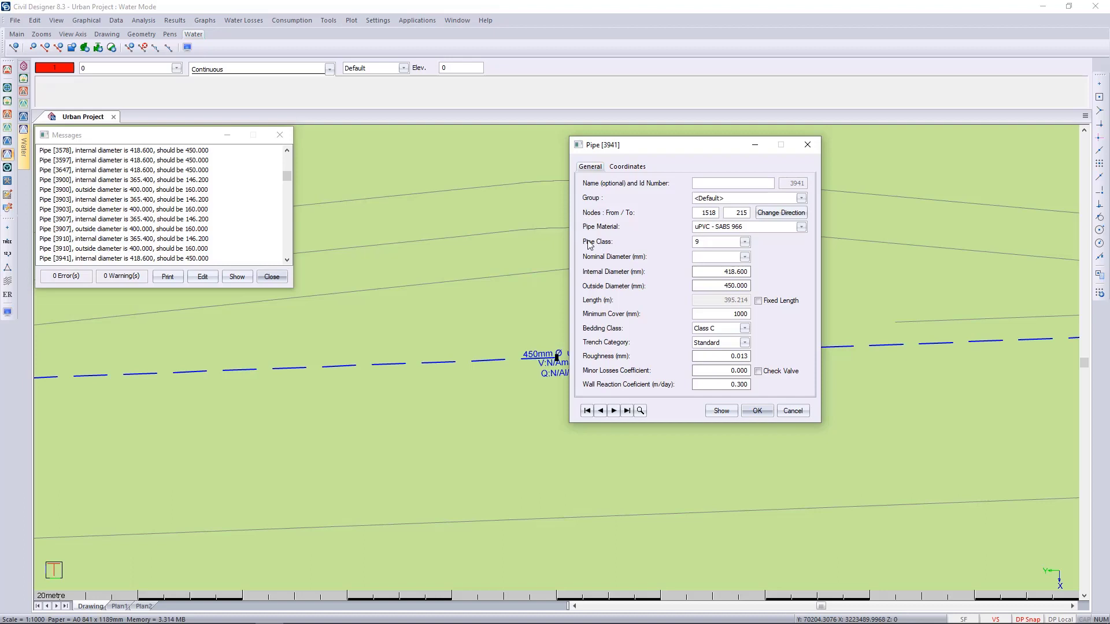
{"action": "left_click", "coordinate": [746, 258]}
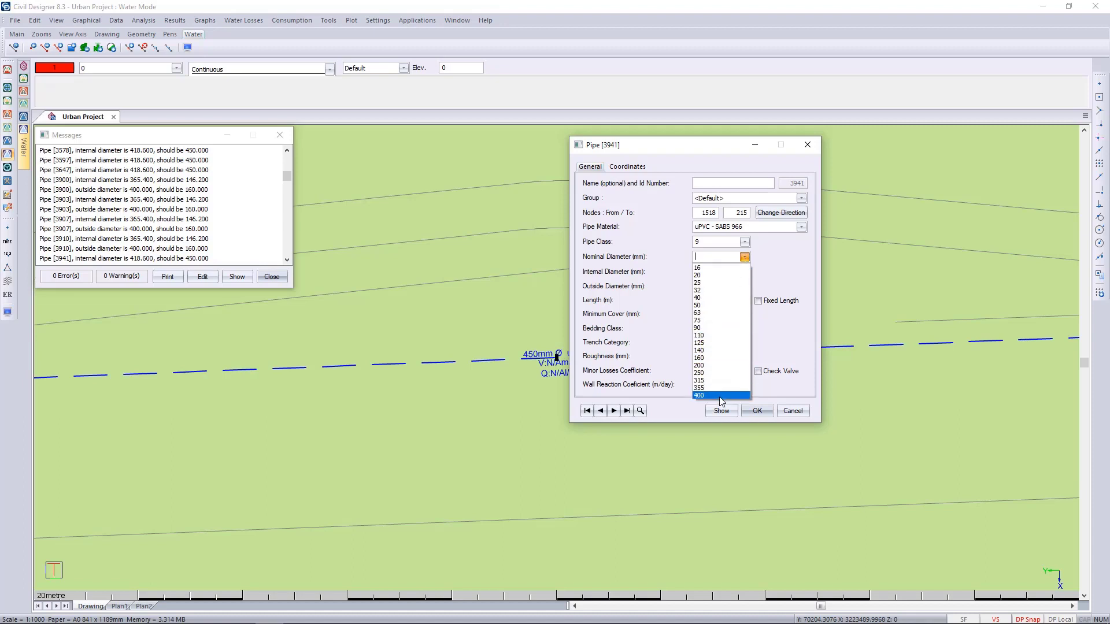
{"action": "left_click", "coordinate": [720, 397]}
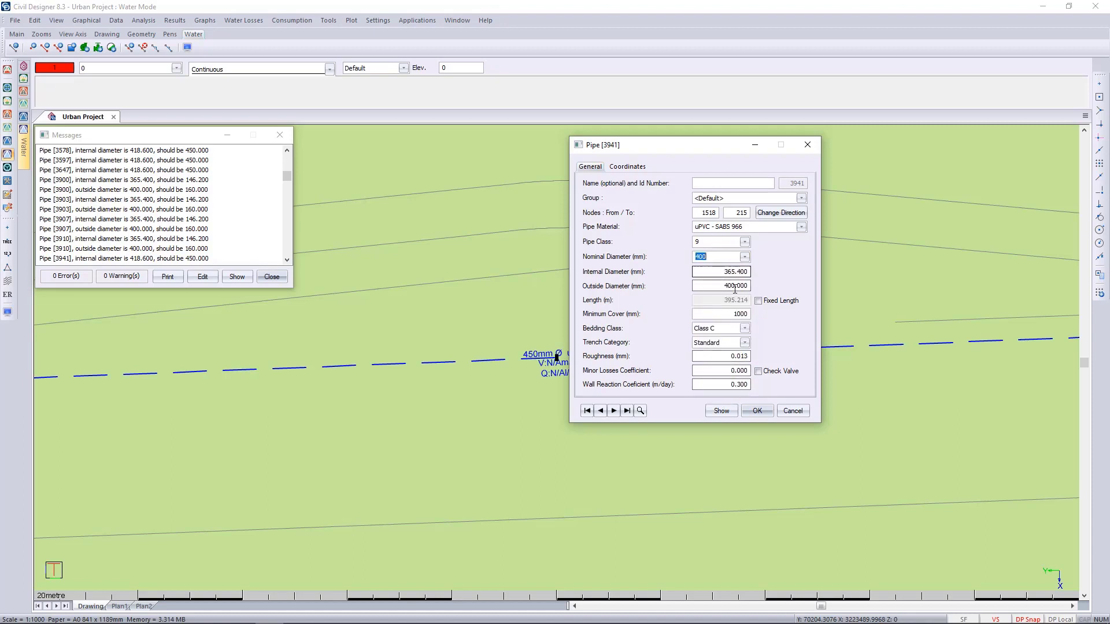
{"action": "left_click", "coordinate": [767, 413]}
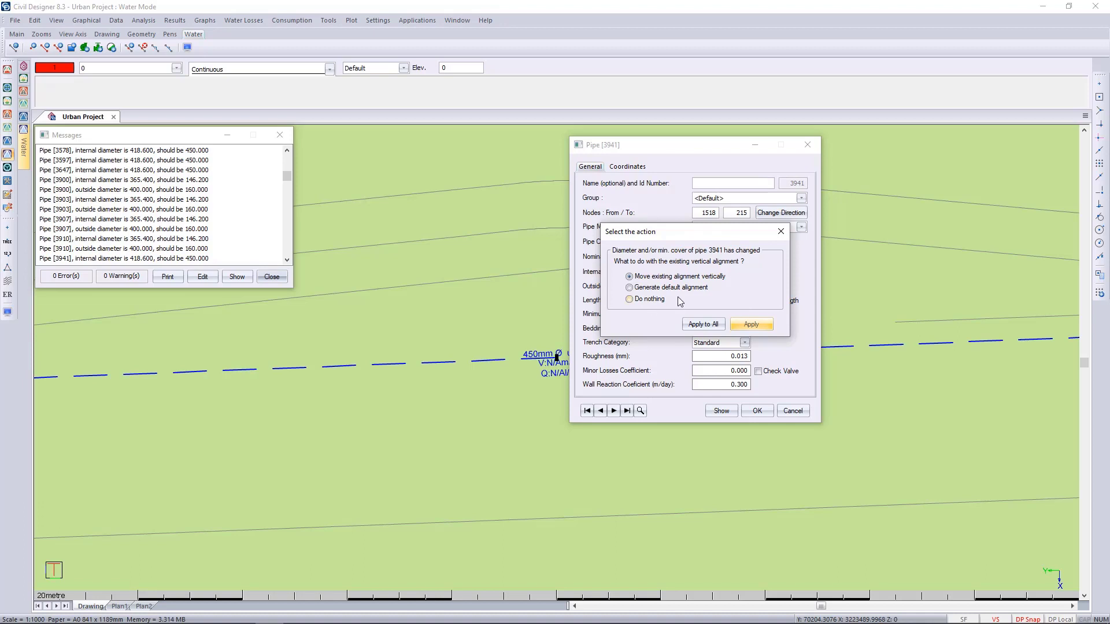
{"action": "left_click", "coordinate": [703, 324]}
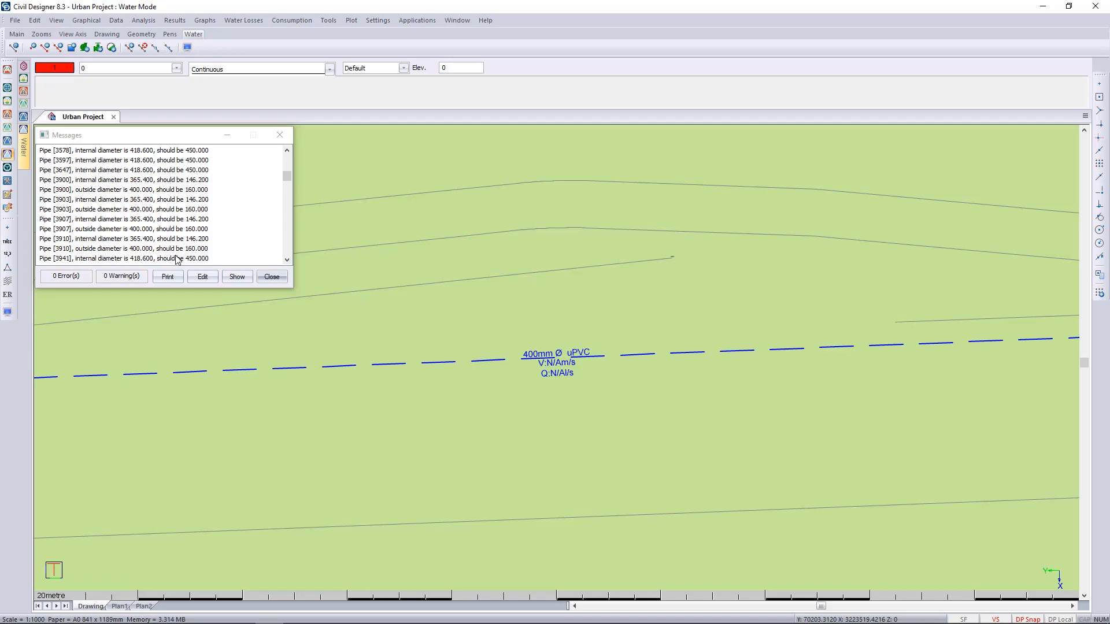
{"action": "left_click", "coordinate": [272, 276]}
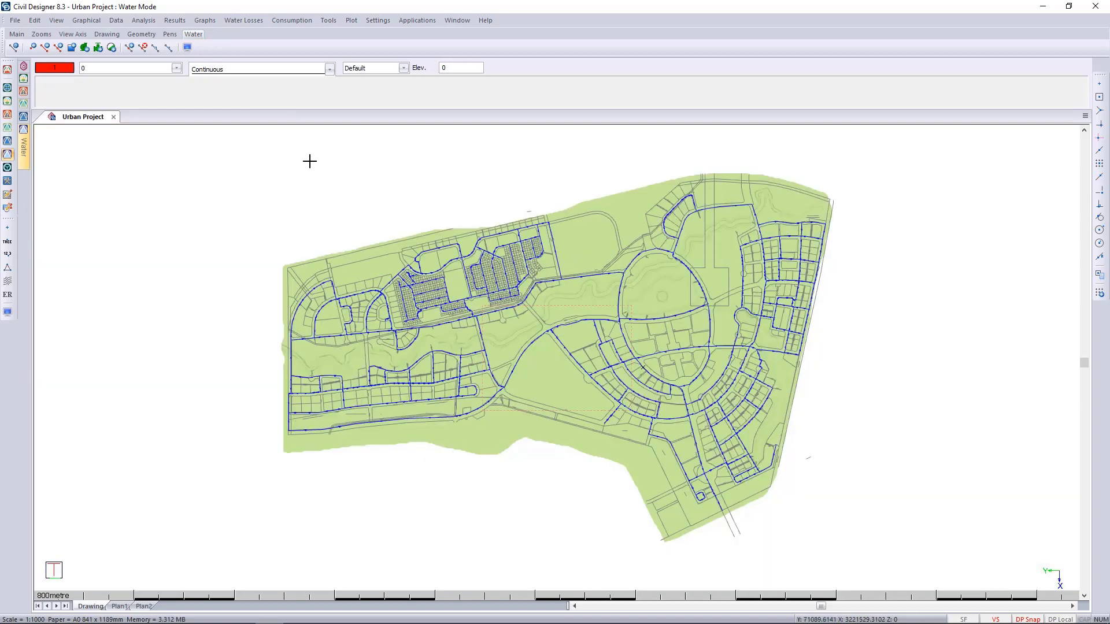
- Check the network for crossed pipes and connect pipes 4669 and 4670 at their crossing
{"action": "left_click", "coordinate": [335, 21]}
{"action": "mouse_move", "coordinate": [381, 68]}
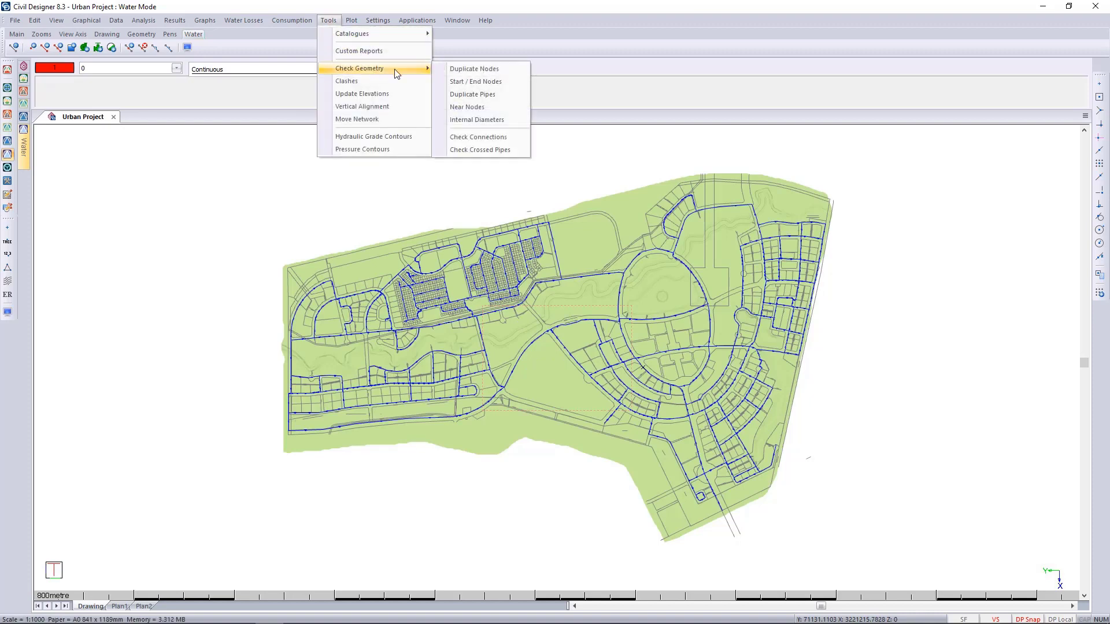
{"action": "left_click", "coordinate": [502, 149]}
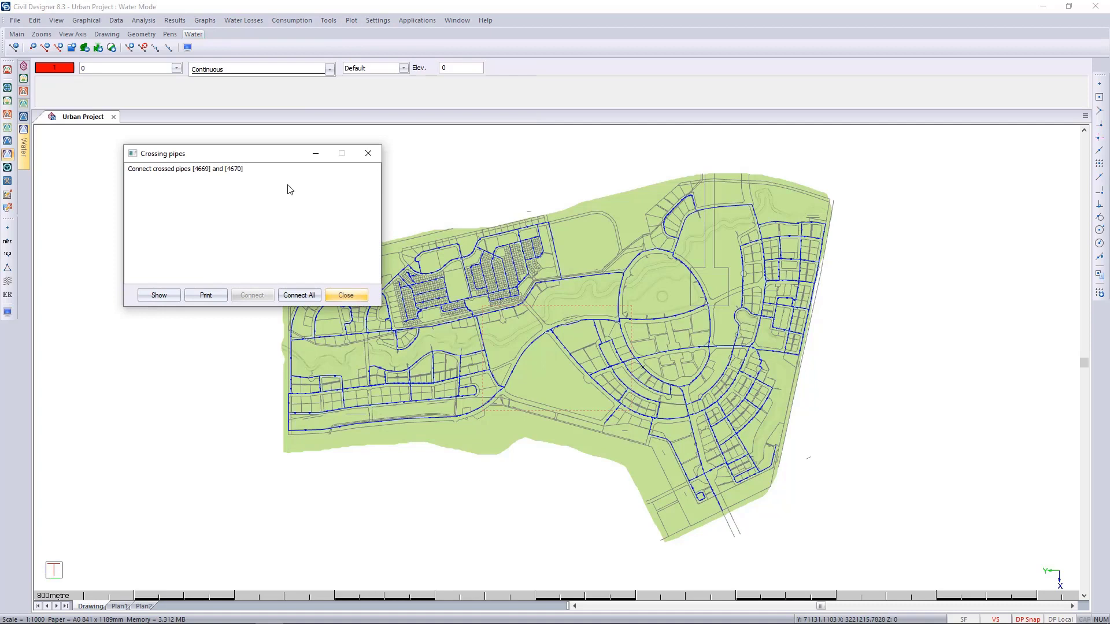
{"action": "double_click", "coordinate": [177, 170]}
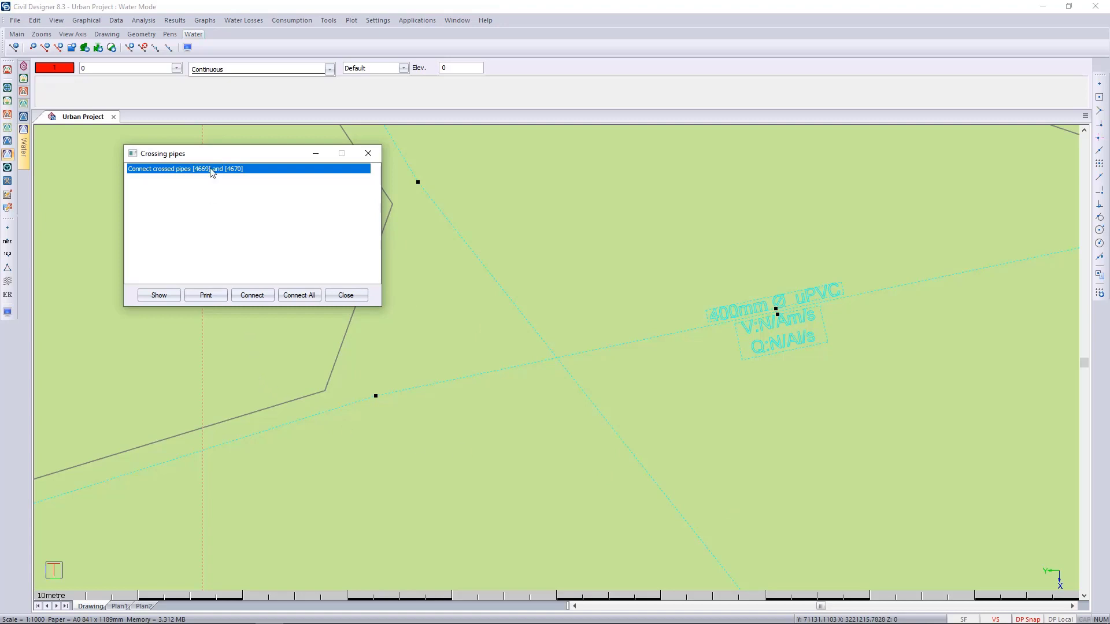
{"action": "left_click", "coordinate": [255, 296]}
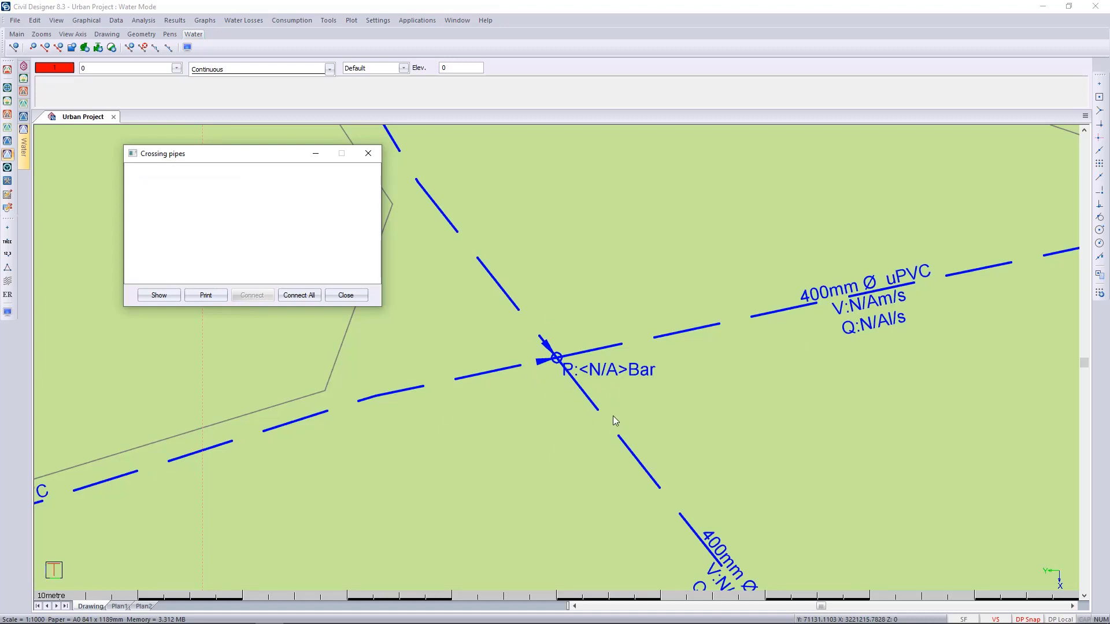
{"action": "left_click", "coordinate": [345, 296]}
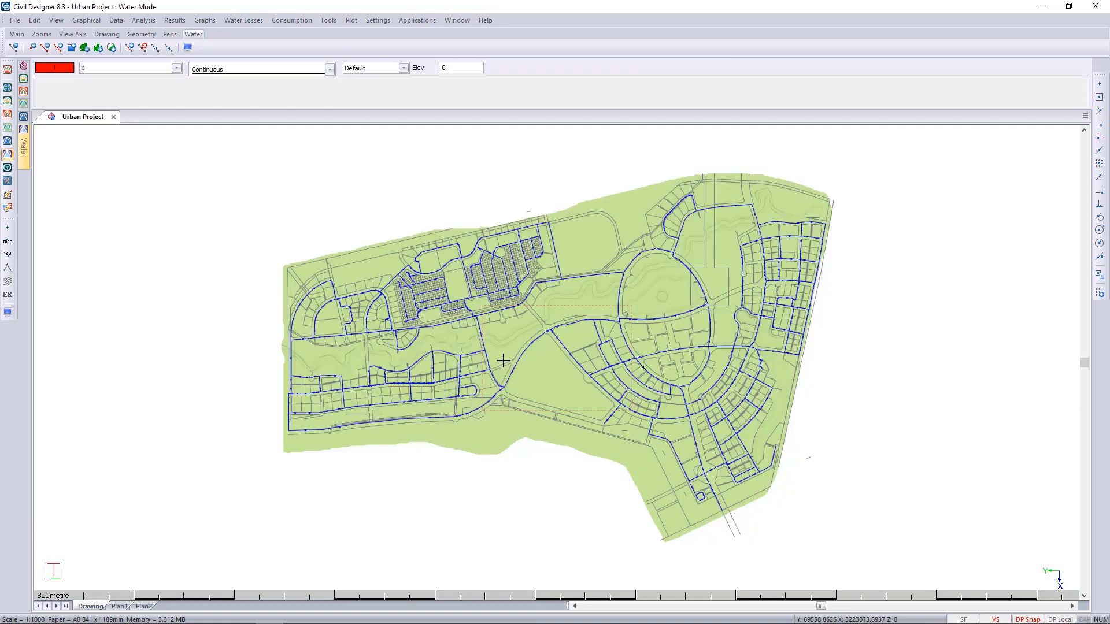